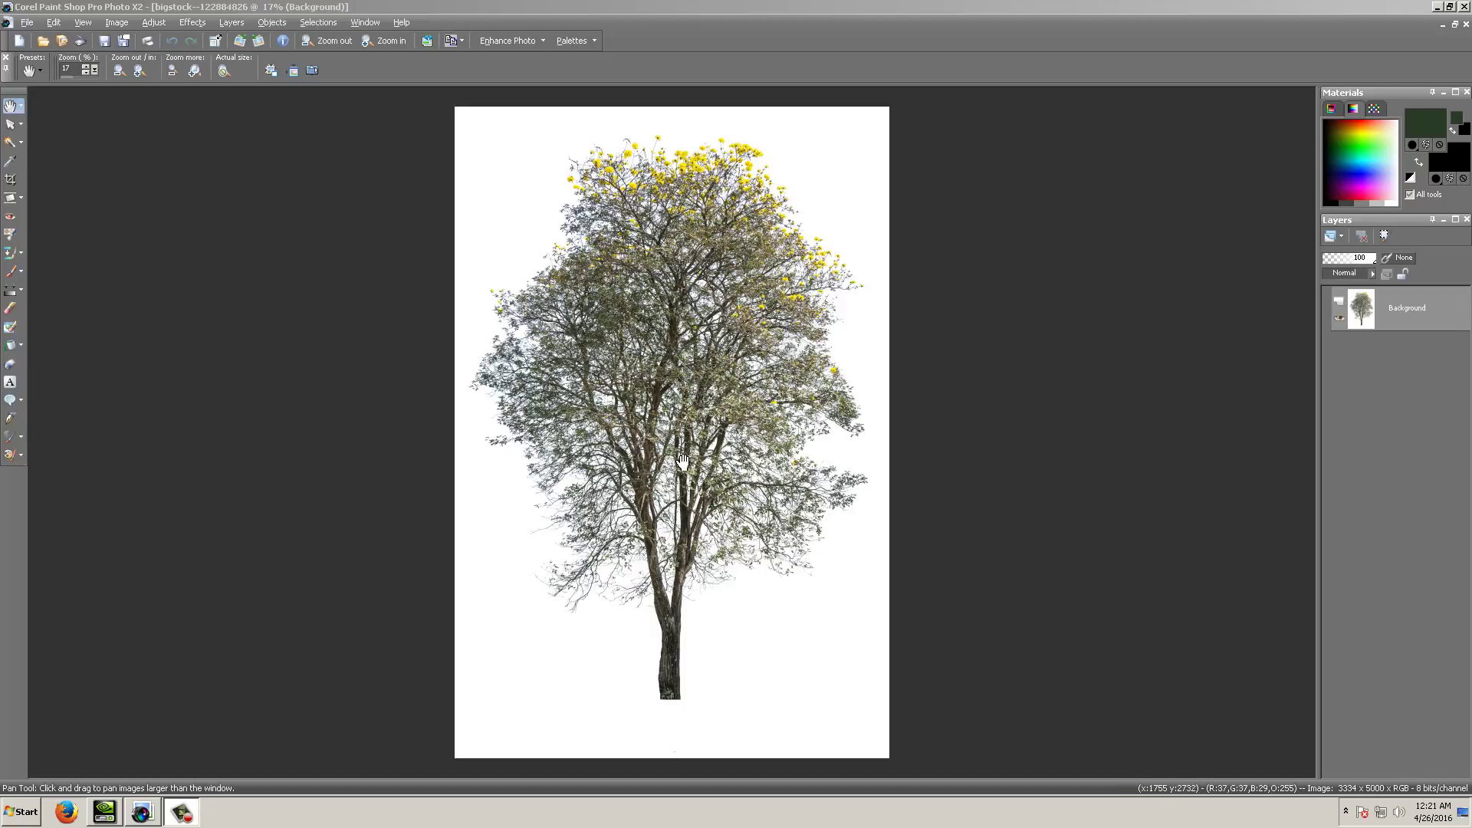
Pick the Background Eraser from the Eraser tool flyout.
left_click(644, 373)
scroll(644, 374, "up", 2)
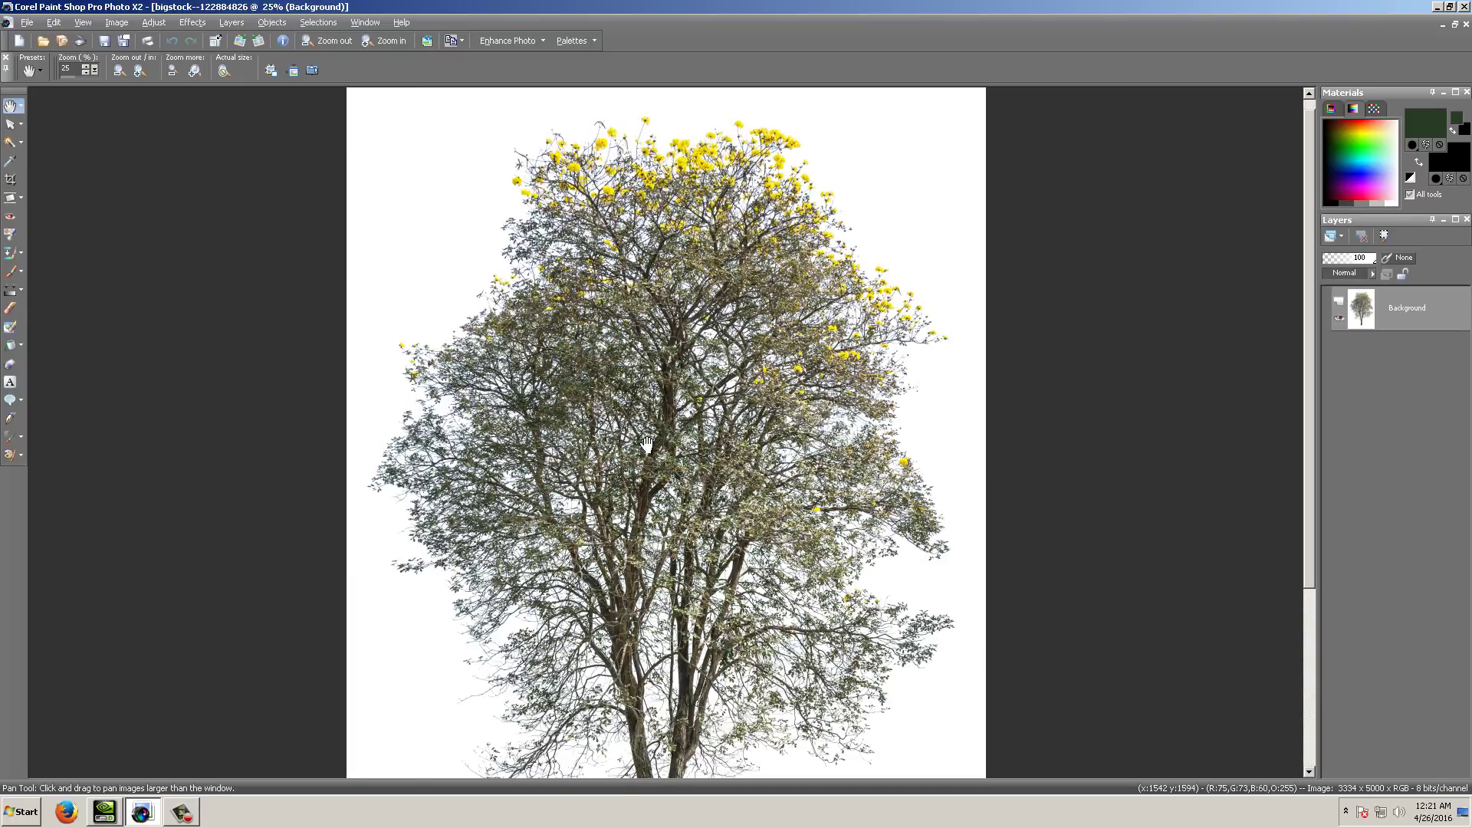
scroll(646, 443, "up", 2)
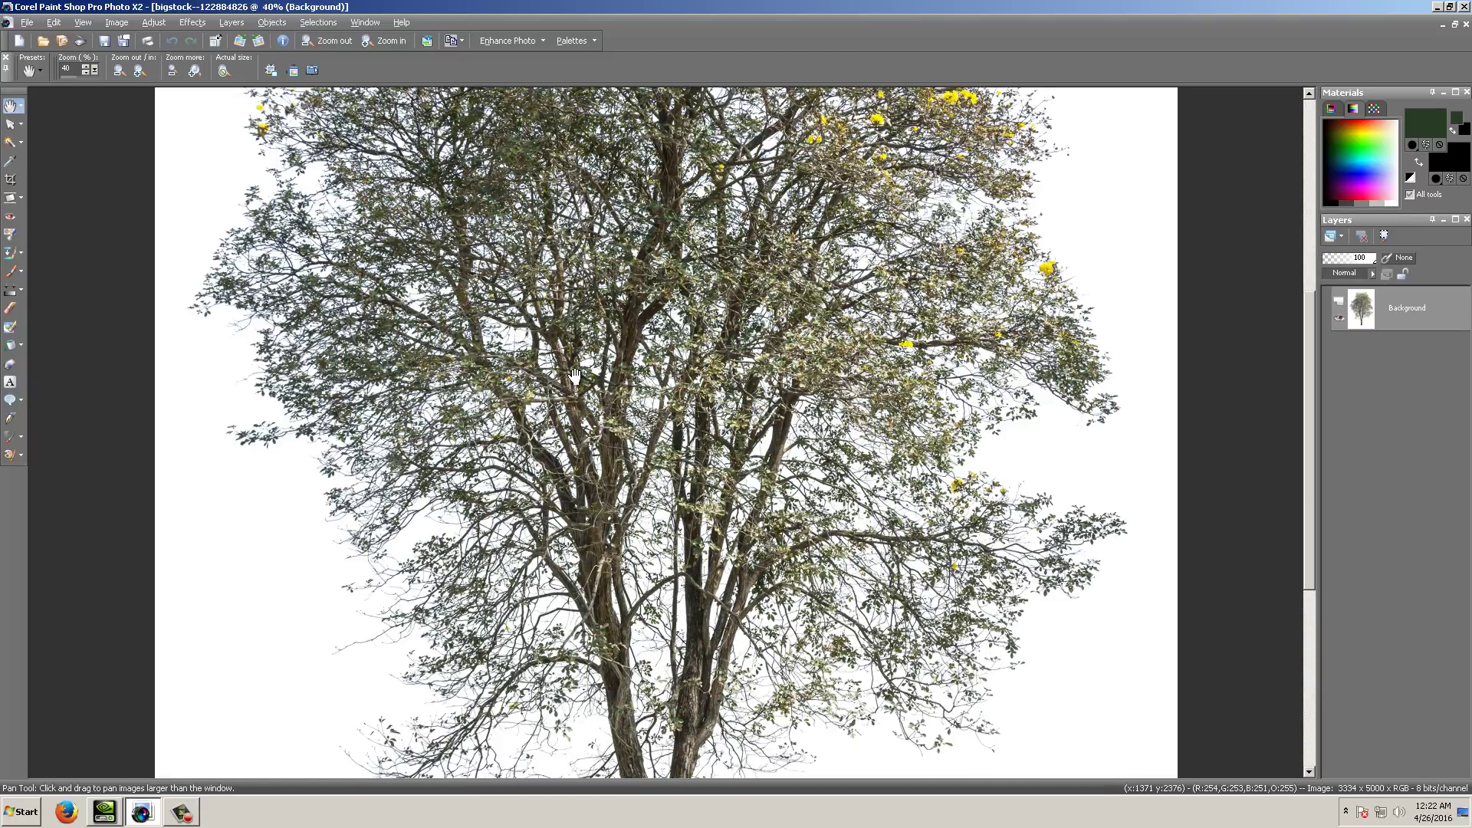
scroll(575, 375, "down", 3)
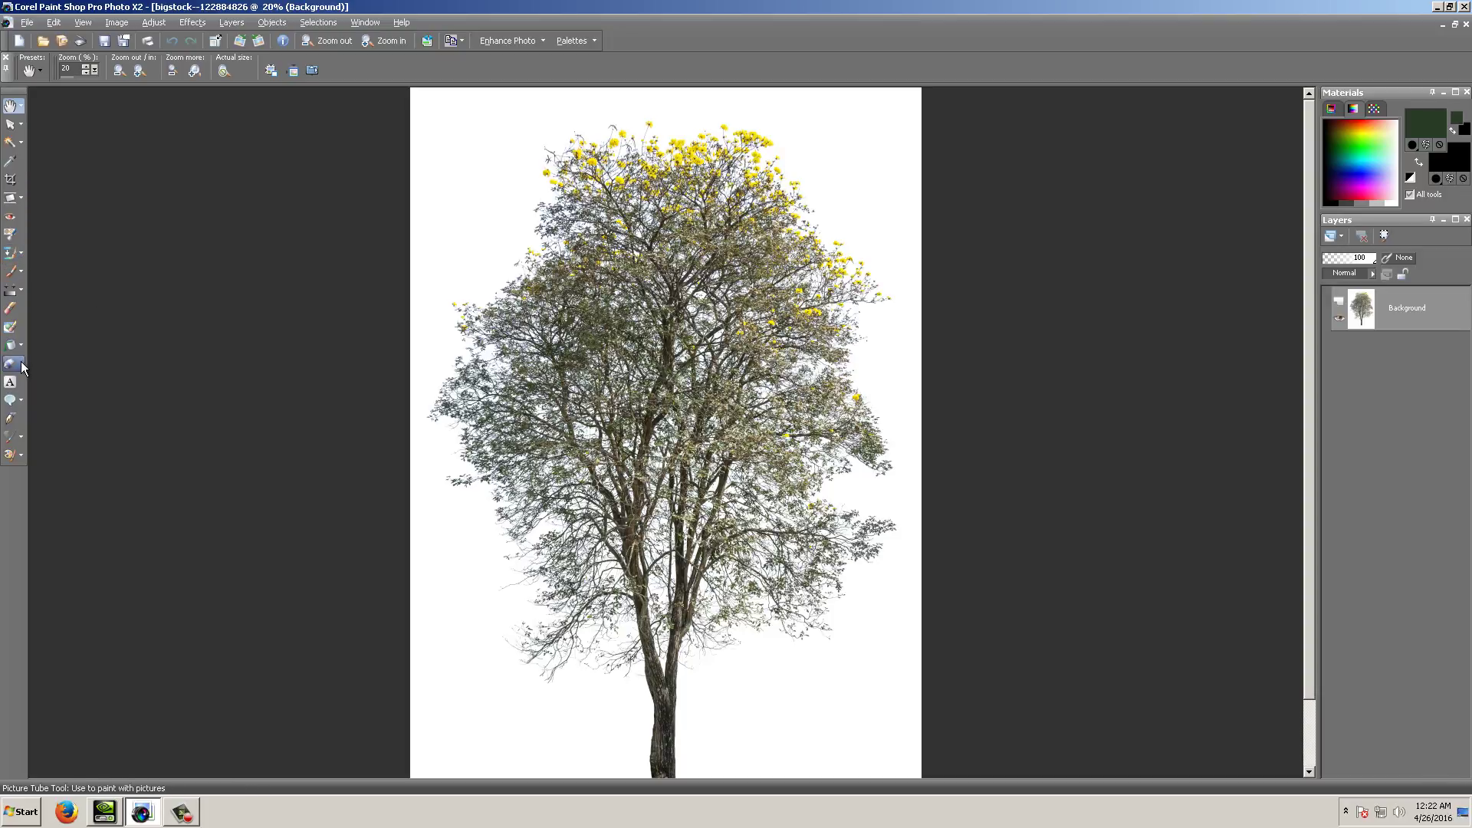
left_click(16, 311)
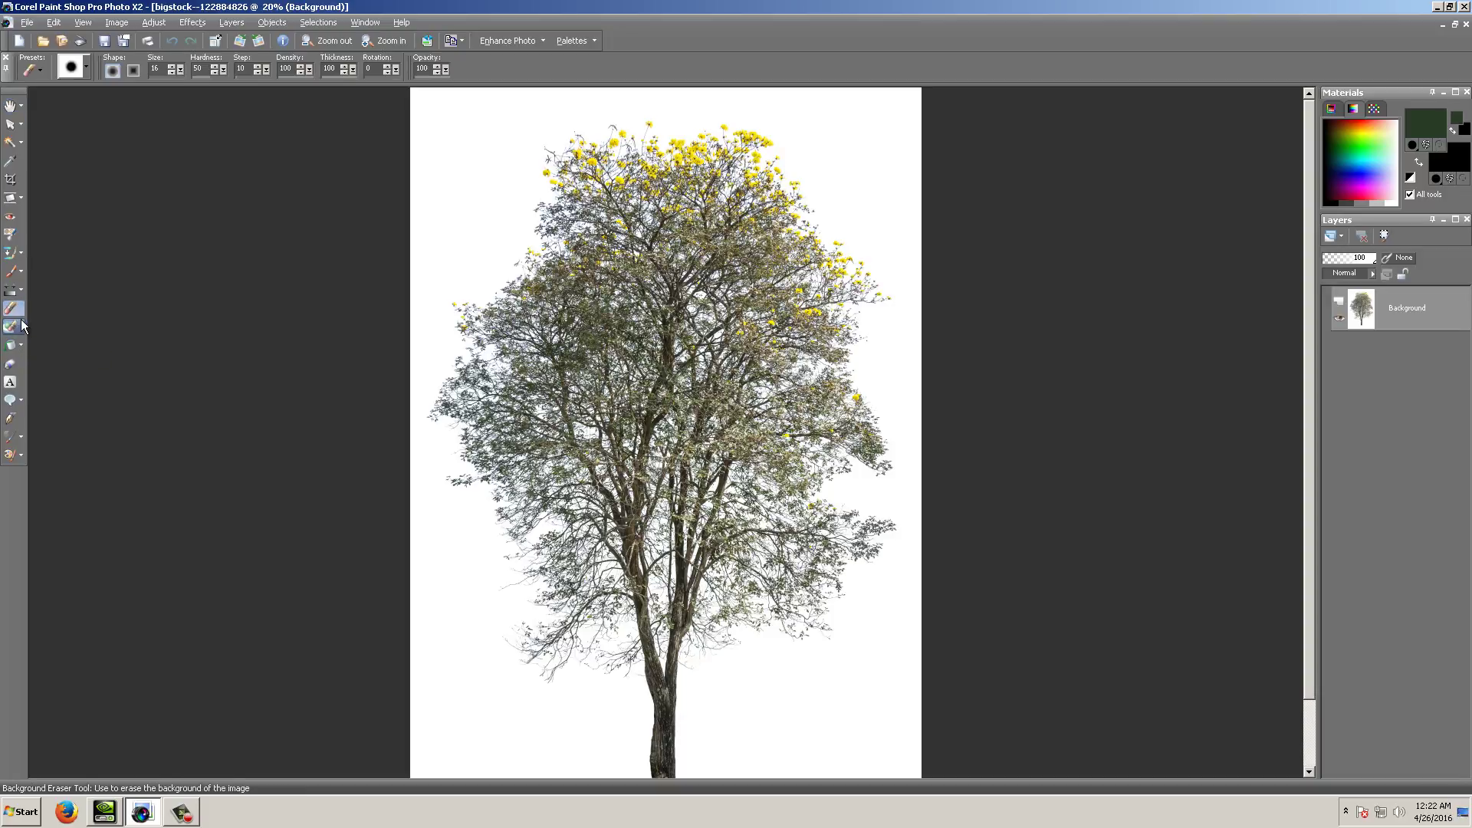
left_click(19, 331)
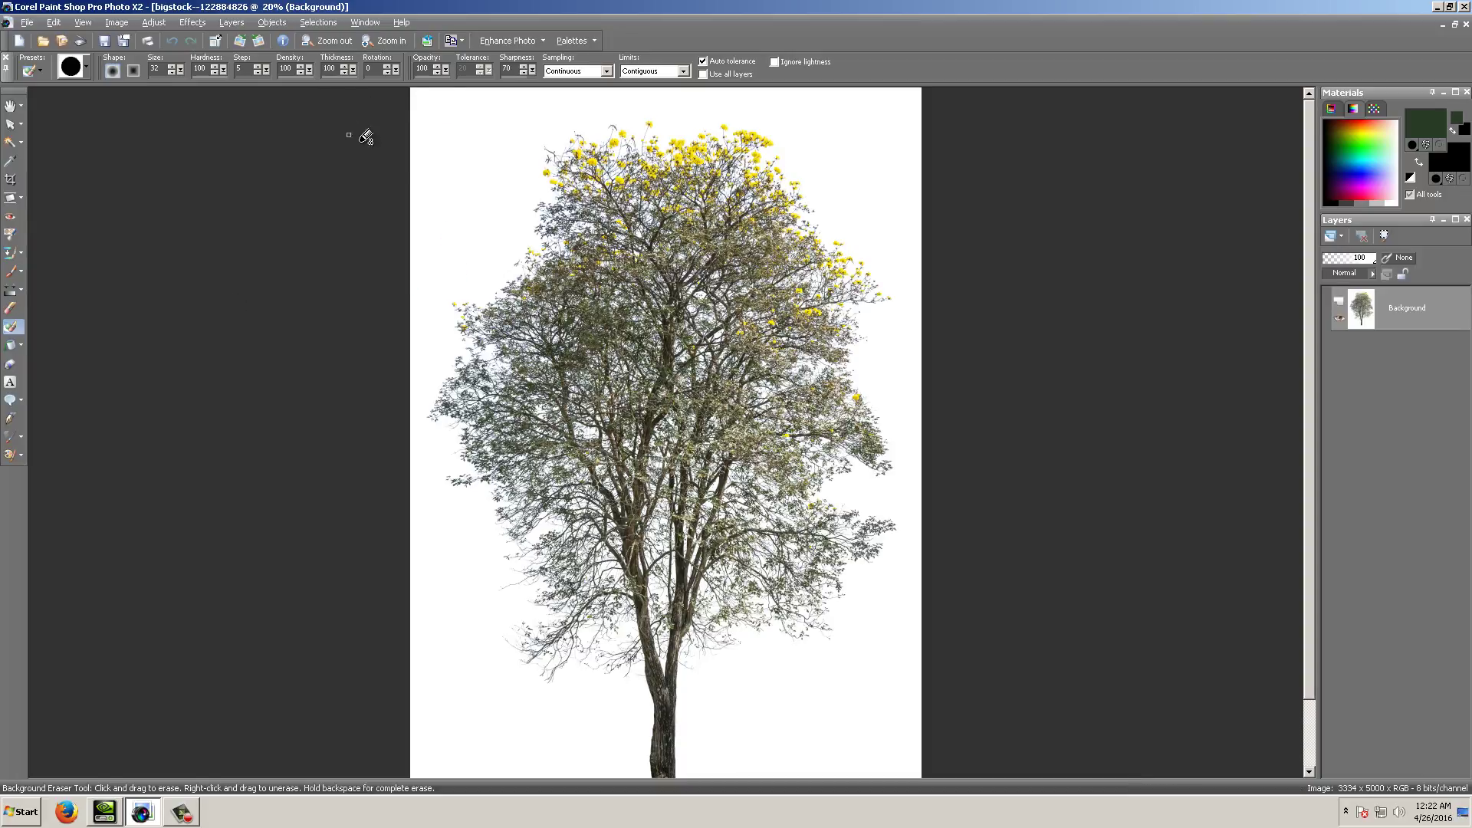
Zoom in and out to inspect the tree's branches against the white background.
scroll(606, 383, "up", 5)
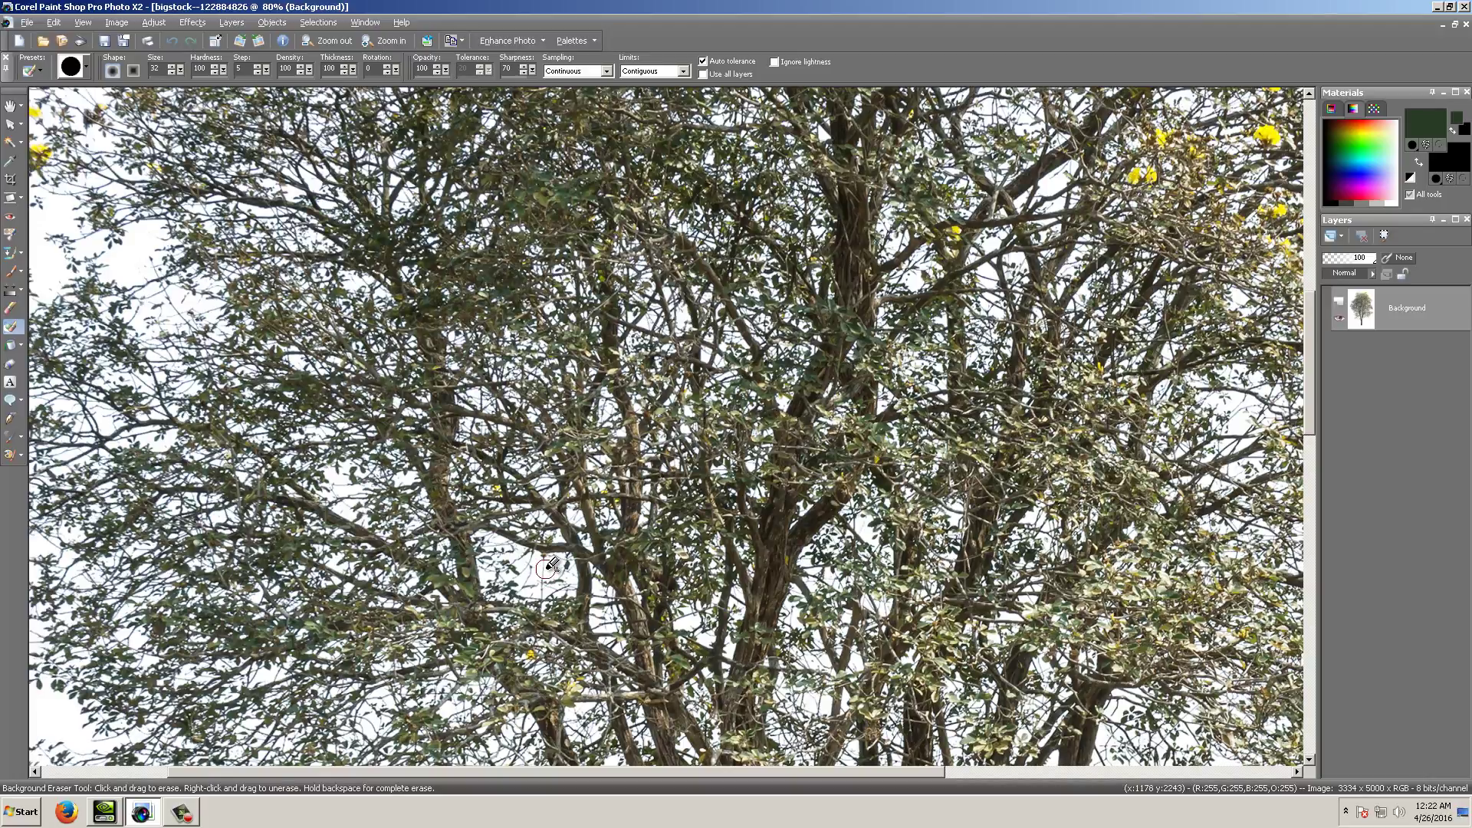
scroll(555, 571, "up", 3)
scroll(618, 451, "up", 1)
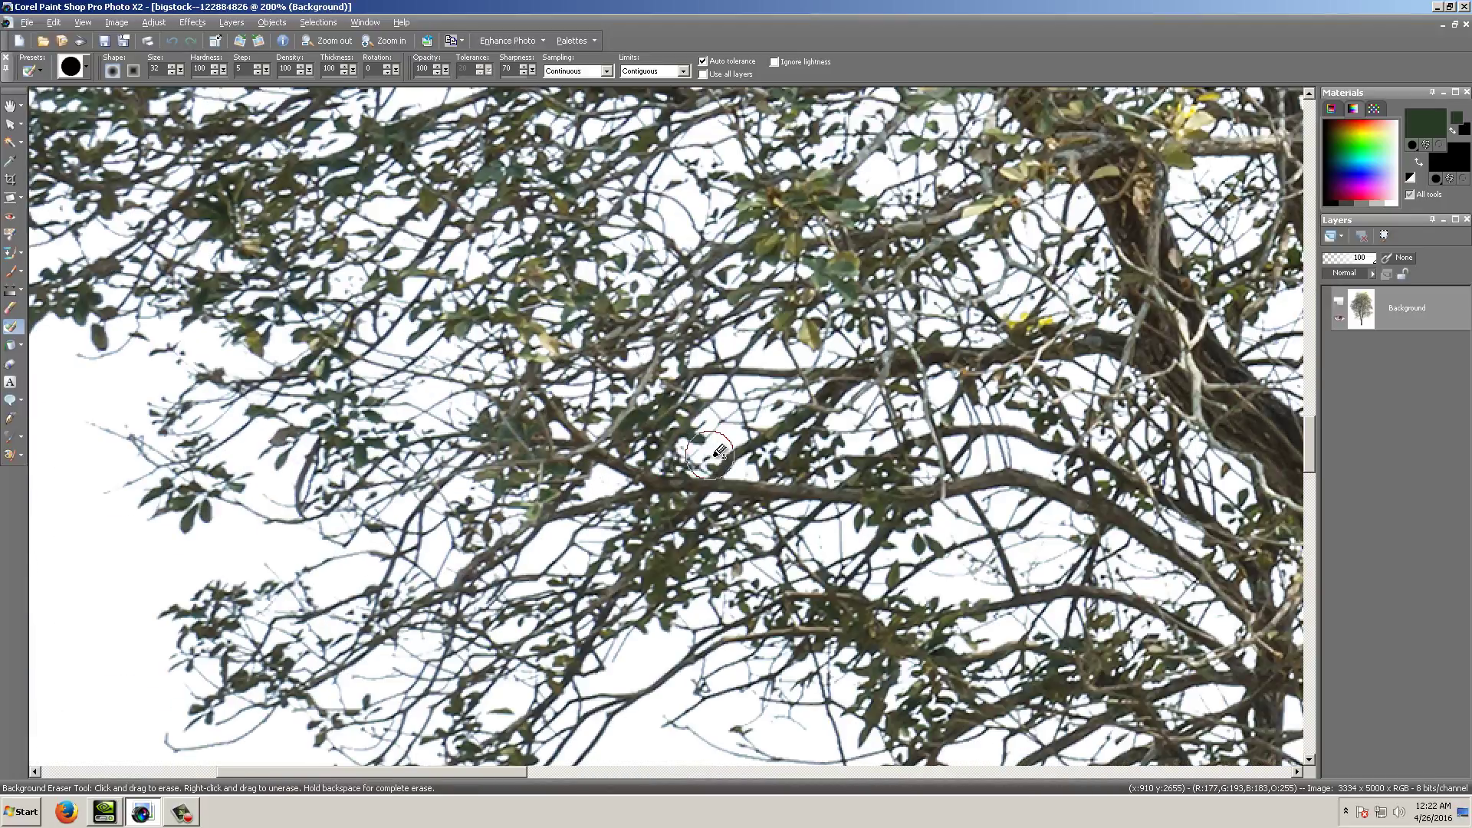
scroll(703, 444, "down", 2)
scroll(701, 444, "down", 4)
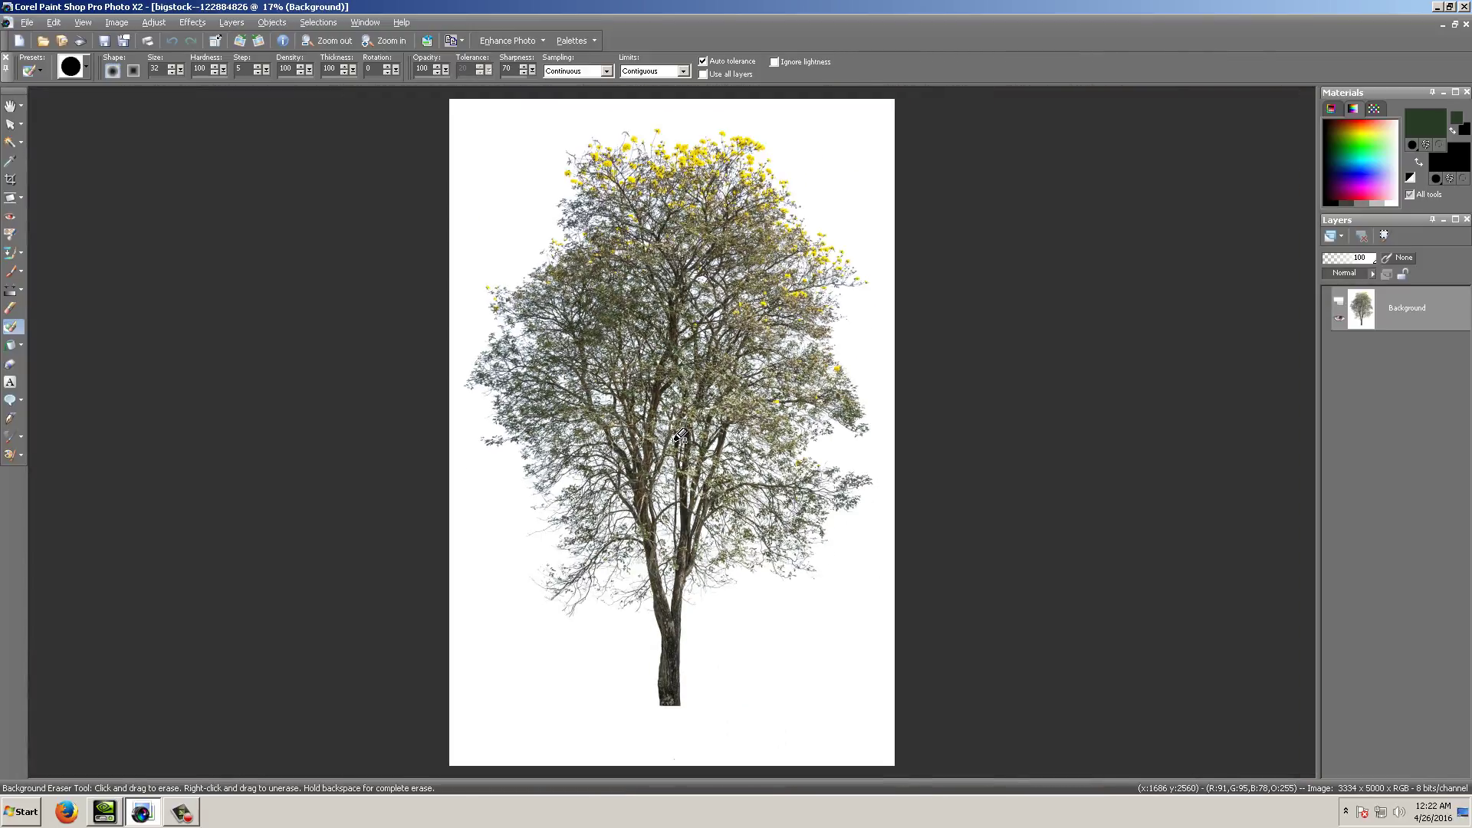
scroll(587, 451, "up", 1)
scroll(587, 451, "down", 1)
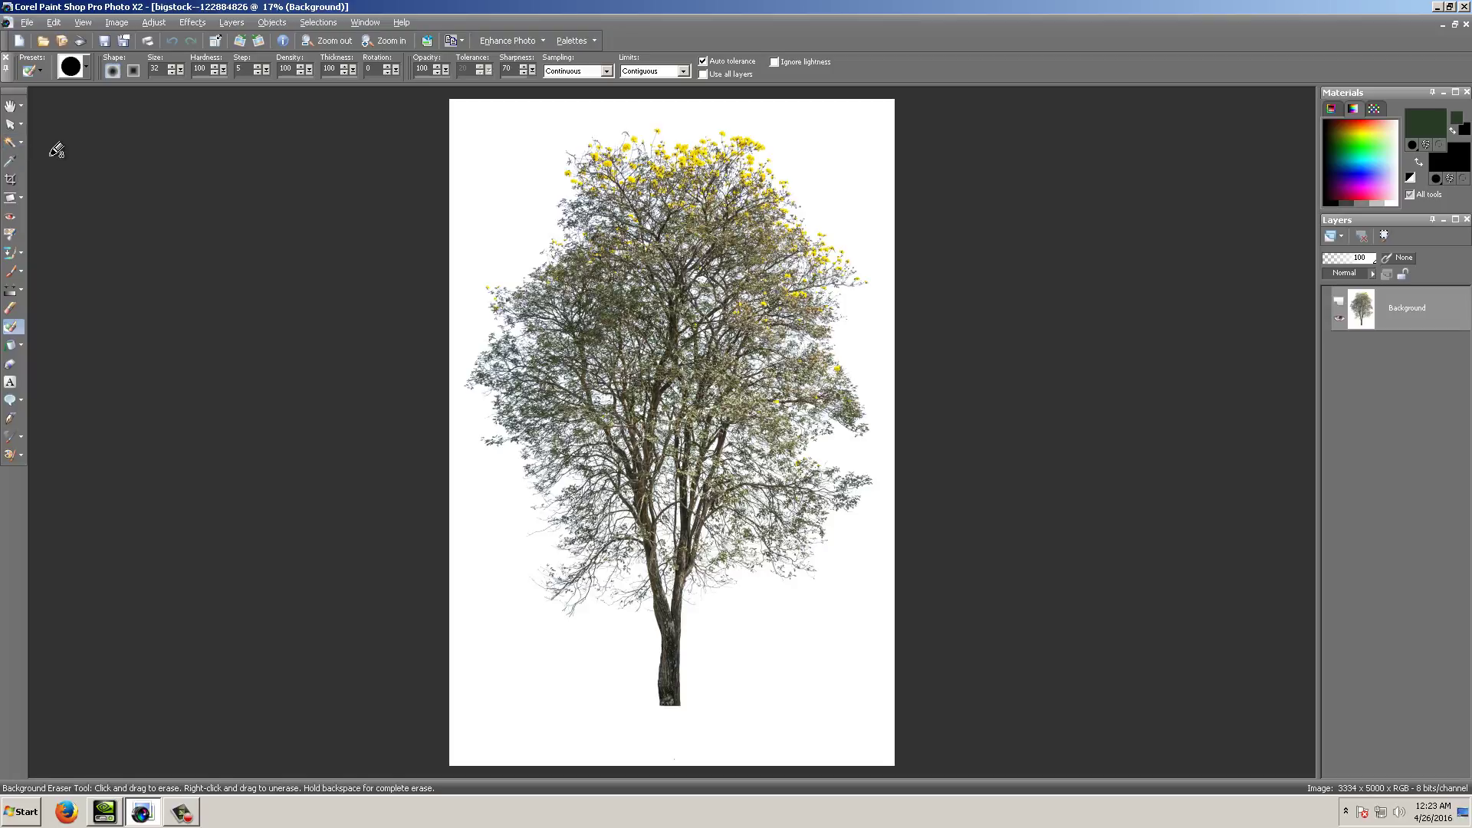
Select the white background around the tree with the Magic Wand at tolerance 20.
left_click(20, 143)
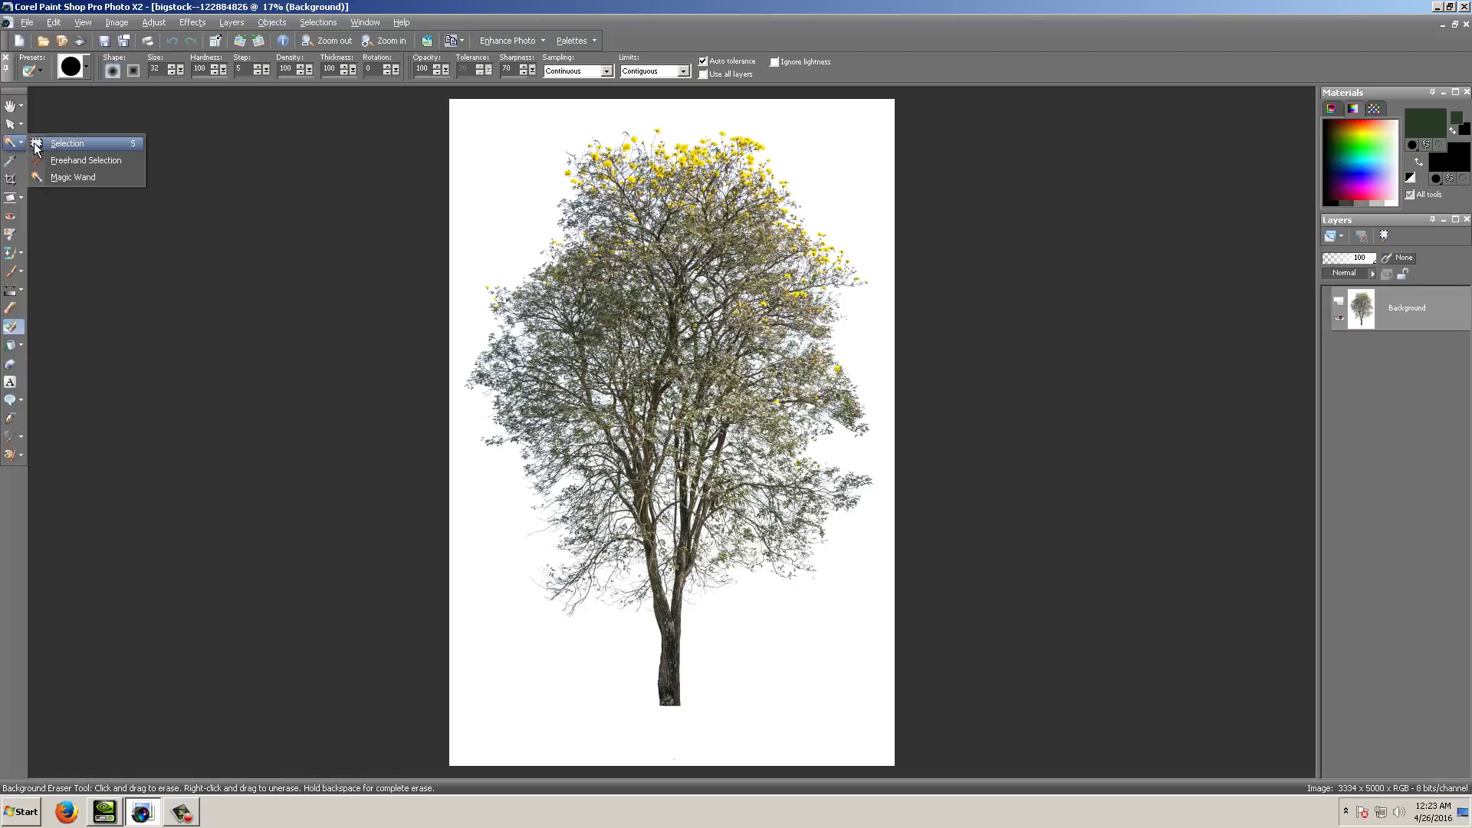
left_click(34, 143)
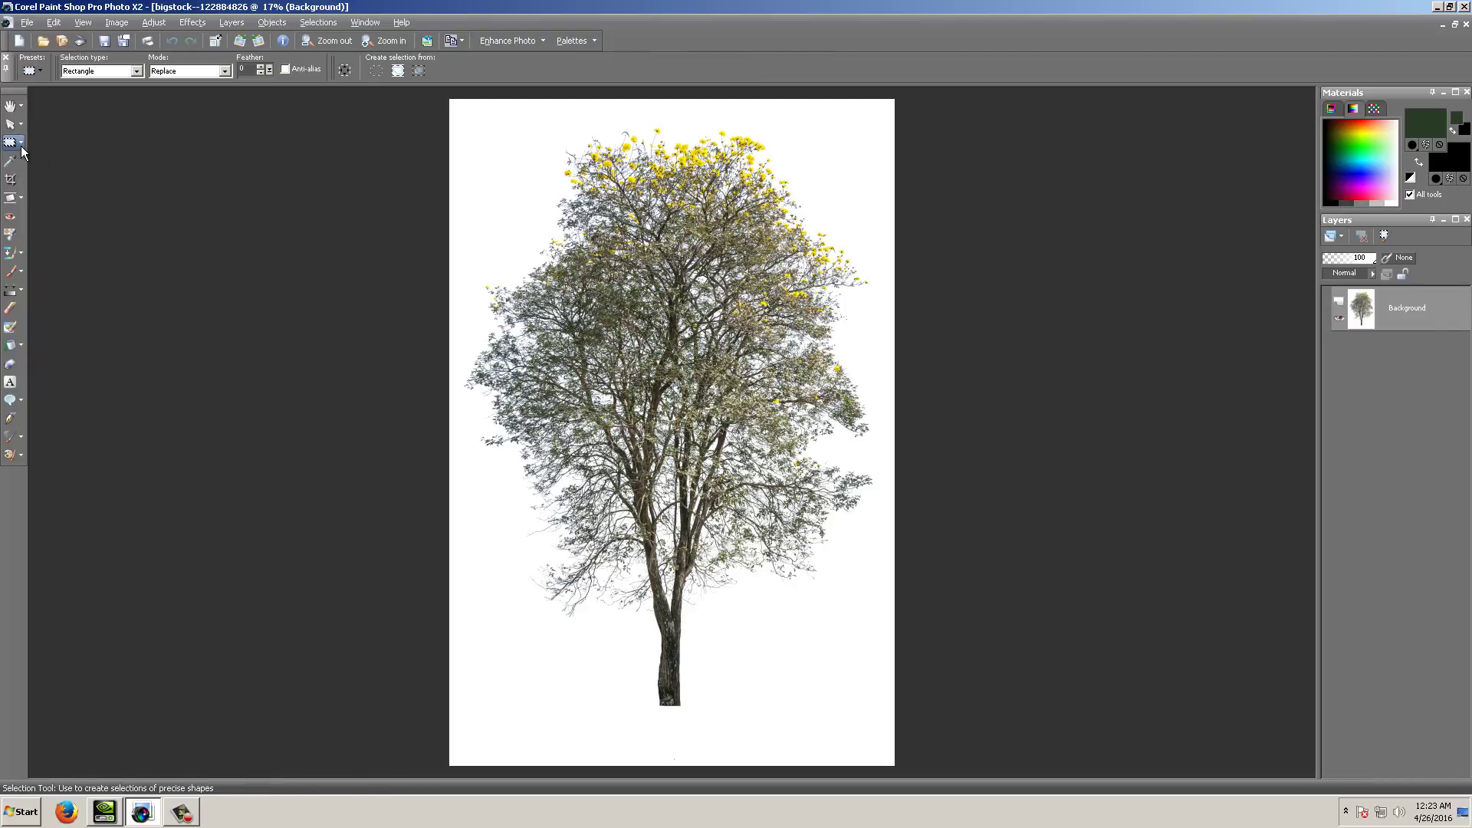
left_click(22, 148)
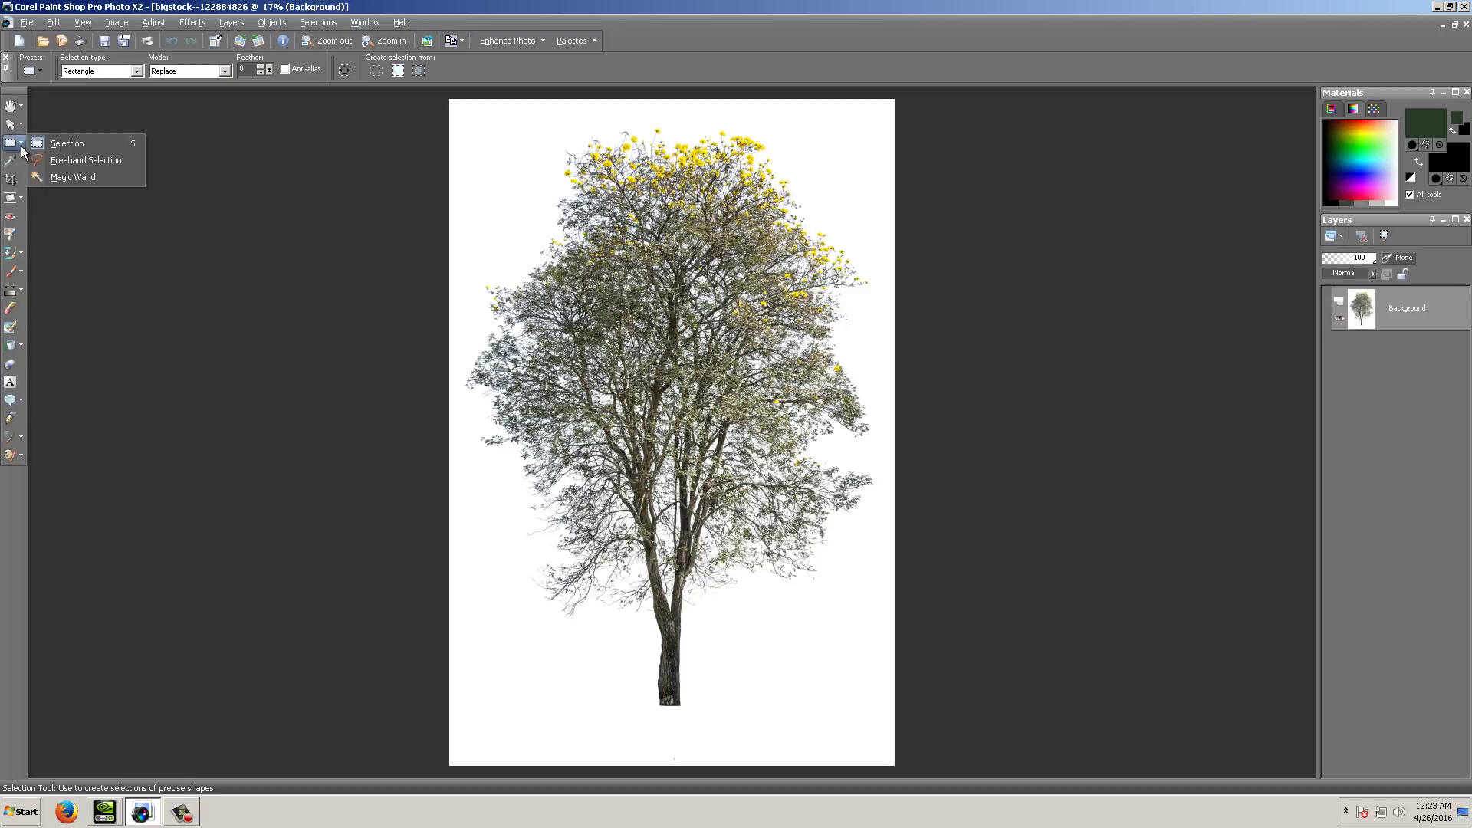
left_click(96, 178)
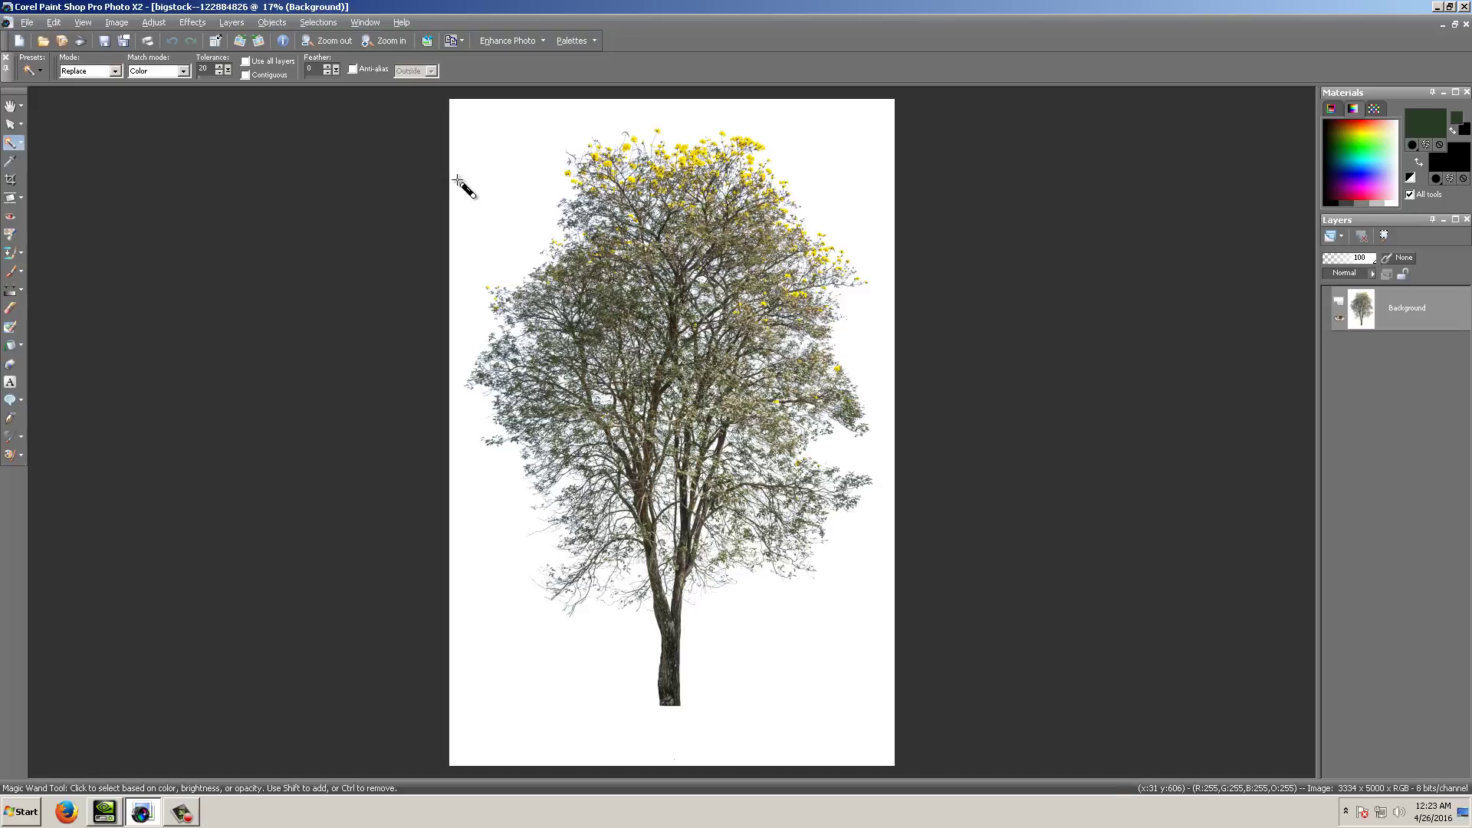
left_click(471, 177)
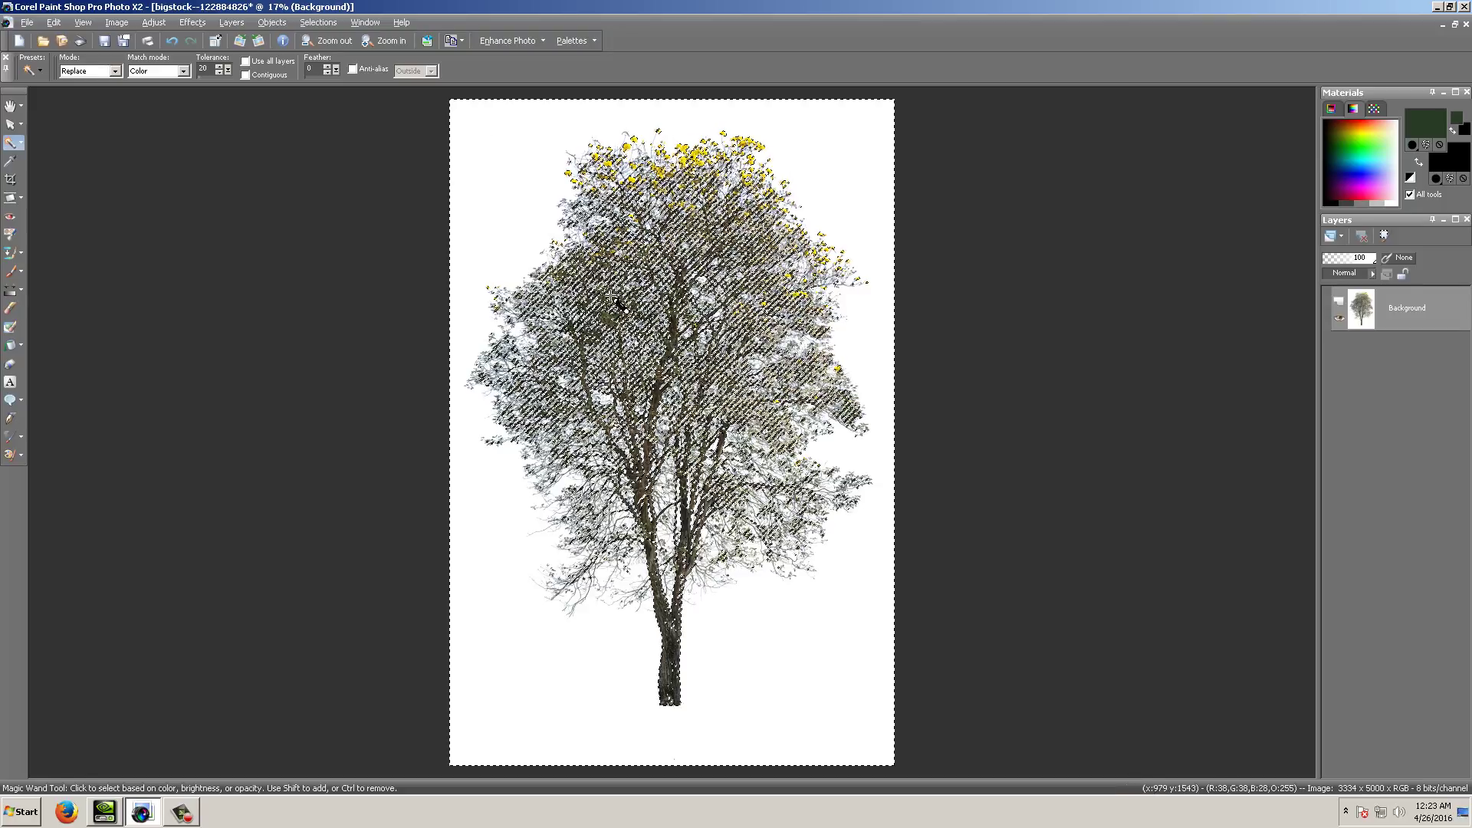
Zoom in and out to check the marching ants along the tree's outline.
scroll(657, 398, "up", 1)
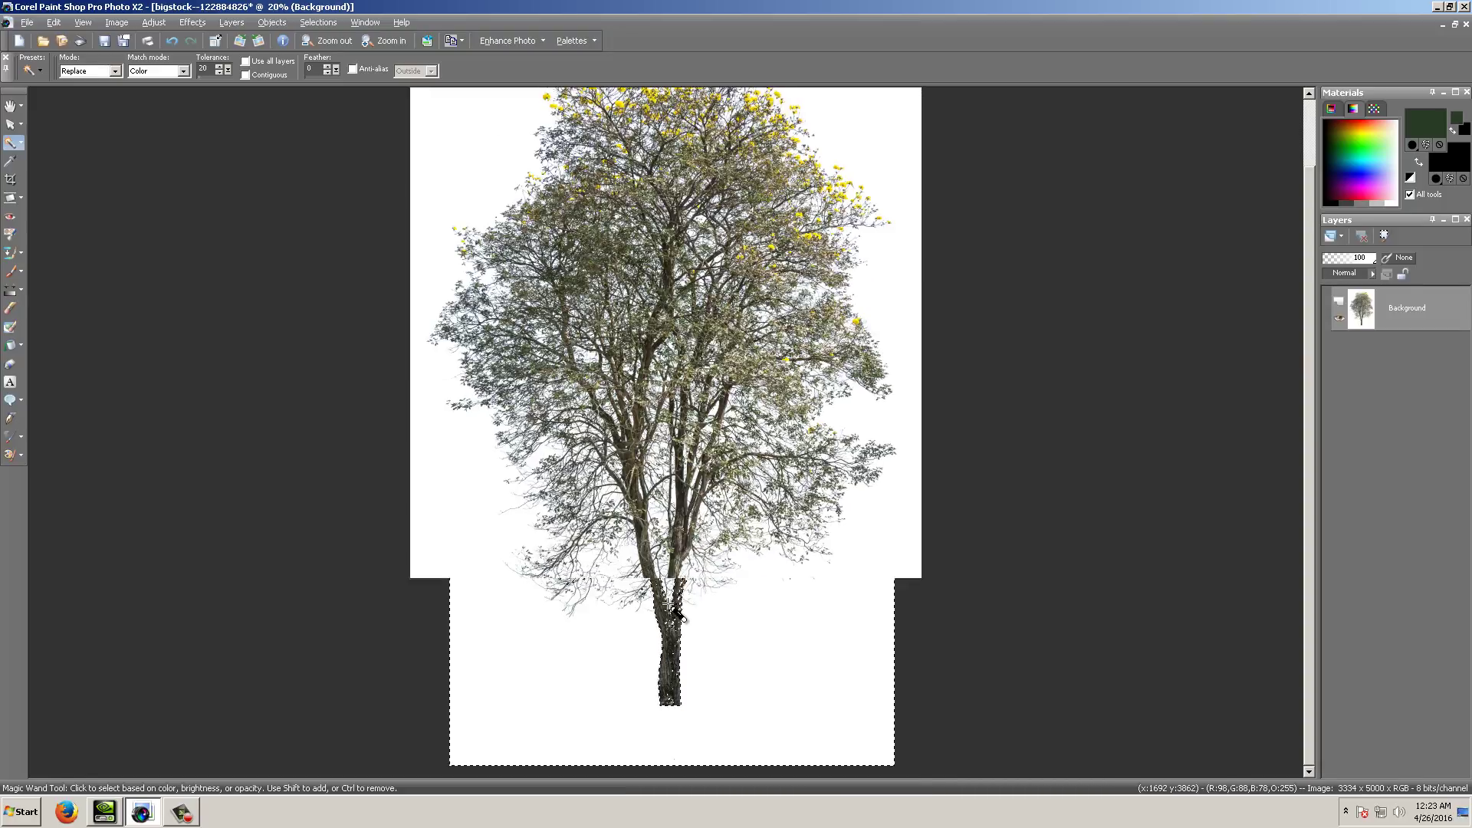
scroll(676, 414, "up", 3)
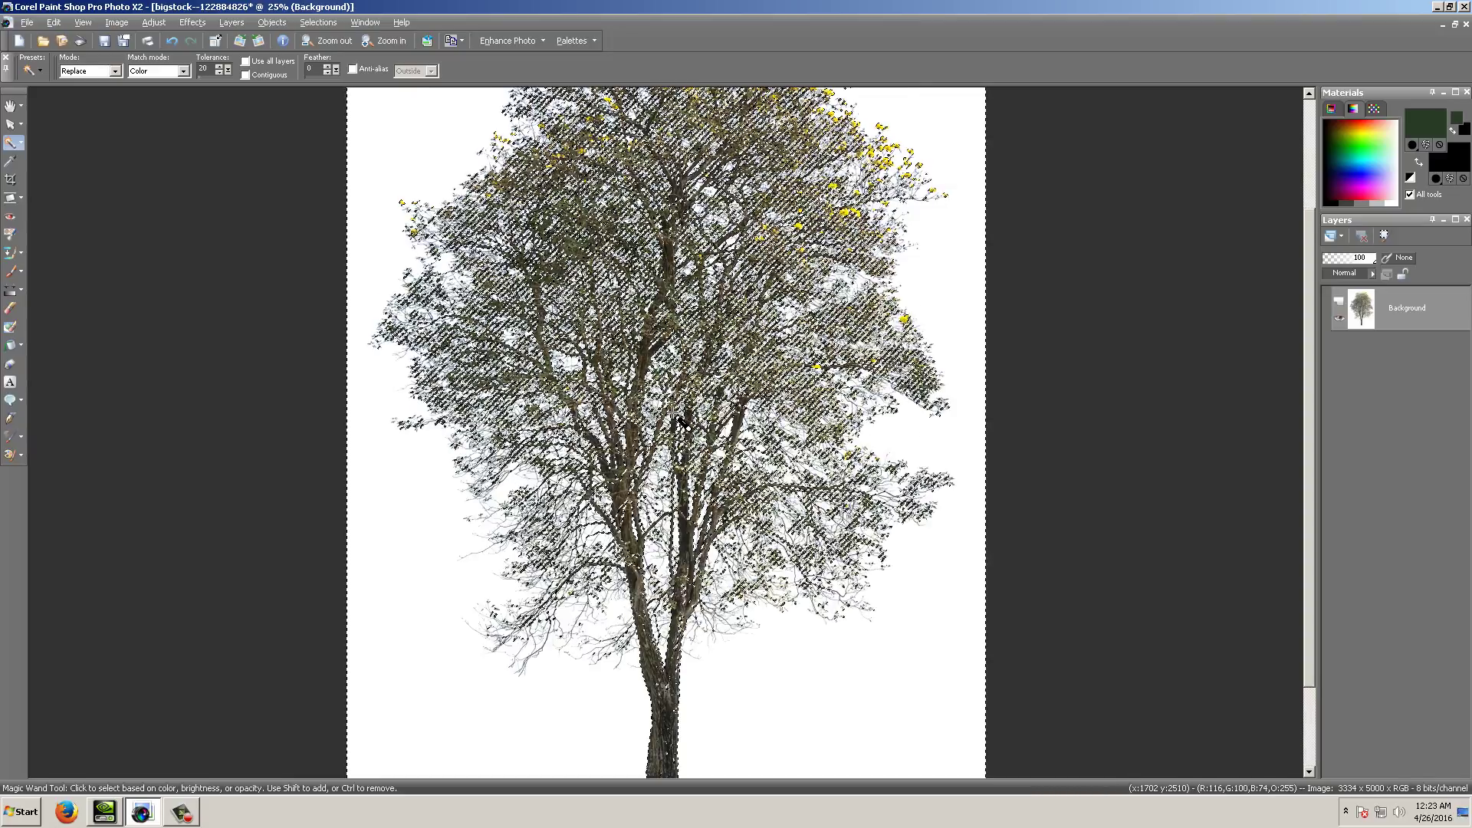
scroll(427, 223, "down", 2)
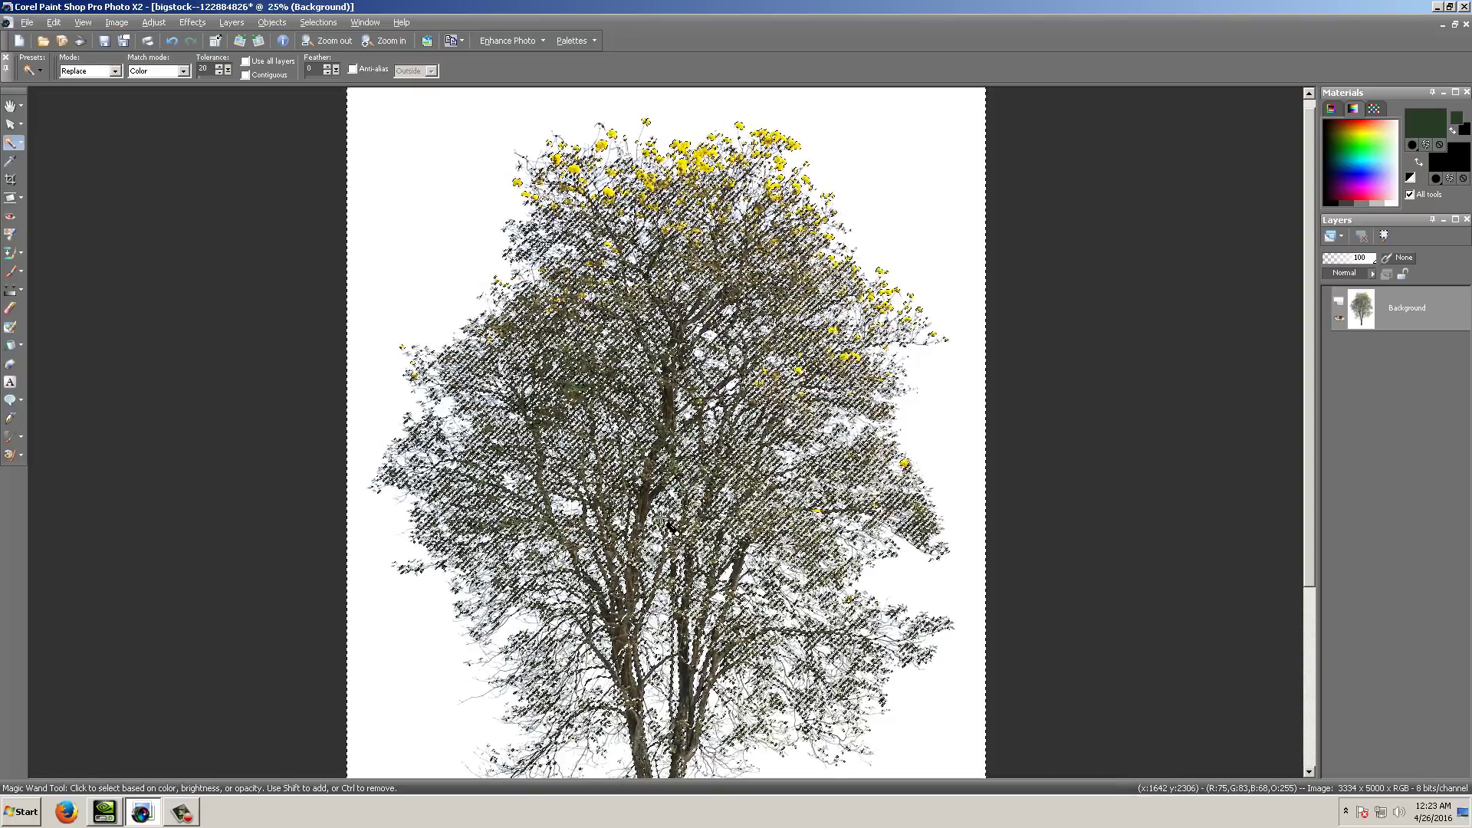
scroll(547, 315, "up", 4)
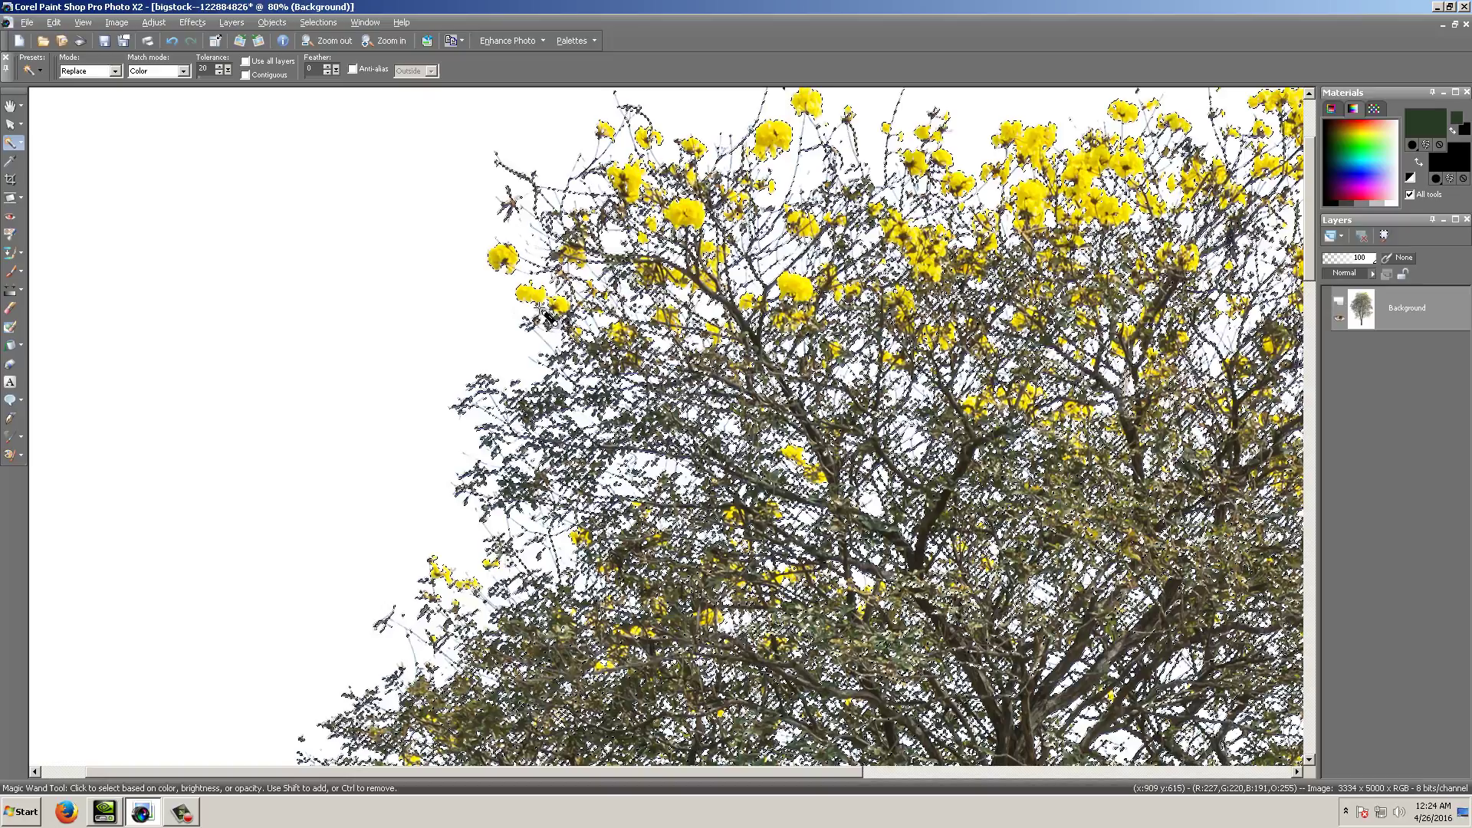
scroll(547, 314, "up", 3)
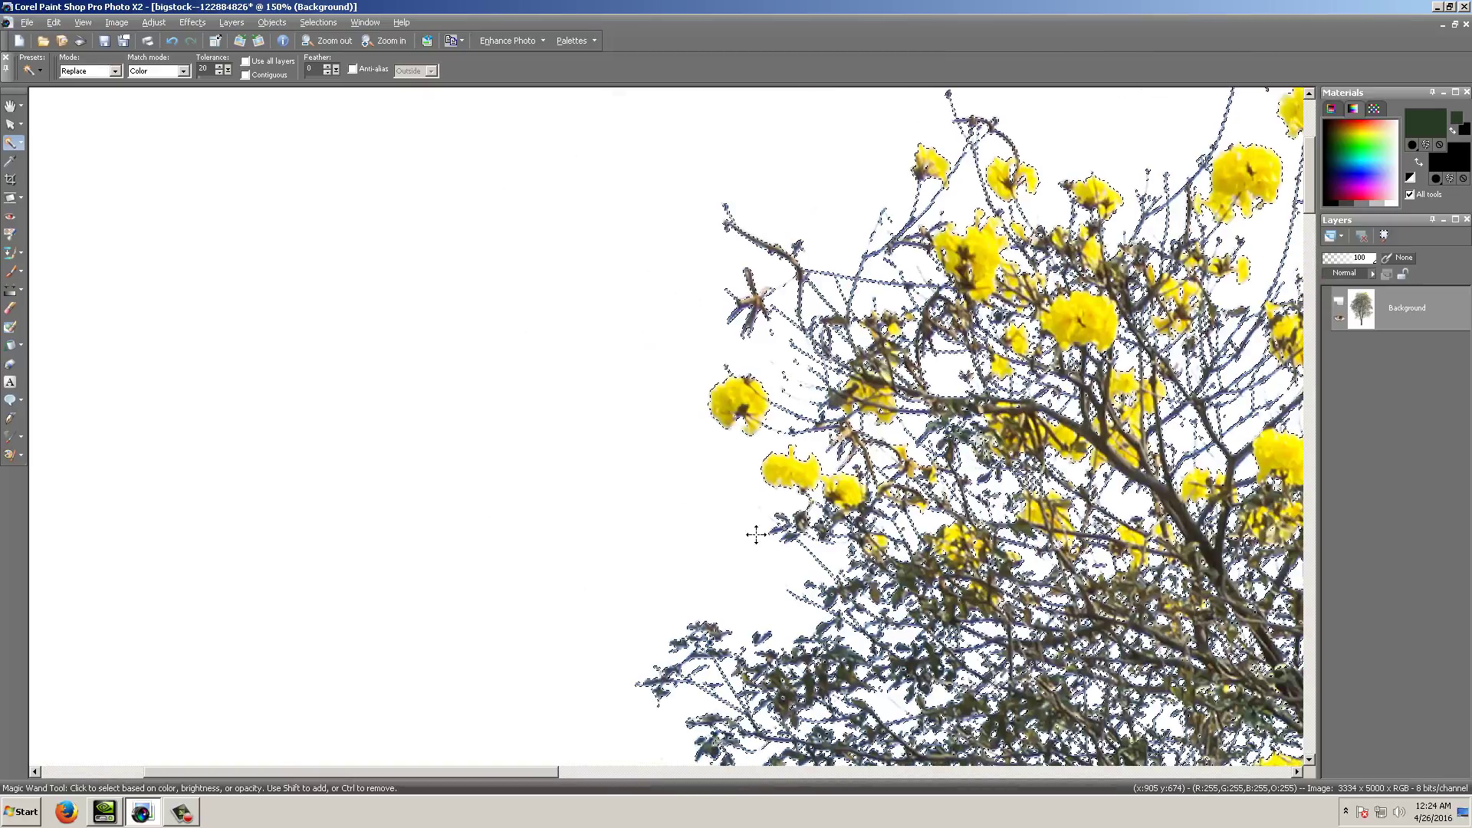
scroll(572, 301, "up", 2)
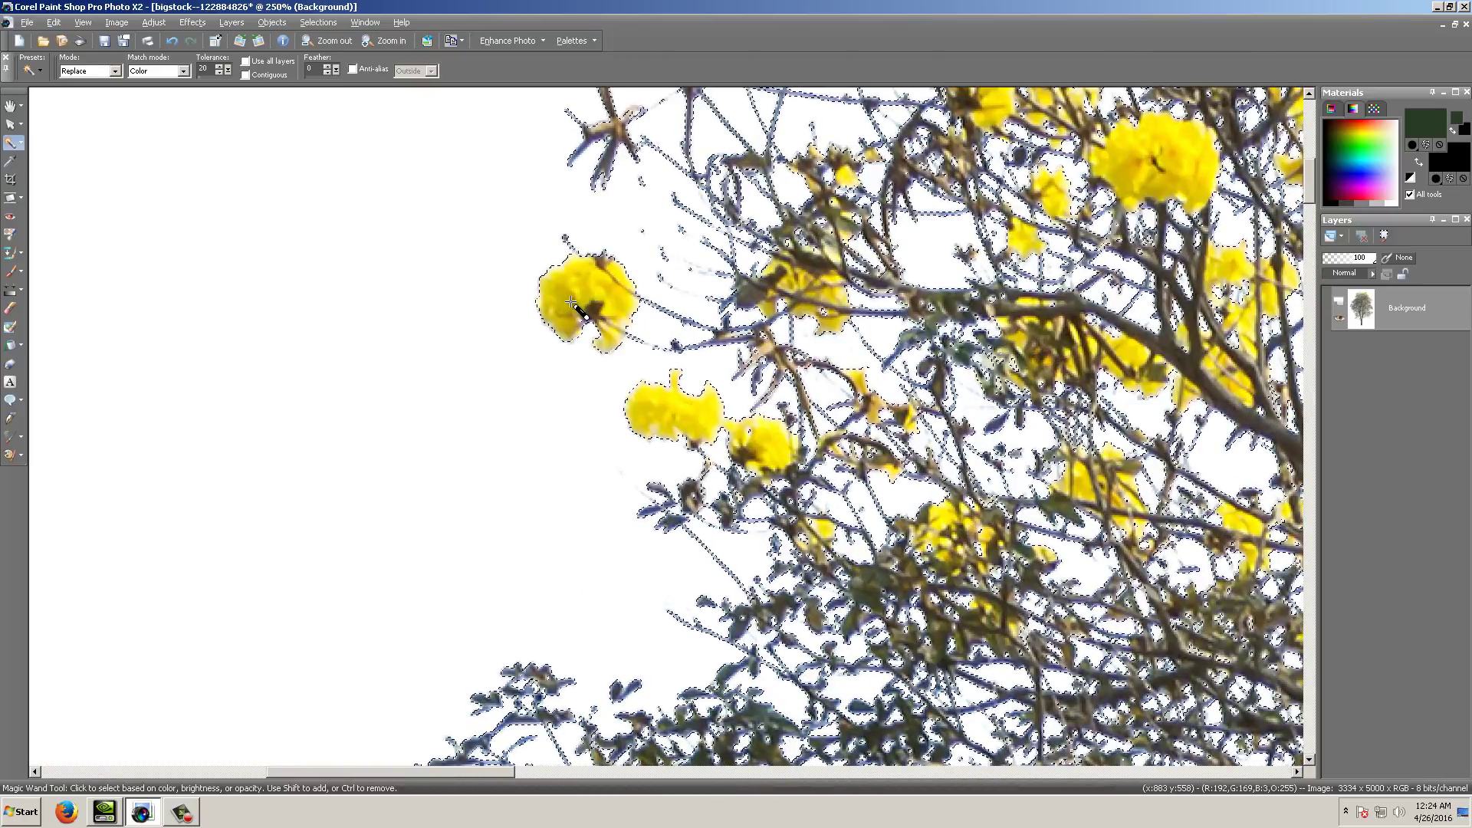
scroll(587, 430, "down", 5)
scroll(777, 477, "up", 2)
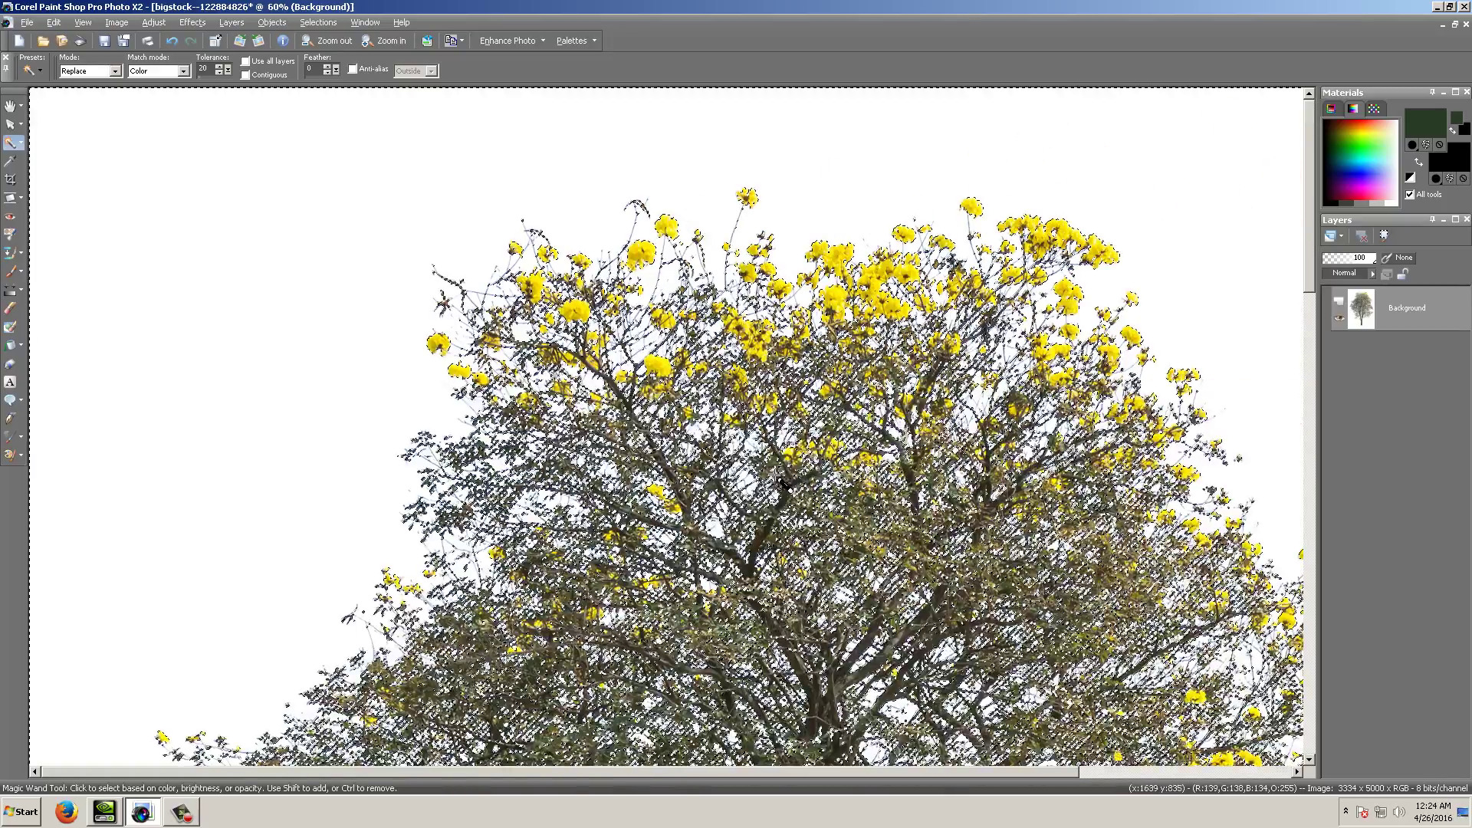
scroll(777, 477, "down", 2)
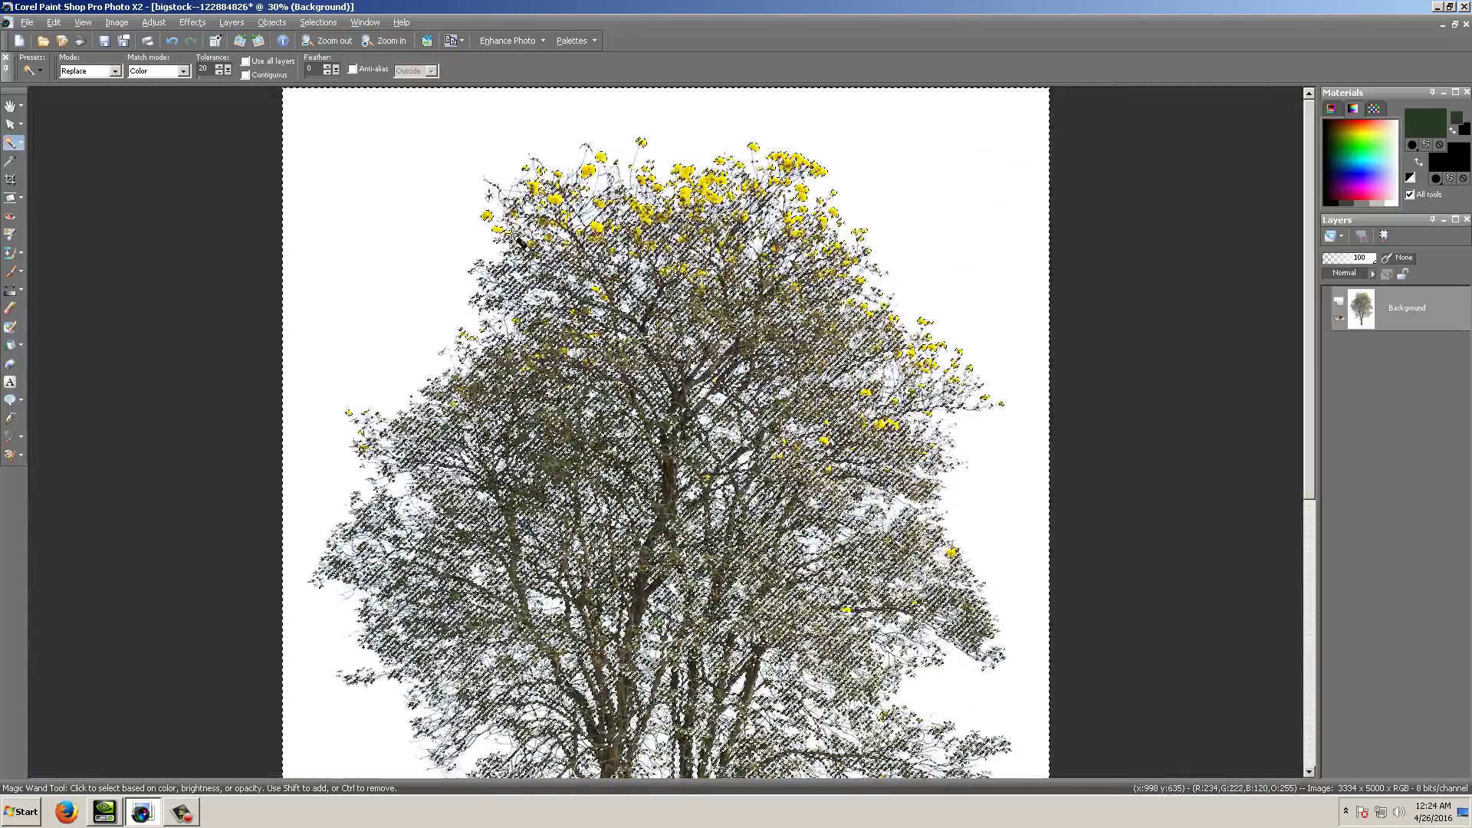
scroll(477, 261, "down", 1)
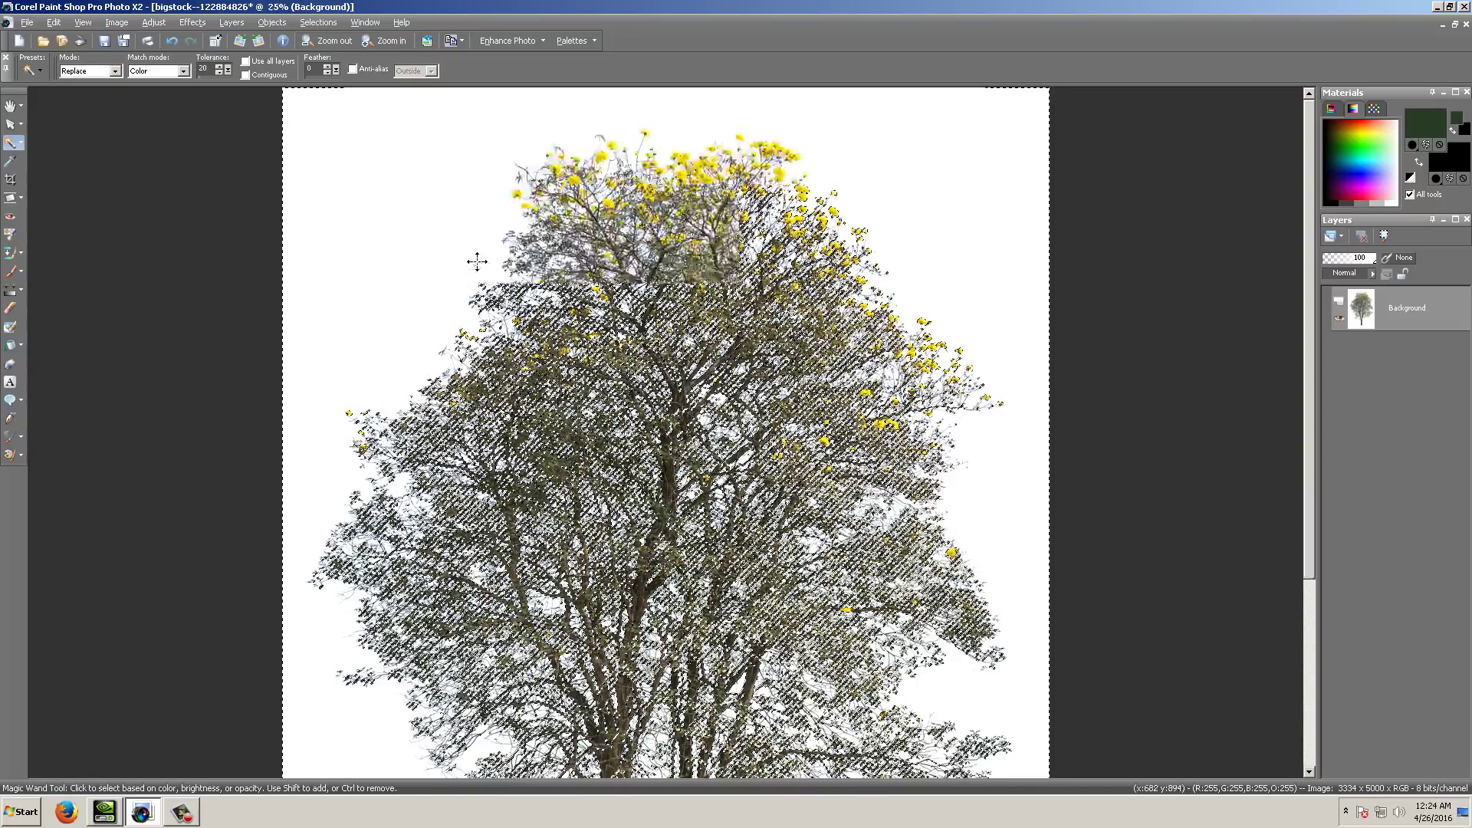
scroll(480, 261, "down", 1)
scroll(594, 358, "up", 1)
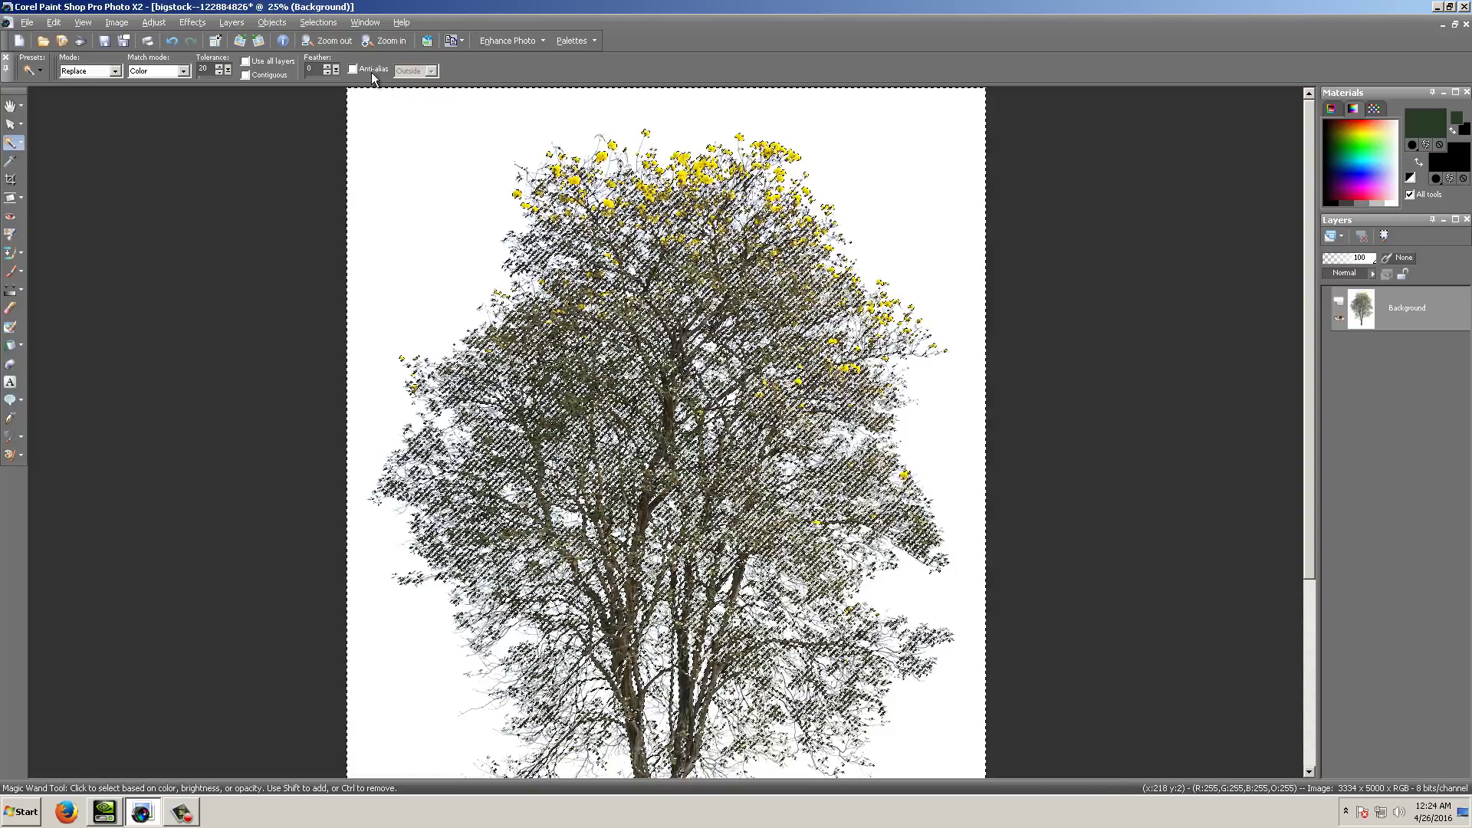
Invert the selection onto the tree, then zoom in on the trunk and back out to 15%.
left_click(334, 23)
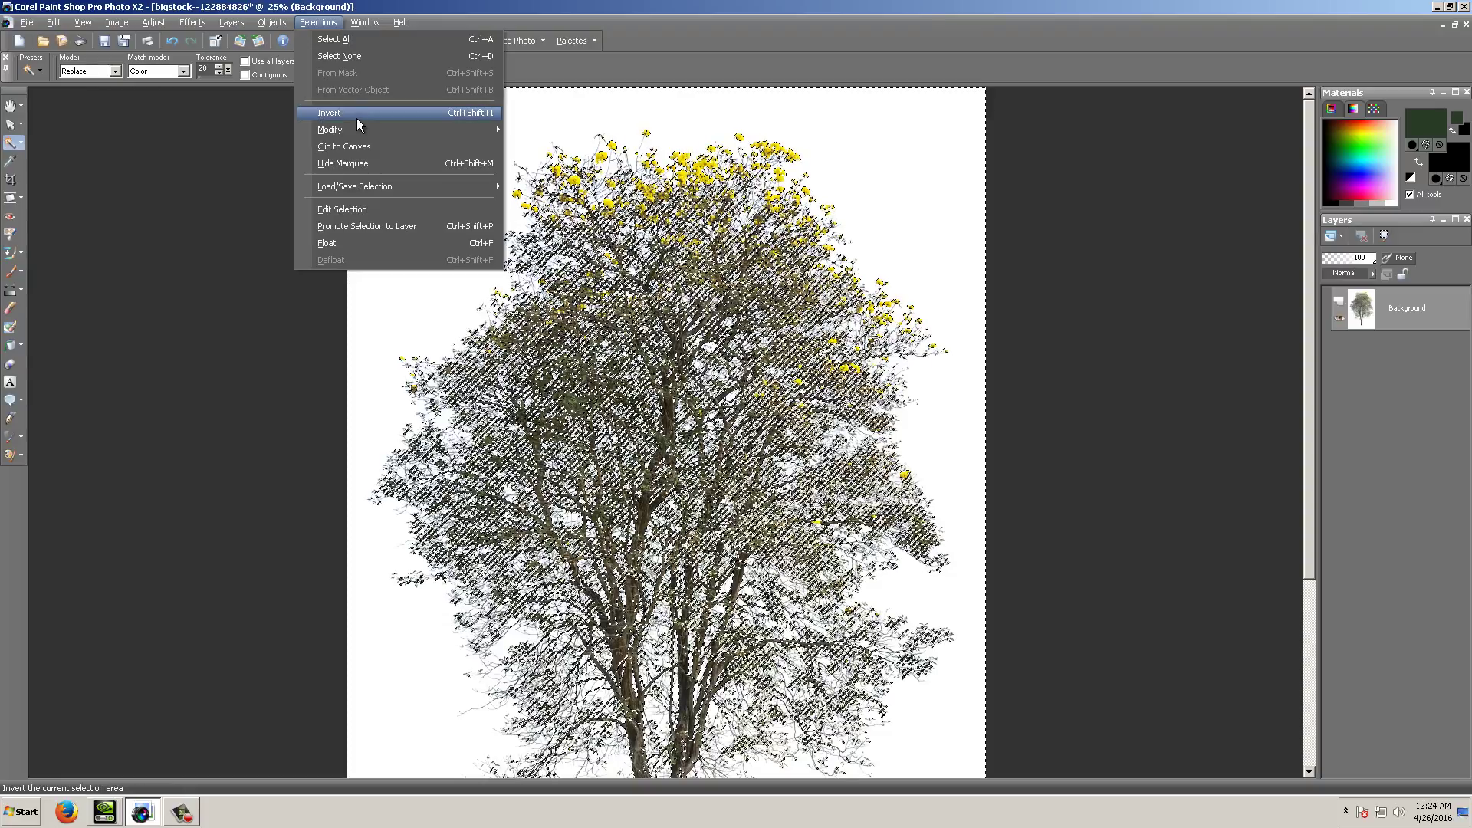
left_click(365, 113)
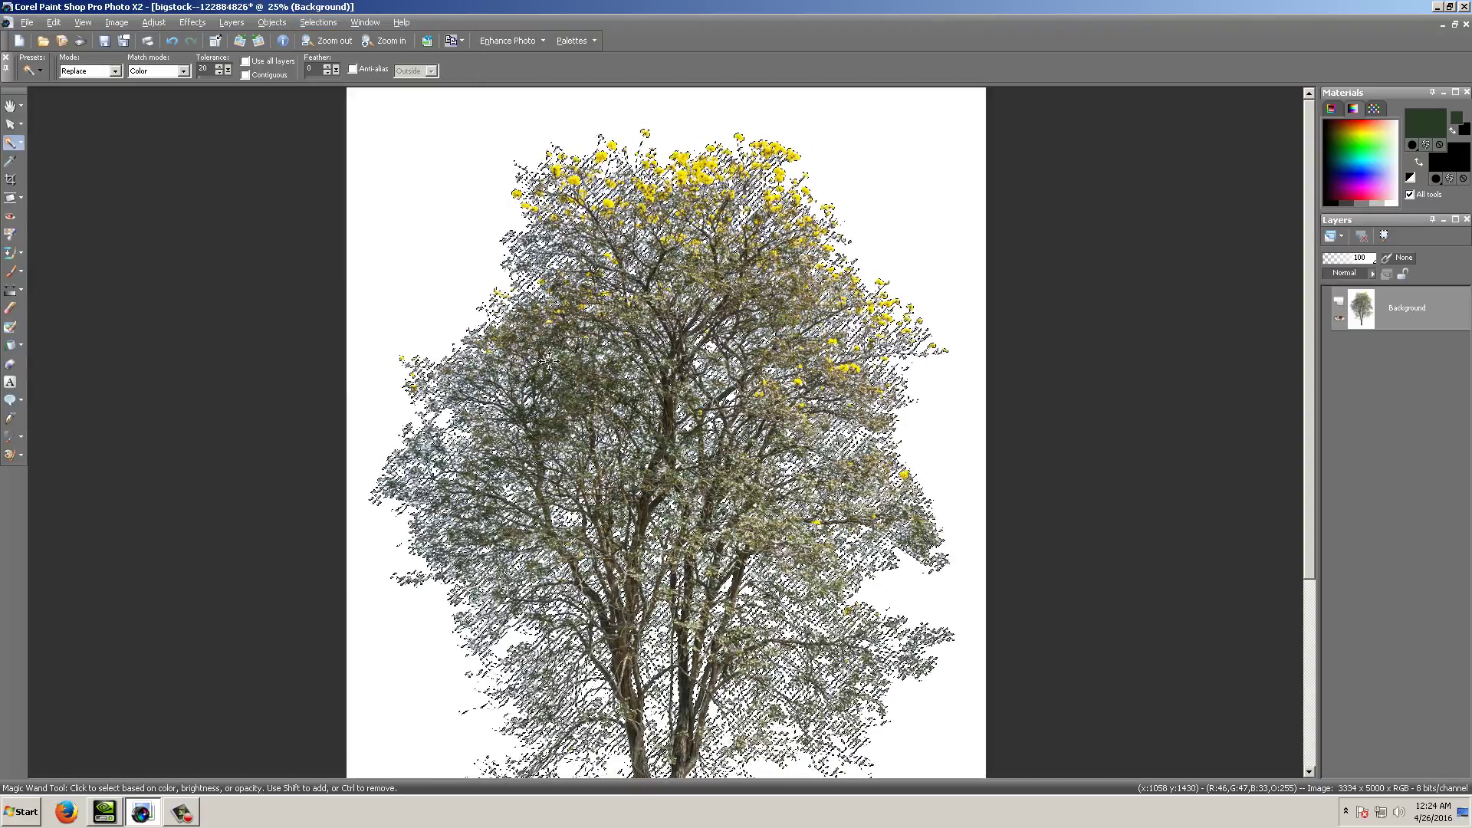
scroll(557, 355, "up", 2)
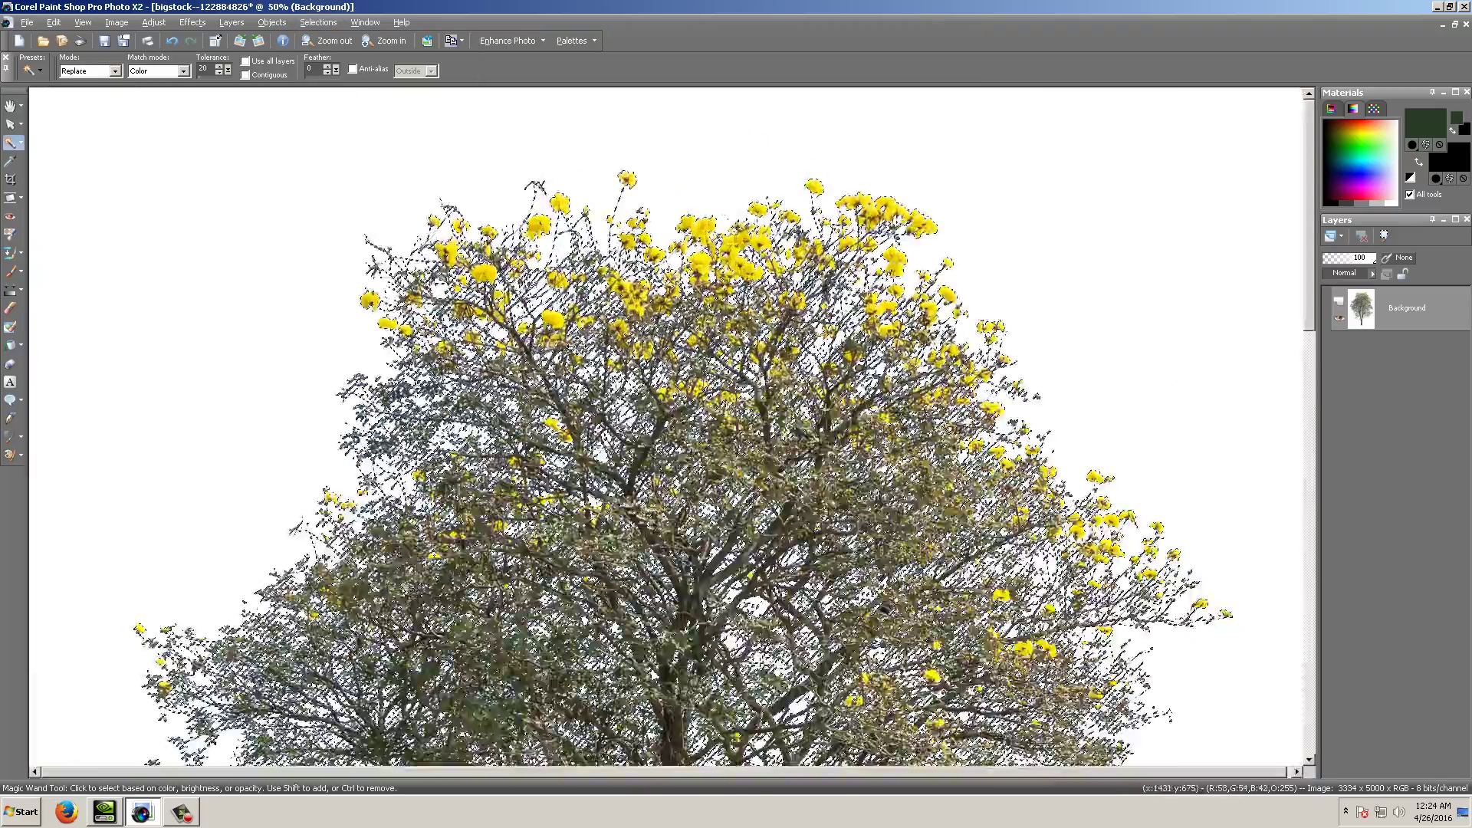
scroll(581, 352, "down", 4)
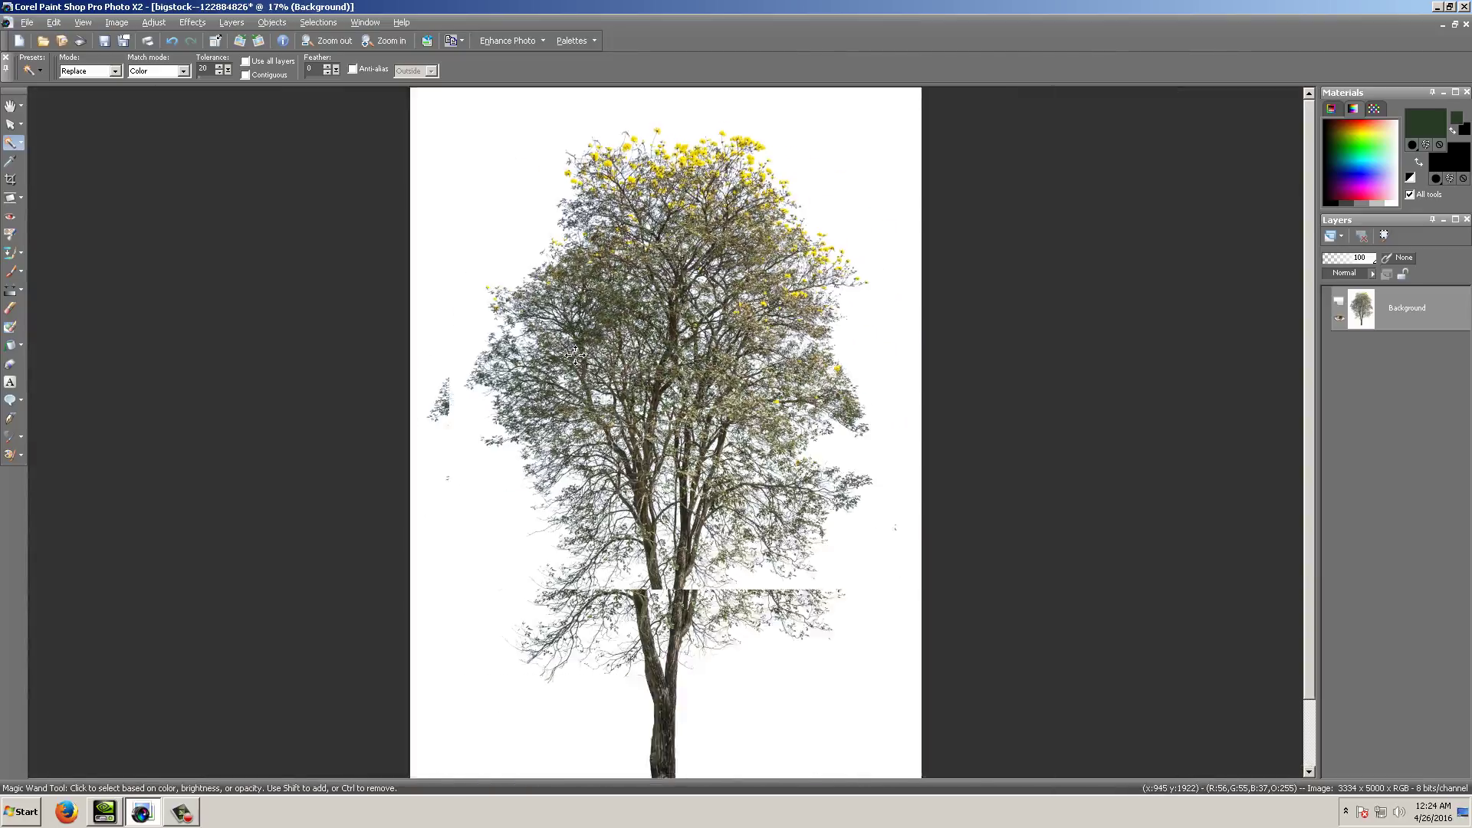
scroll(657, 646, "down", 1)
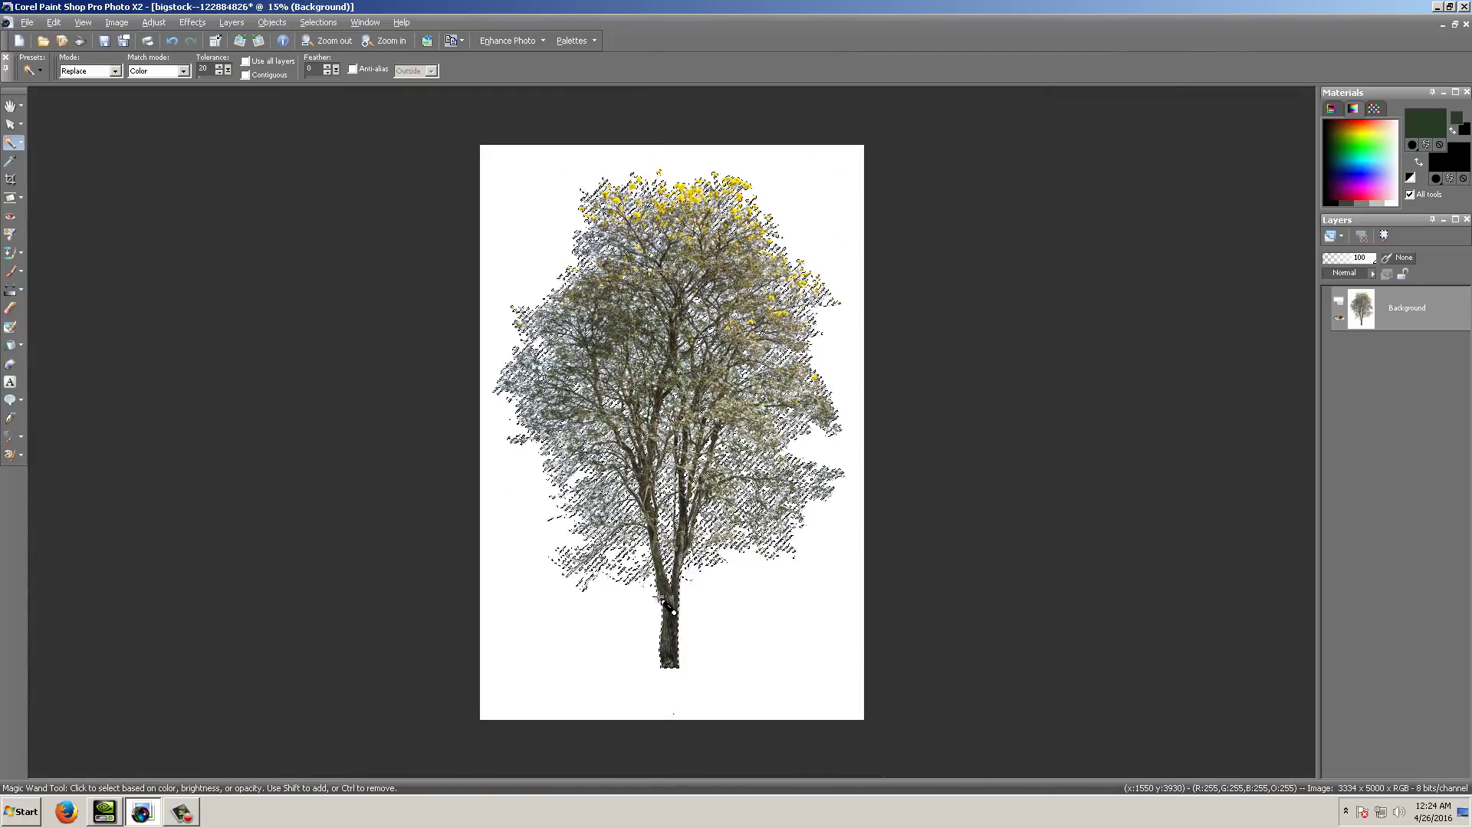
scroll(655, 604, "up", 5)
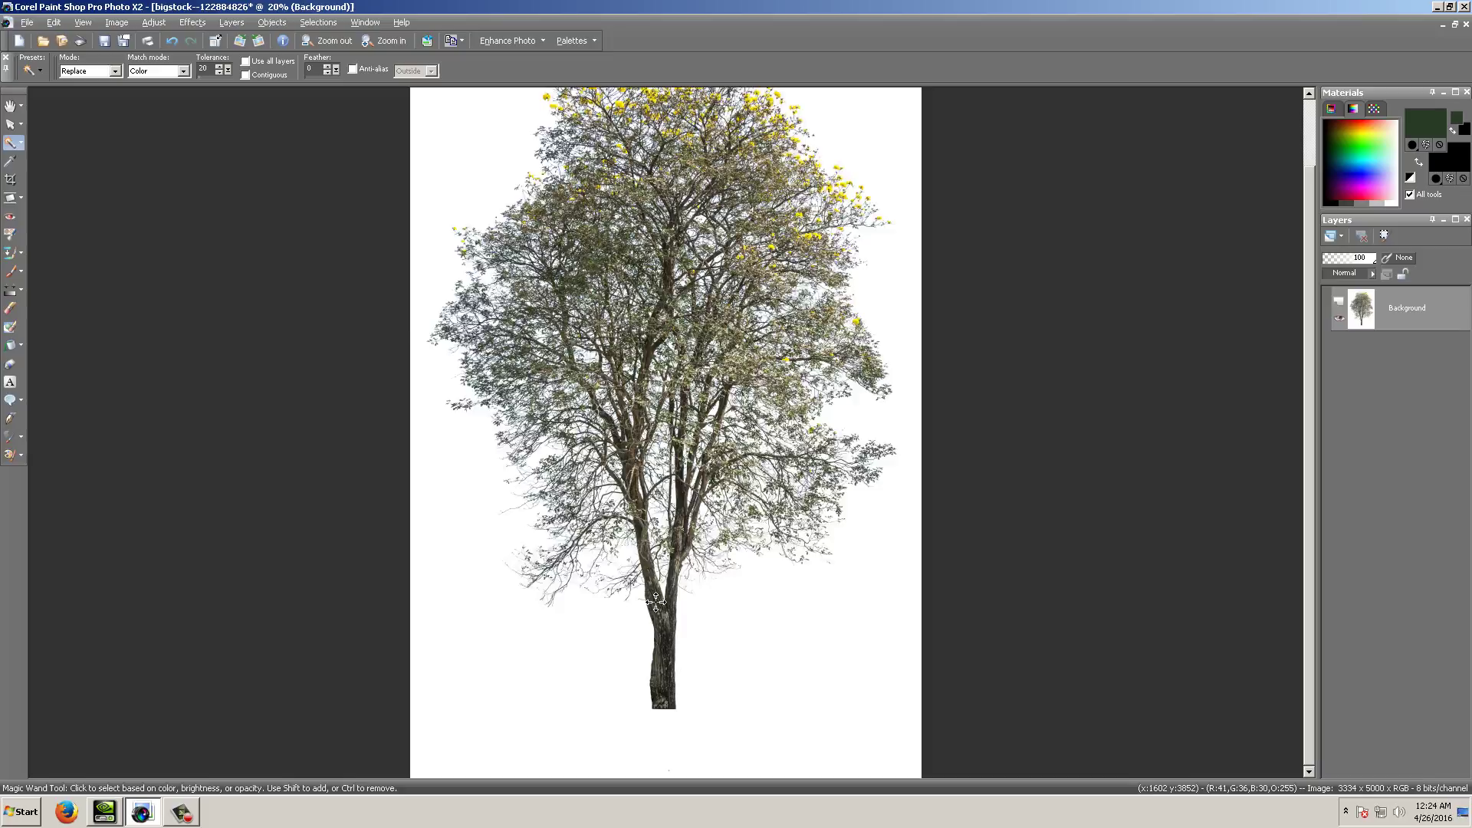
scroll(649, 524, "up", 2)
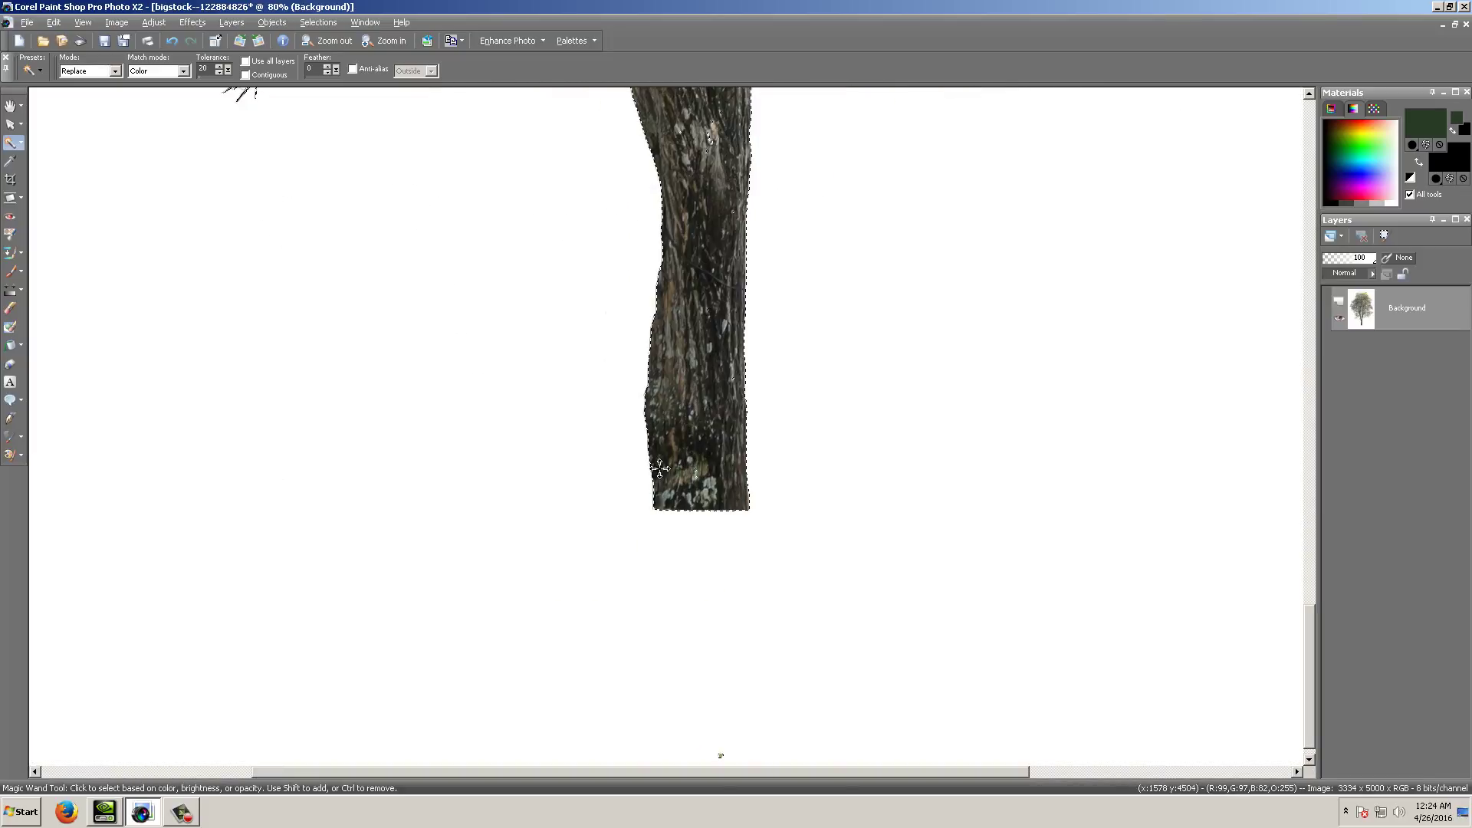
scroll(674, 433, "up", 1)
scroll(674, 418, "down", 6)
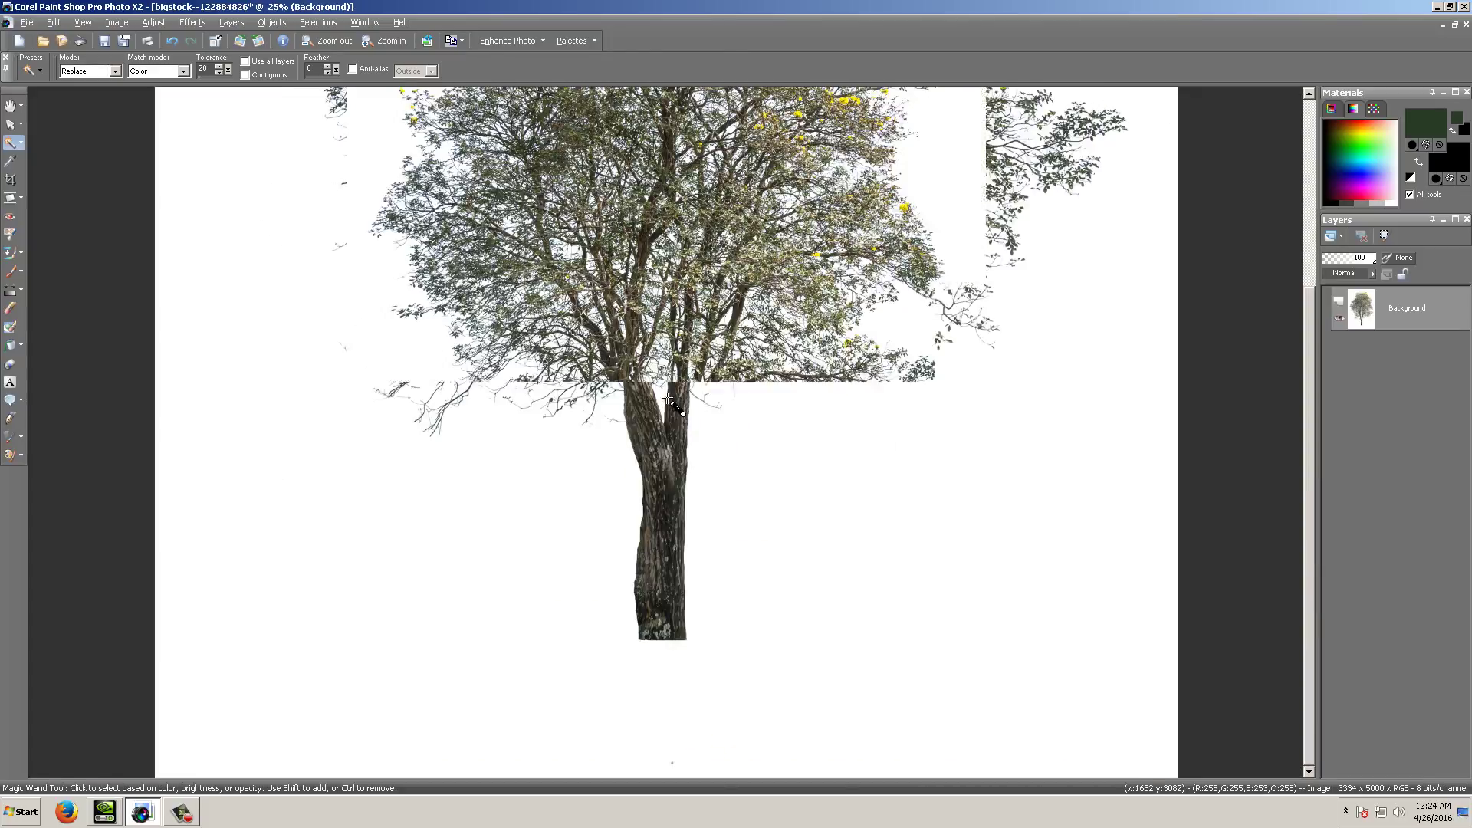
scroll(669, 401, "down", 2)
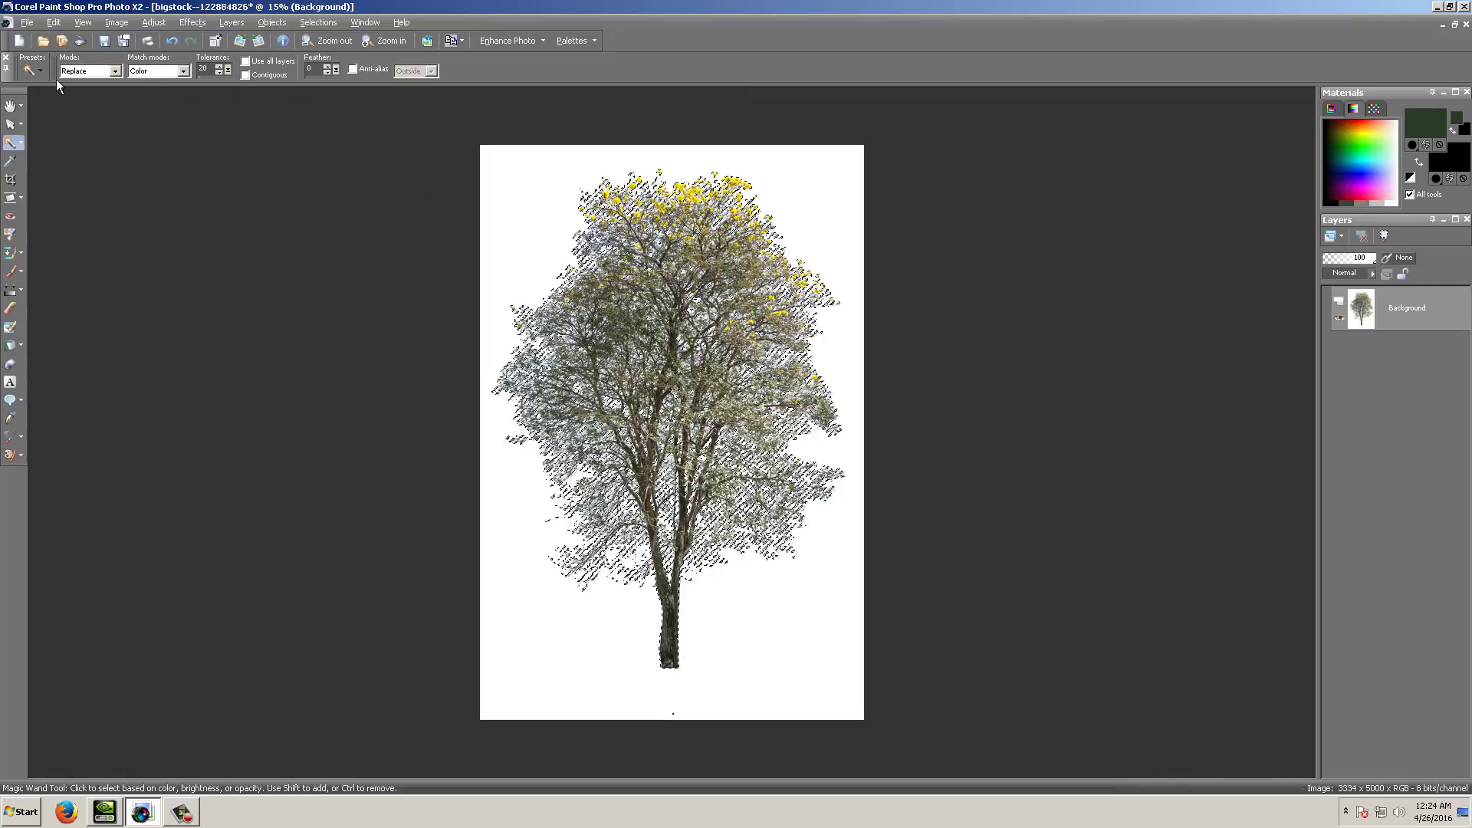
Cut the selected tree to the clipboard and minimize the original photo's window.
left_click(11, 108)
right_click(637, 333)
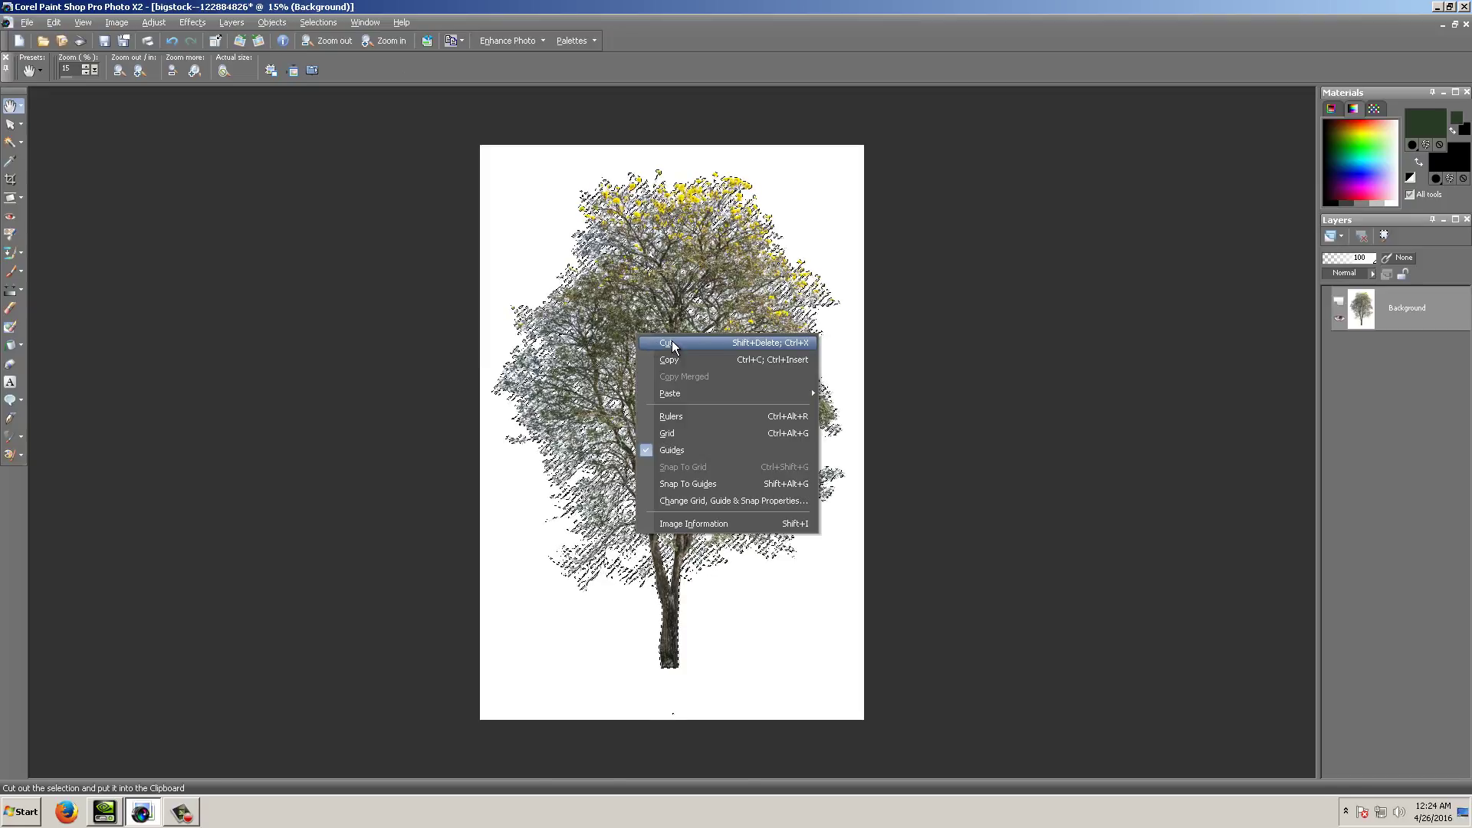
left_click(672, 343)
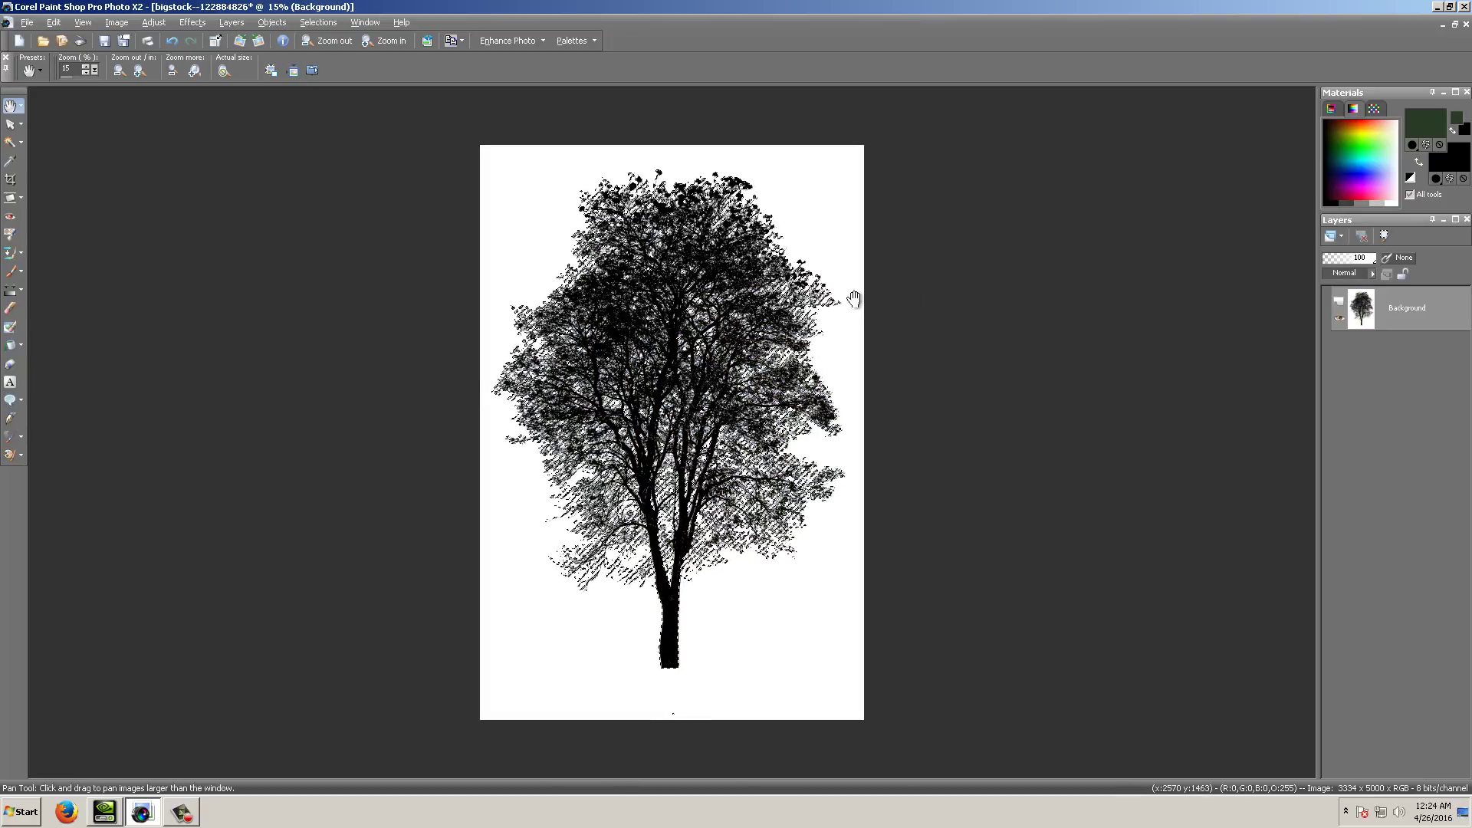
left_click(1444, 26)
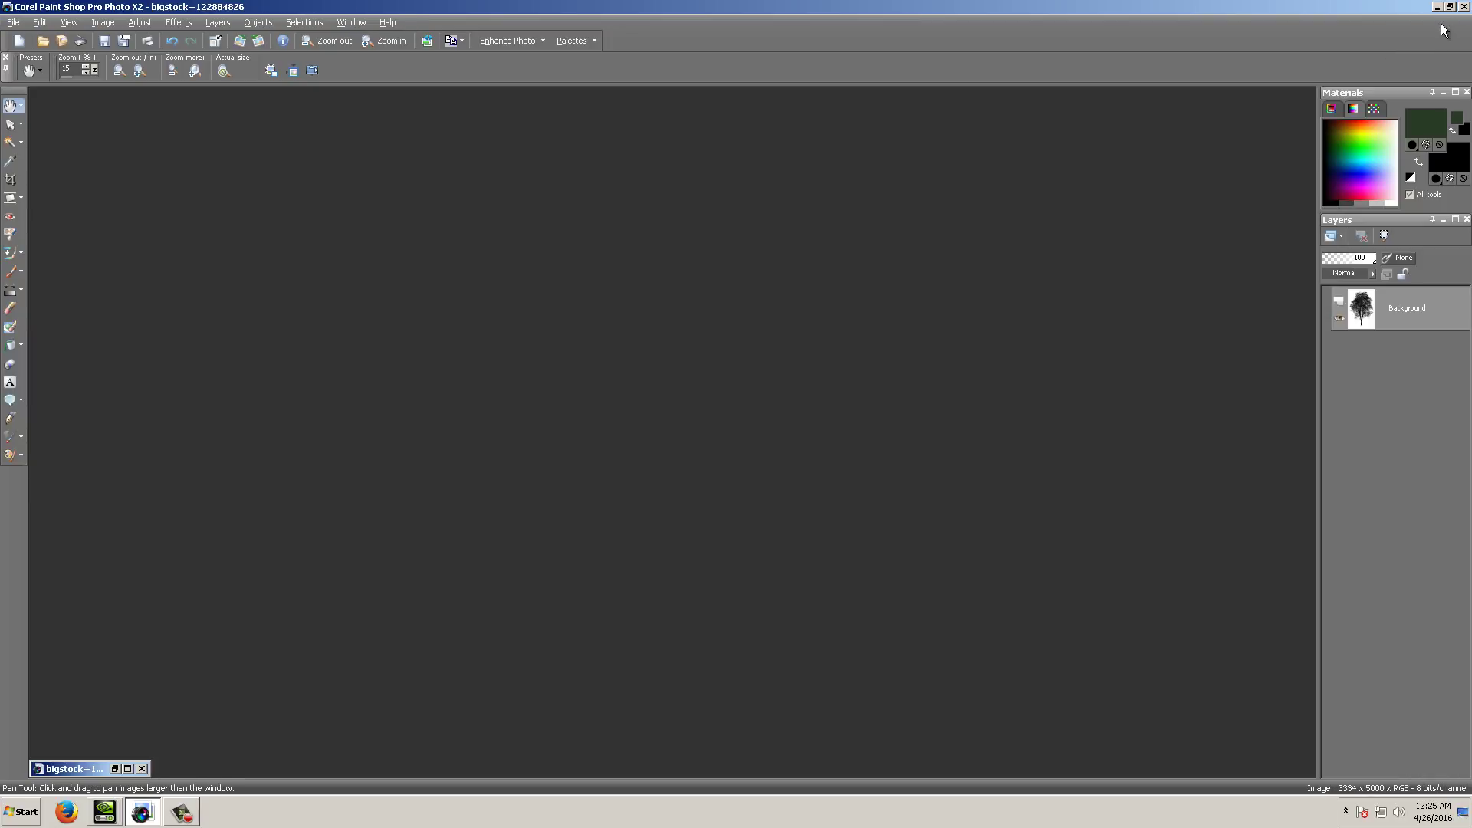
Paste the cut tree as new image Image1 and maximize its window.
right_click(629, 288)
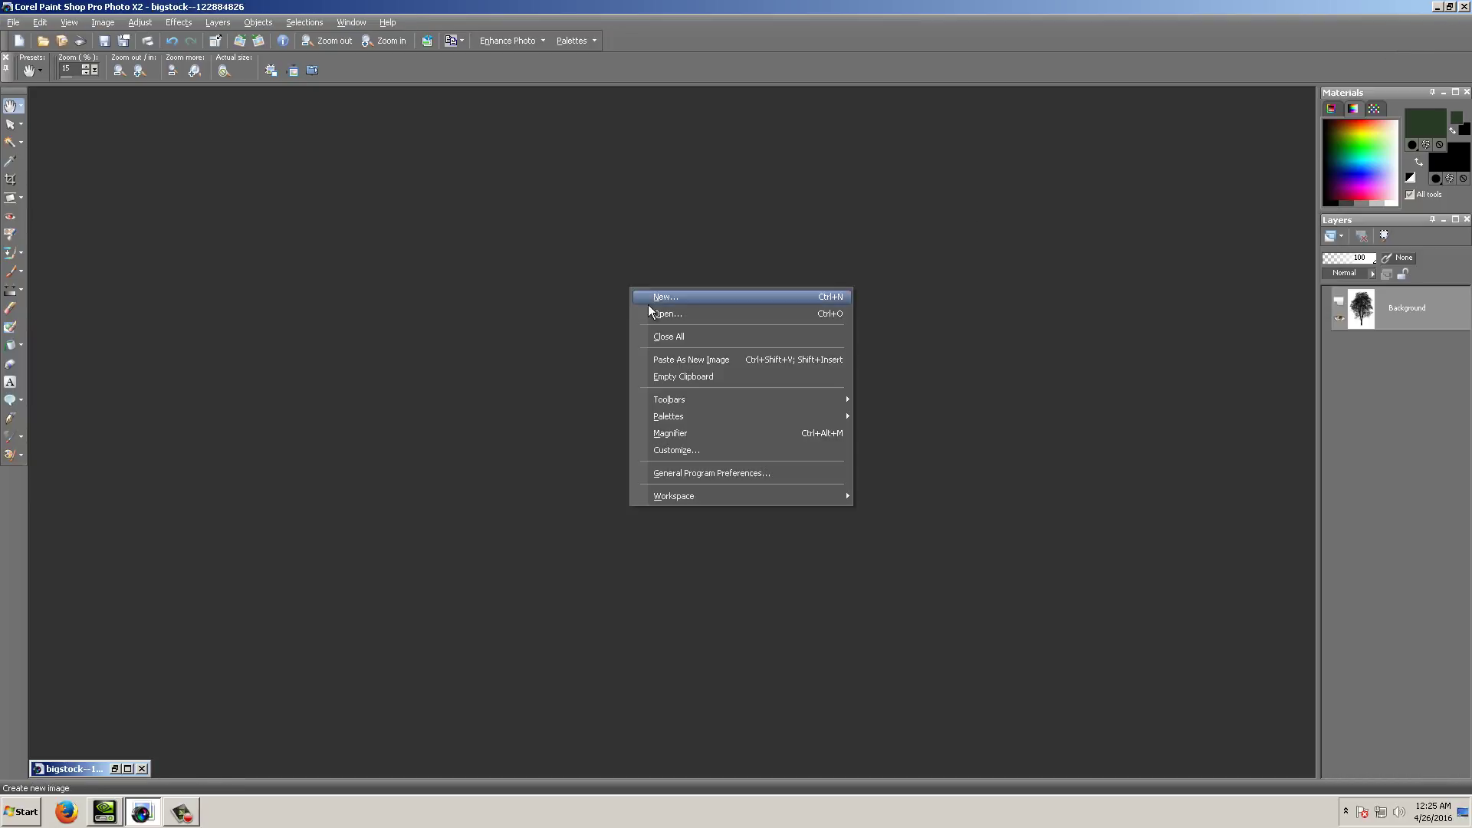
left_click(718, 360)
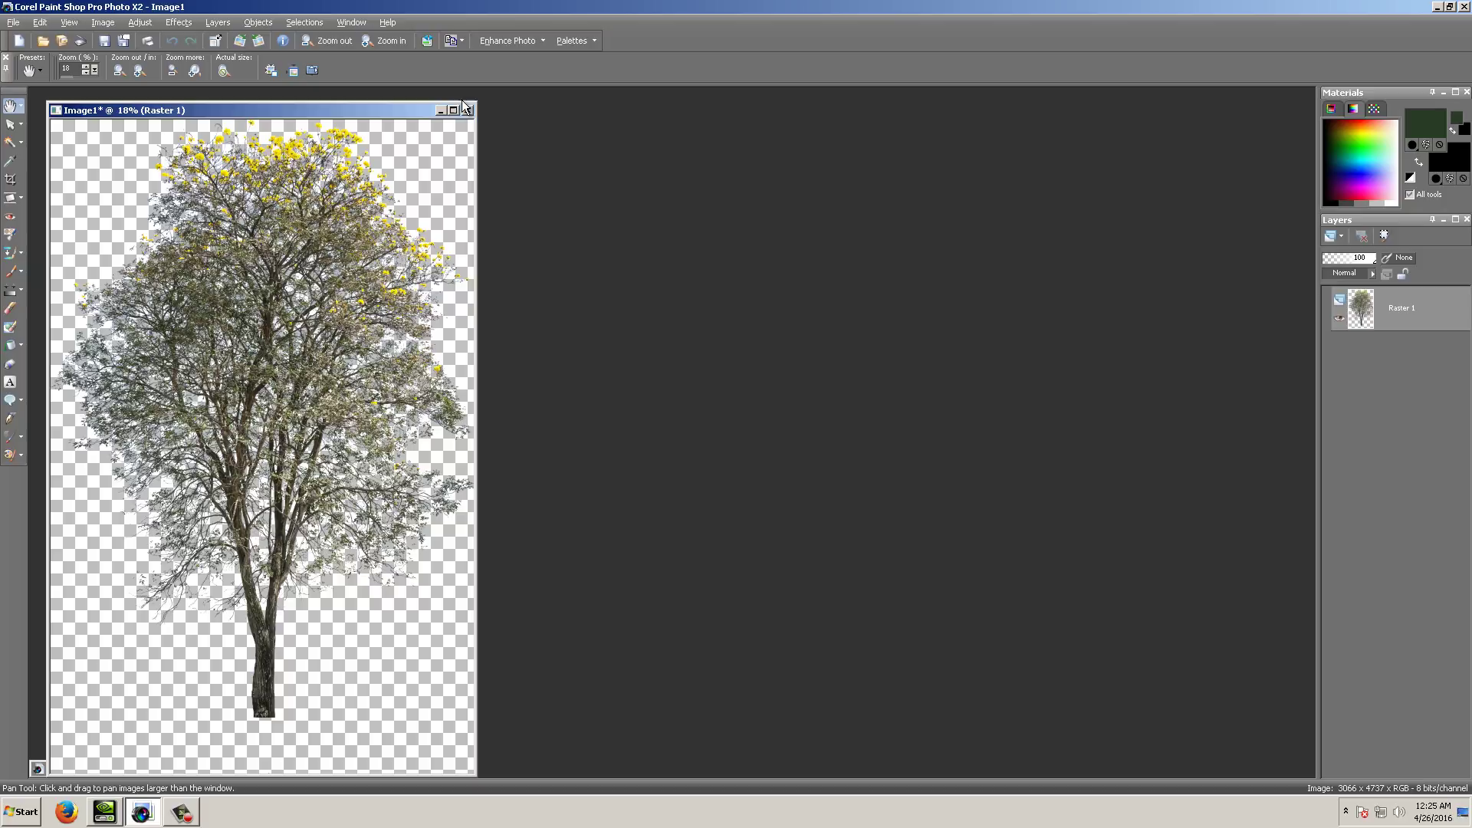
left_click(453, 110)
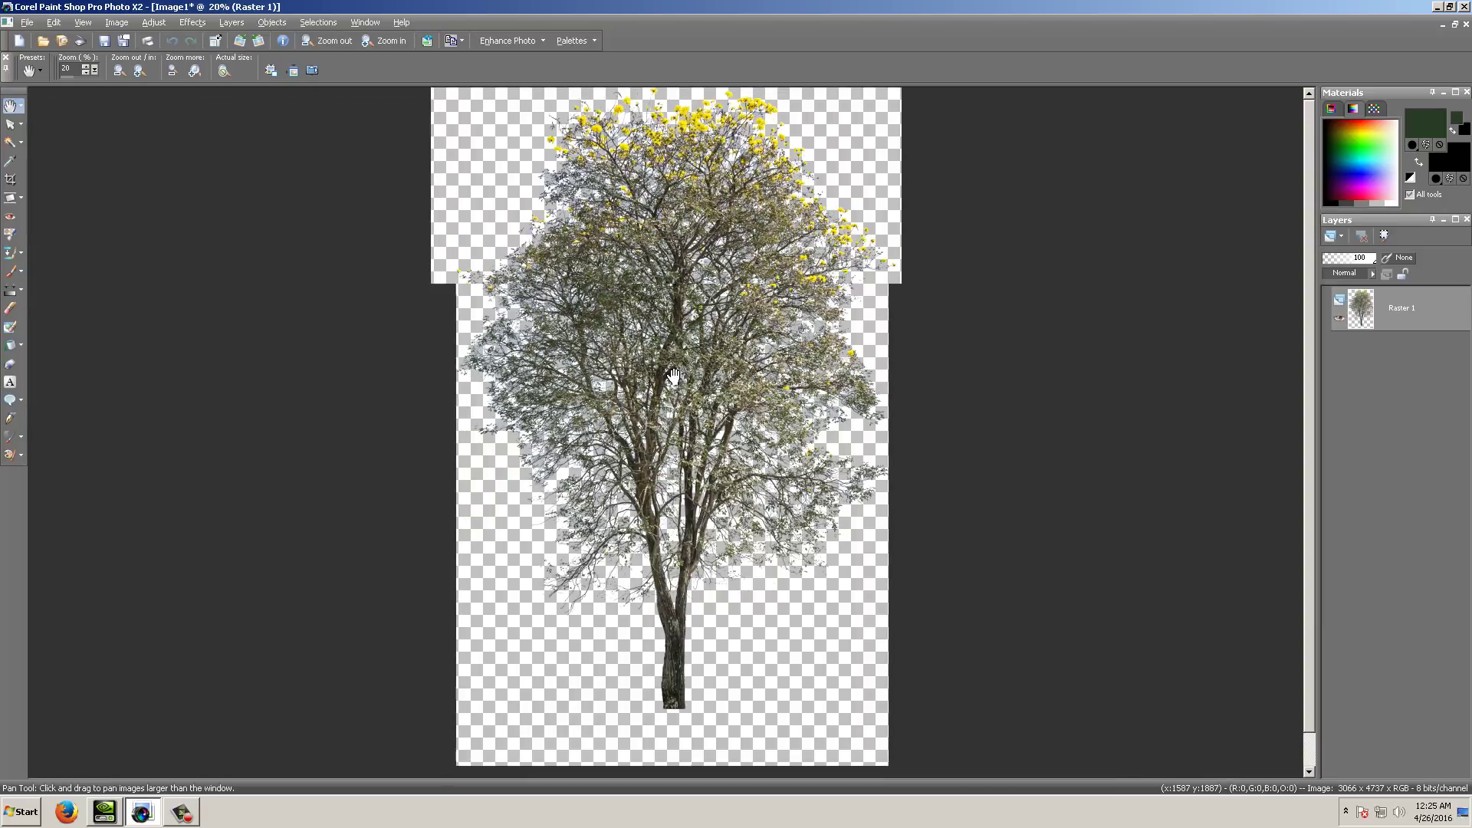
scroll(663, 388, "up", 1)
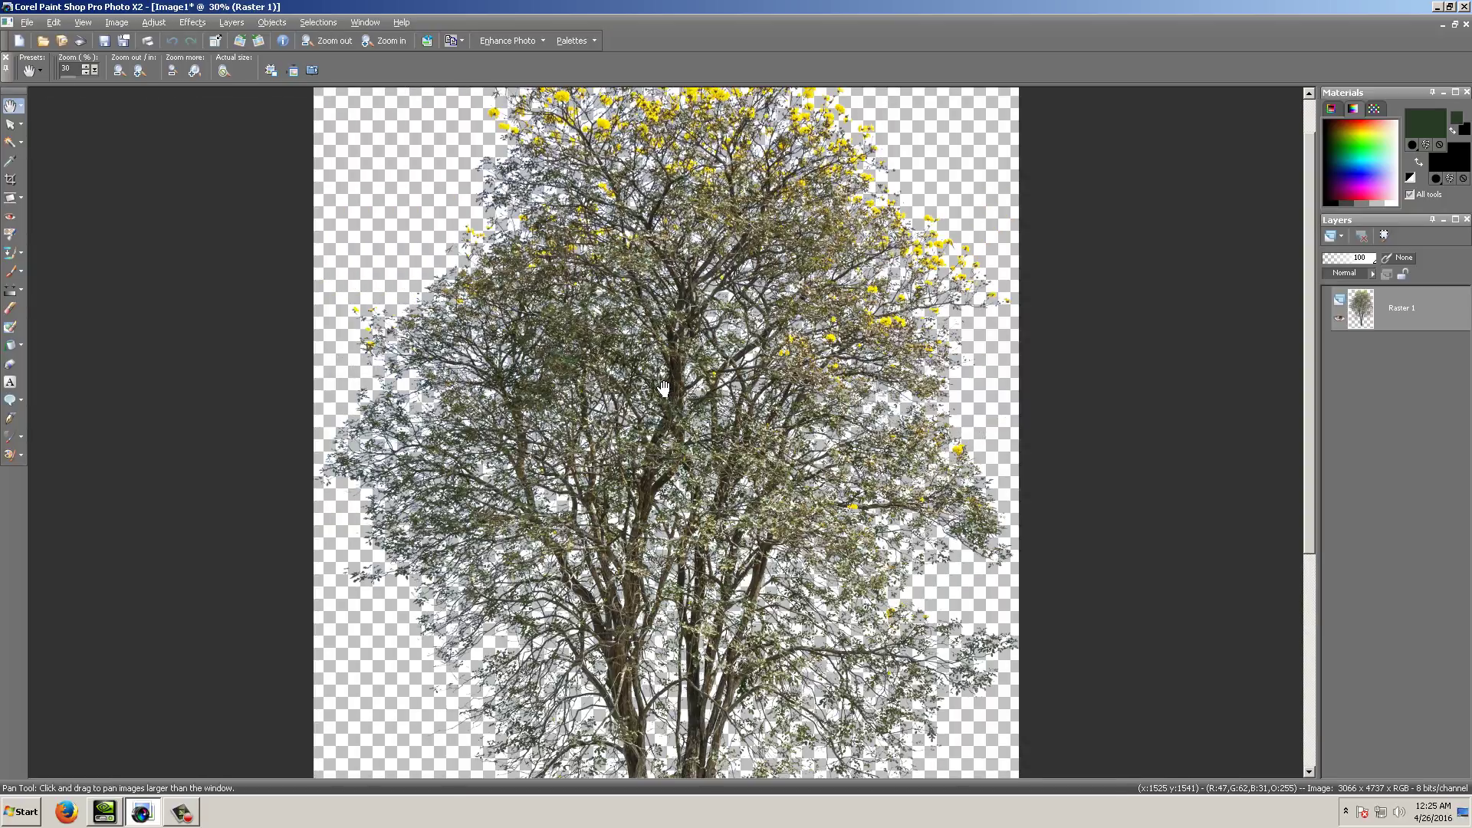
scroll(663, 387, "up", 3)
scroll(778, 397, "down", 4)
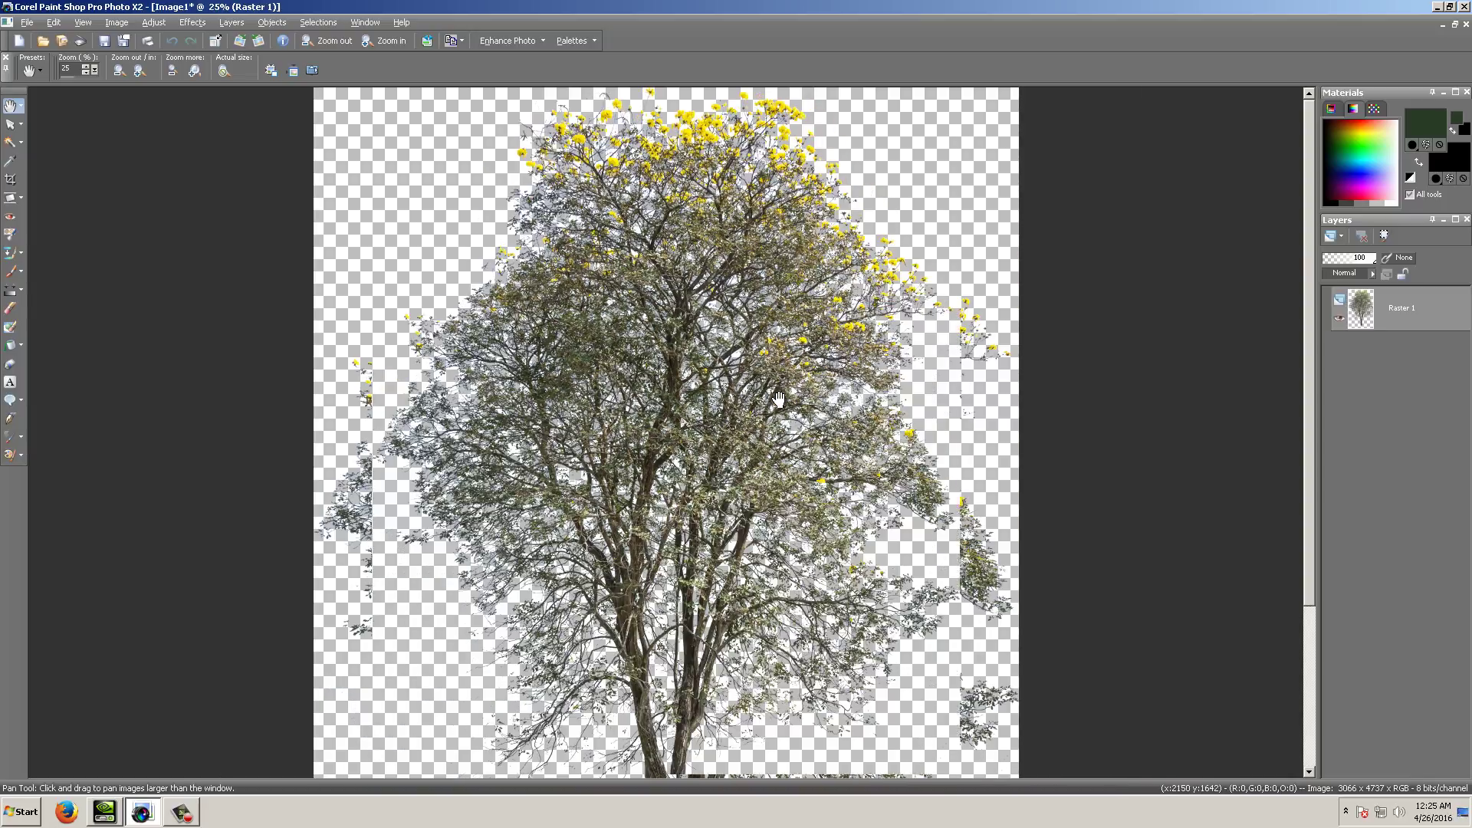
scroll(778, 397, "down", 1)
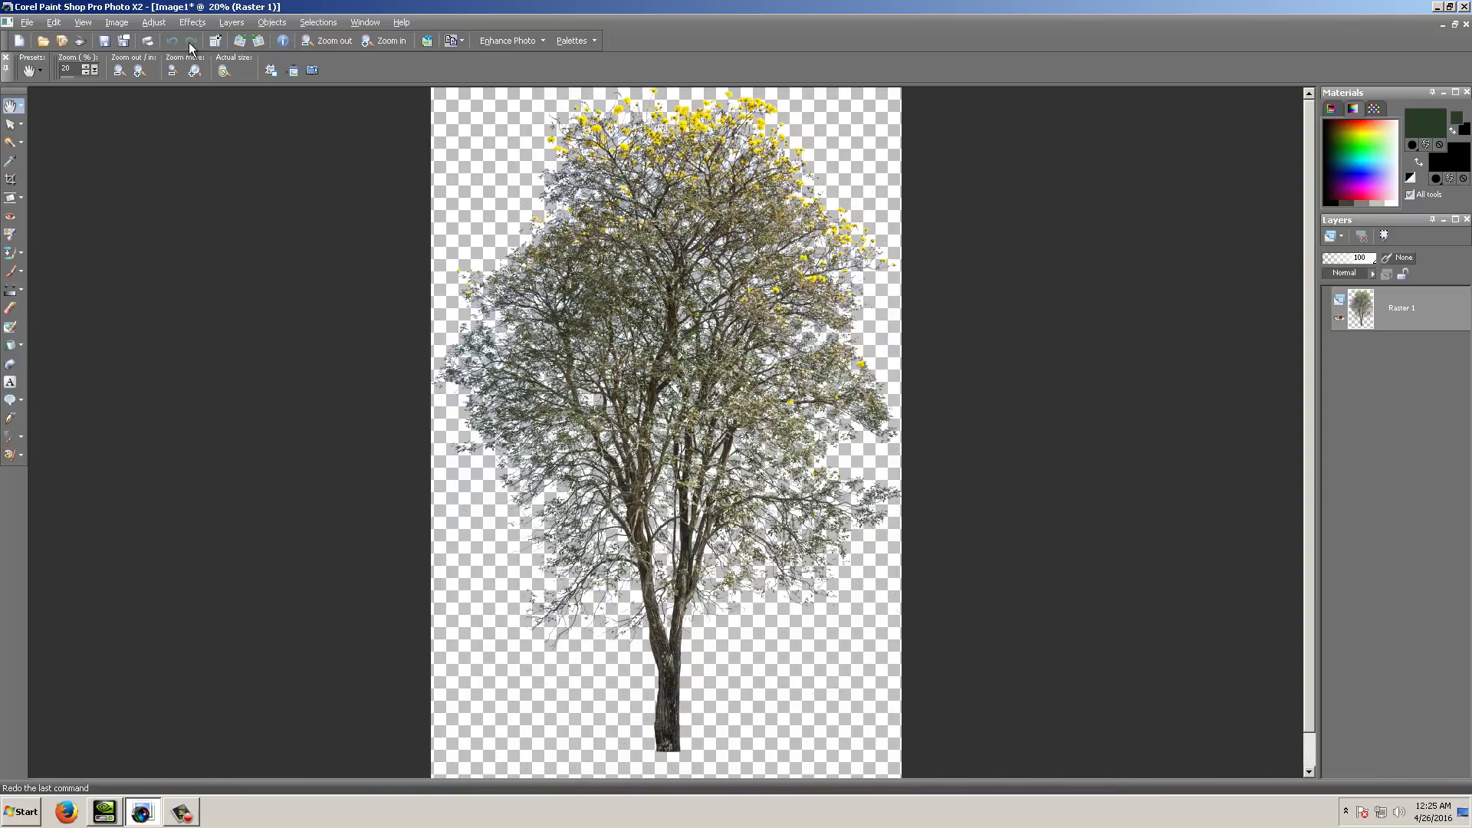
Apply Brightness/Contrast with brightness 255 and contrast 100 to turn the tree white.
left_click(152, 22)
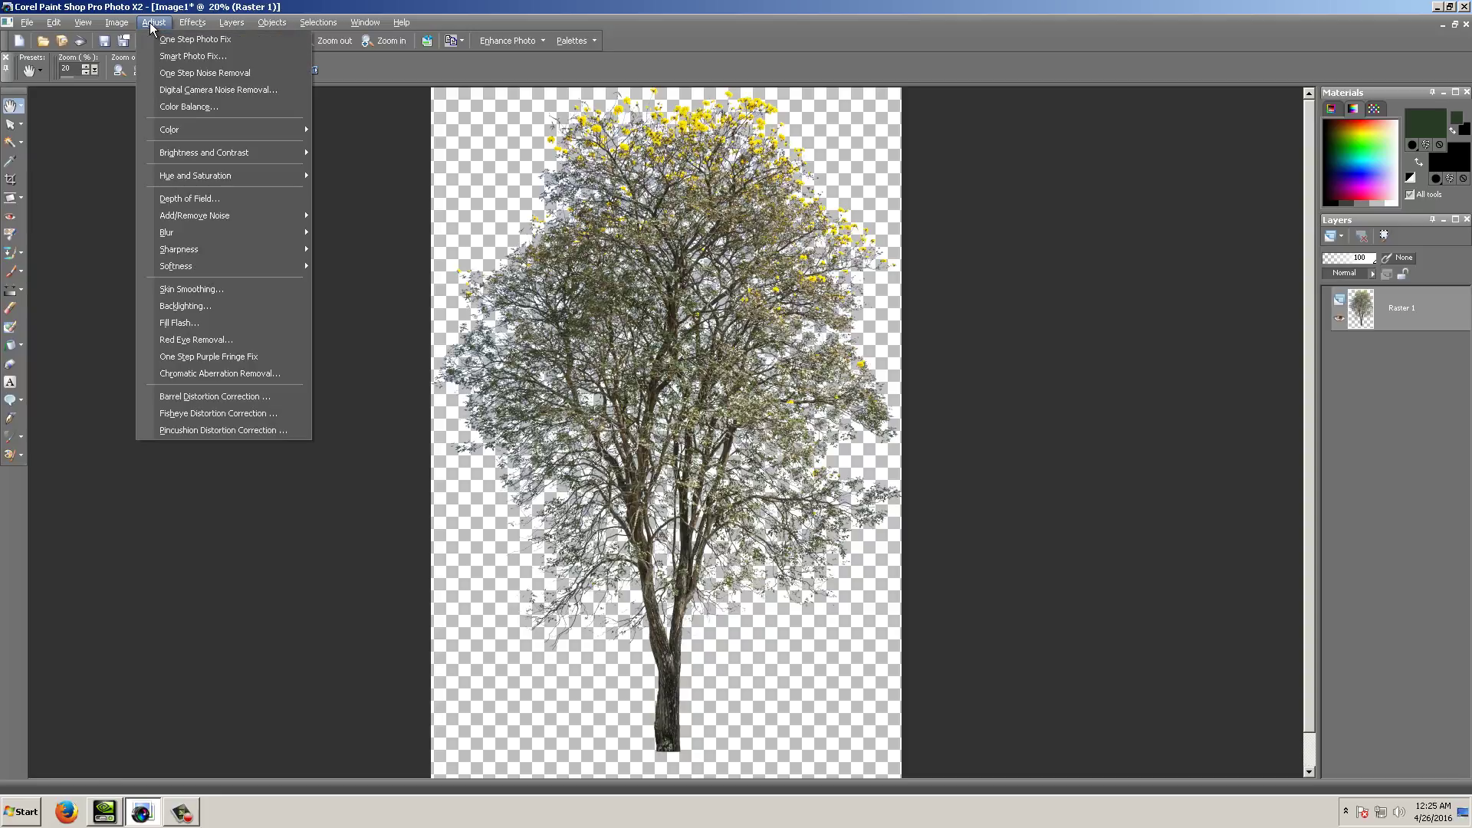
mouse_move(291, 157)
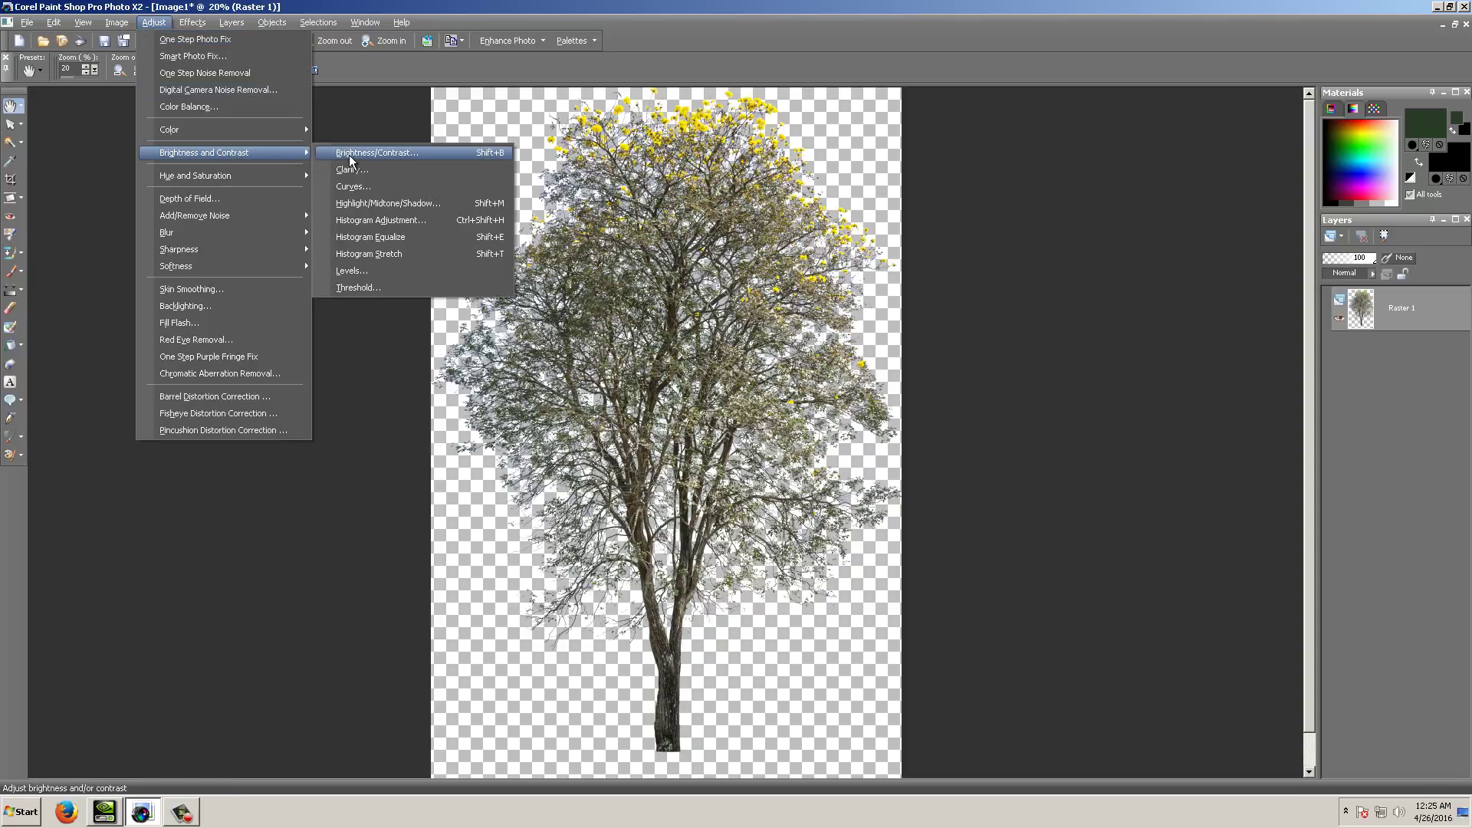
left_click(415, 155)
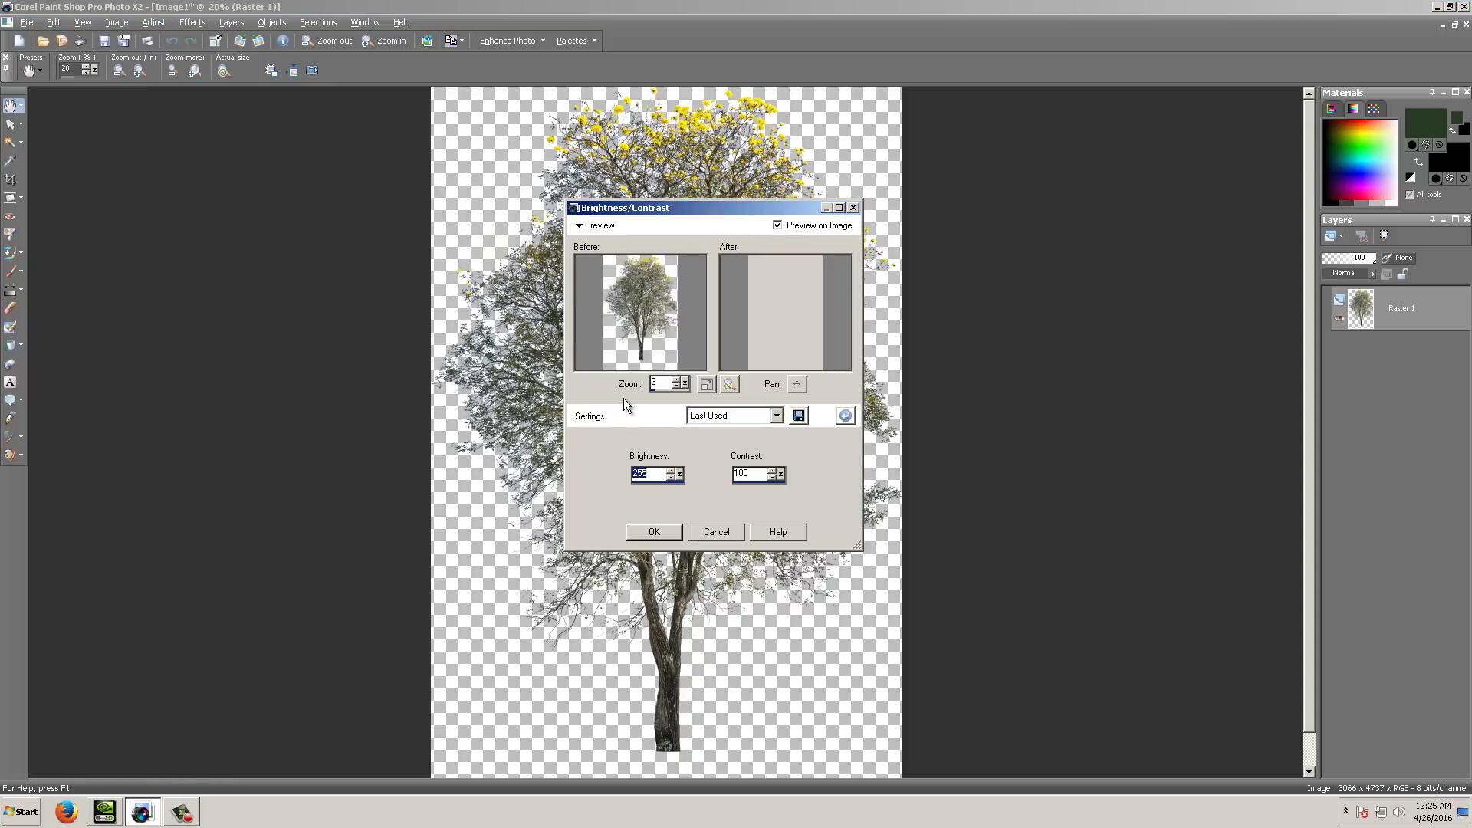
left_click_drag(705, 213, 1016, 202)
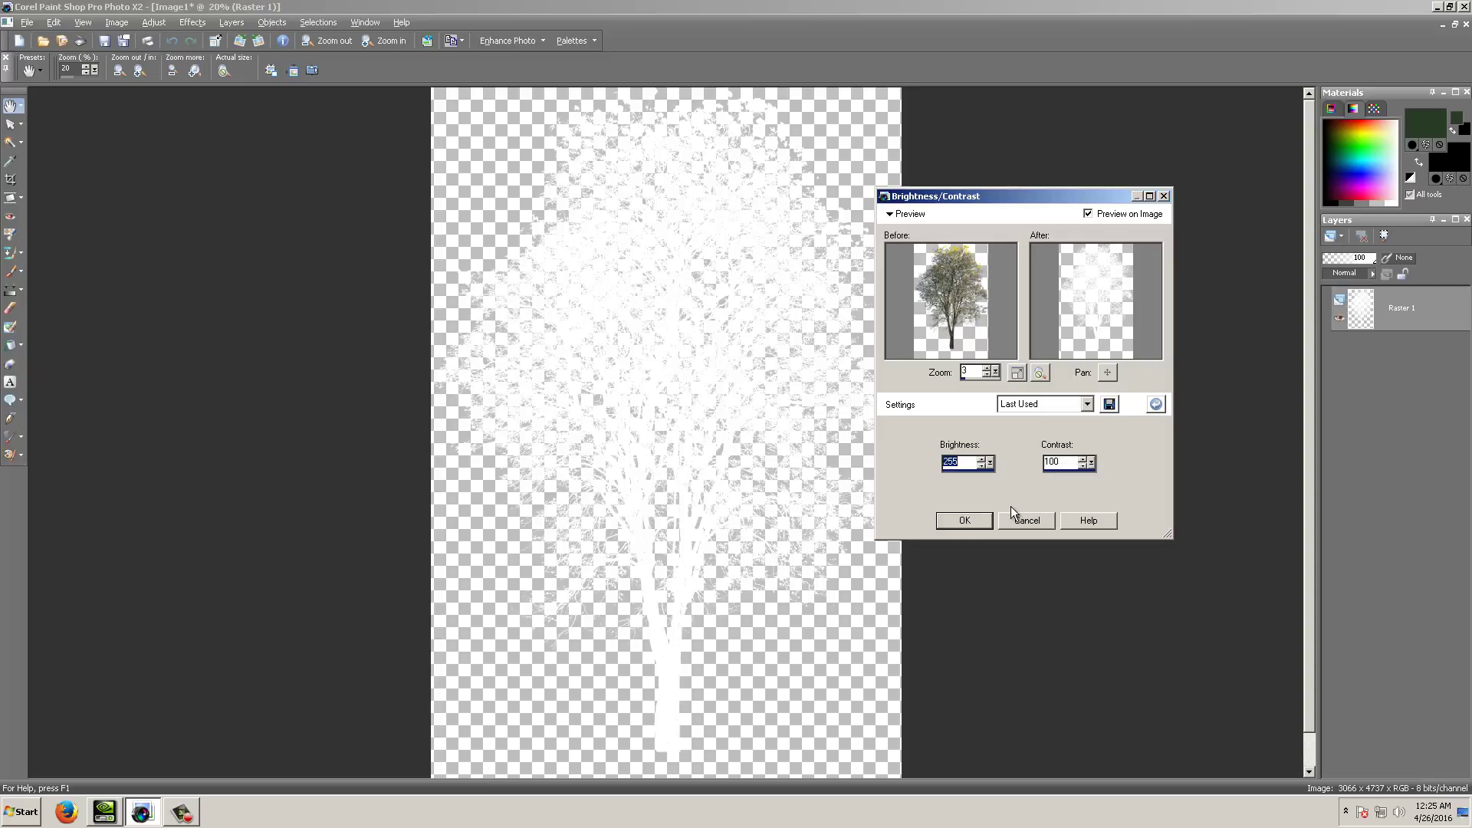
left_click(965, 520)
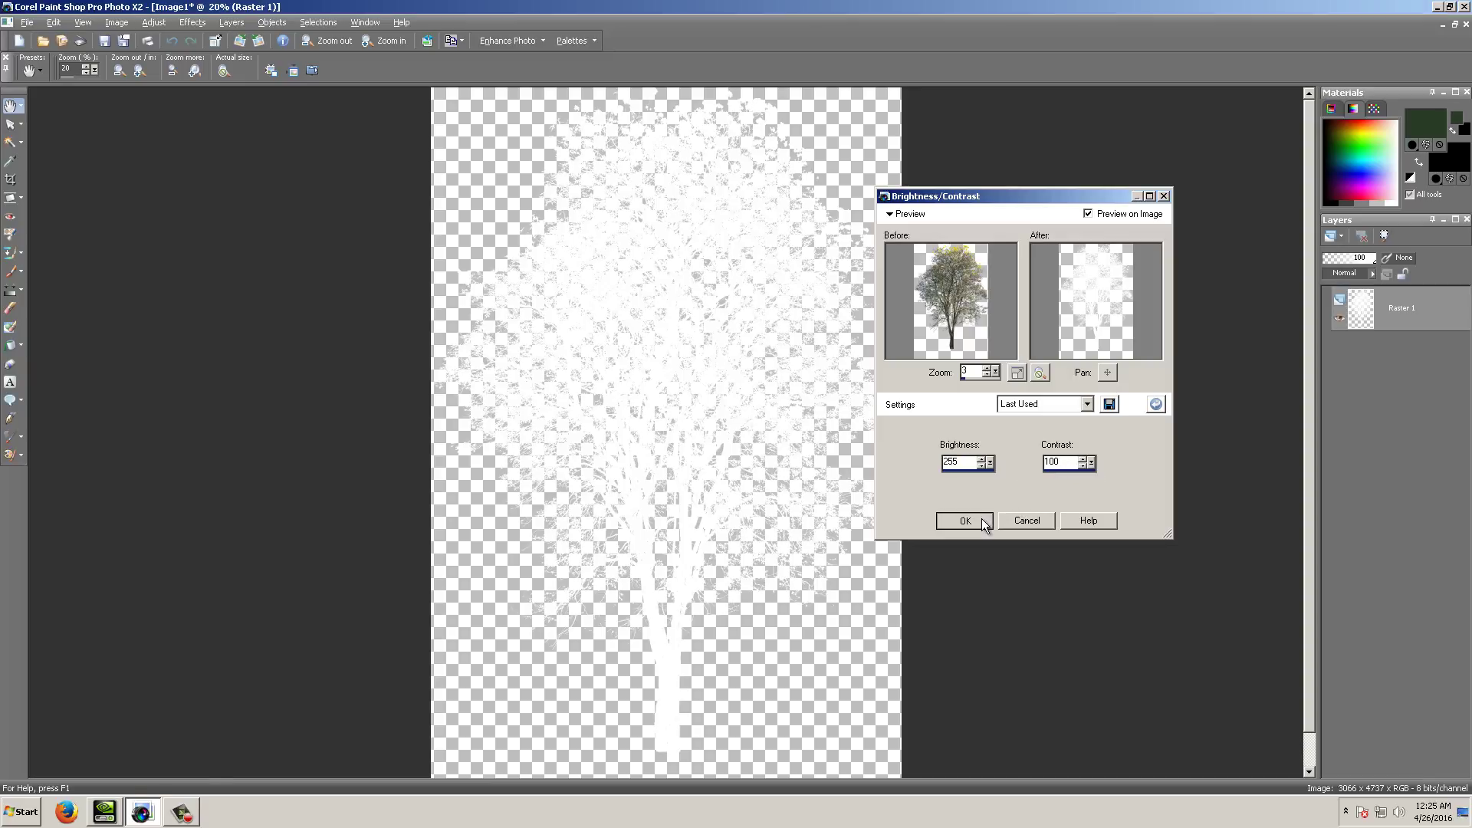
Add a new Raster 2 layer and drag Raster 1 above it in the Layers palette.
left_click(1329, 236)
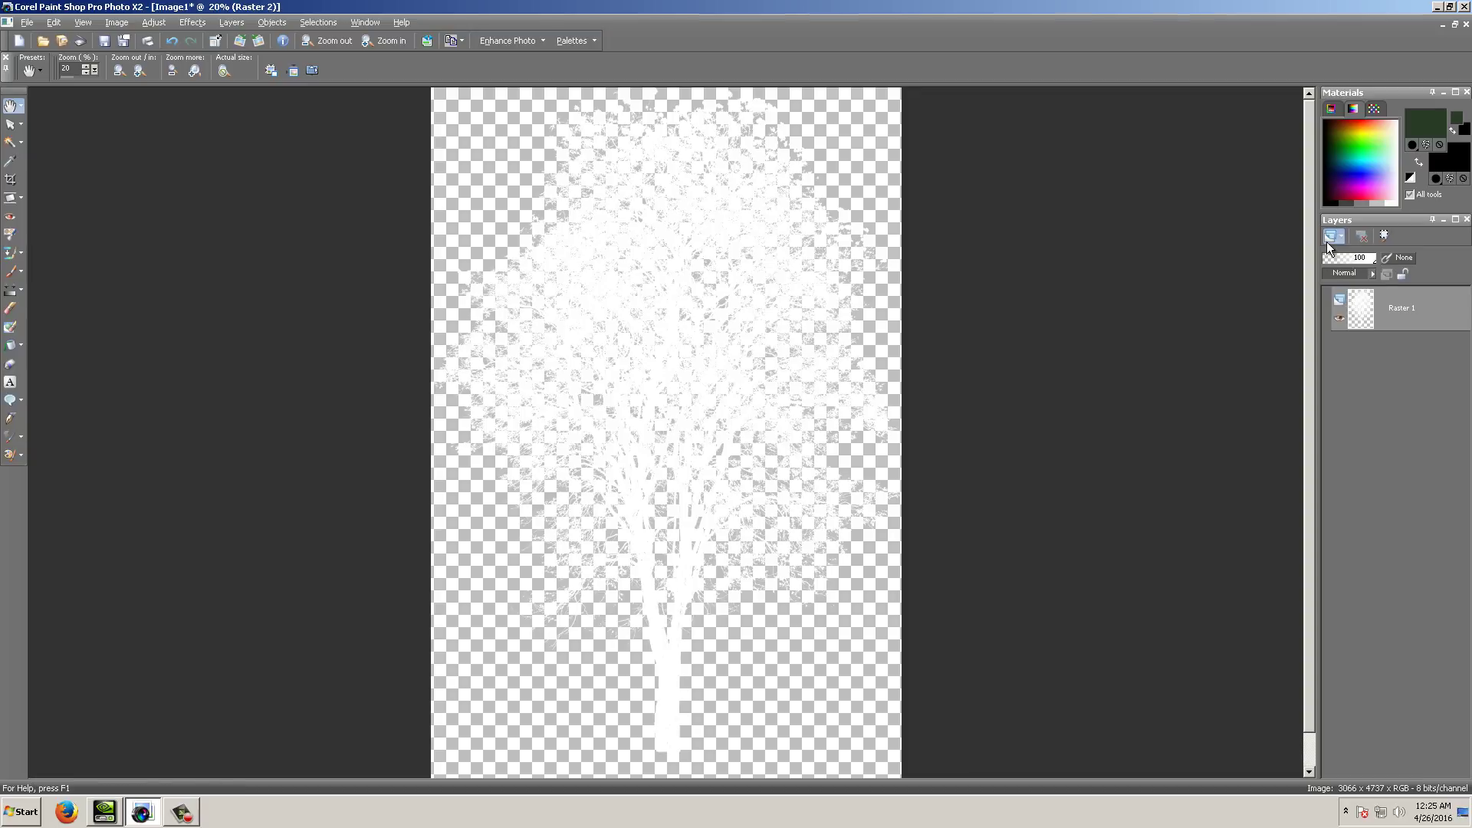
left_click(385, 361)
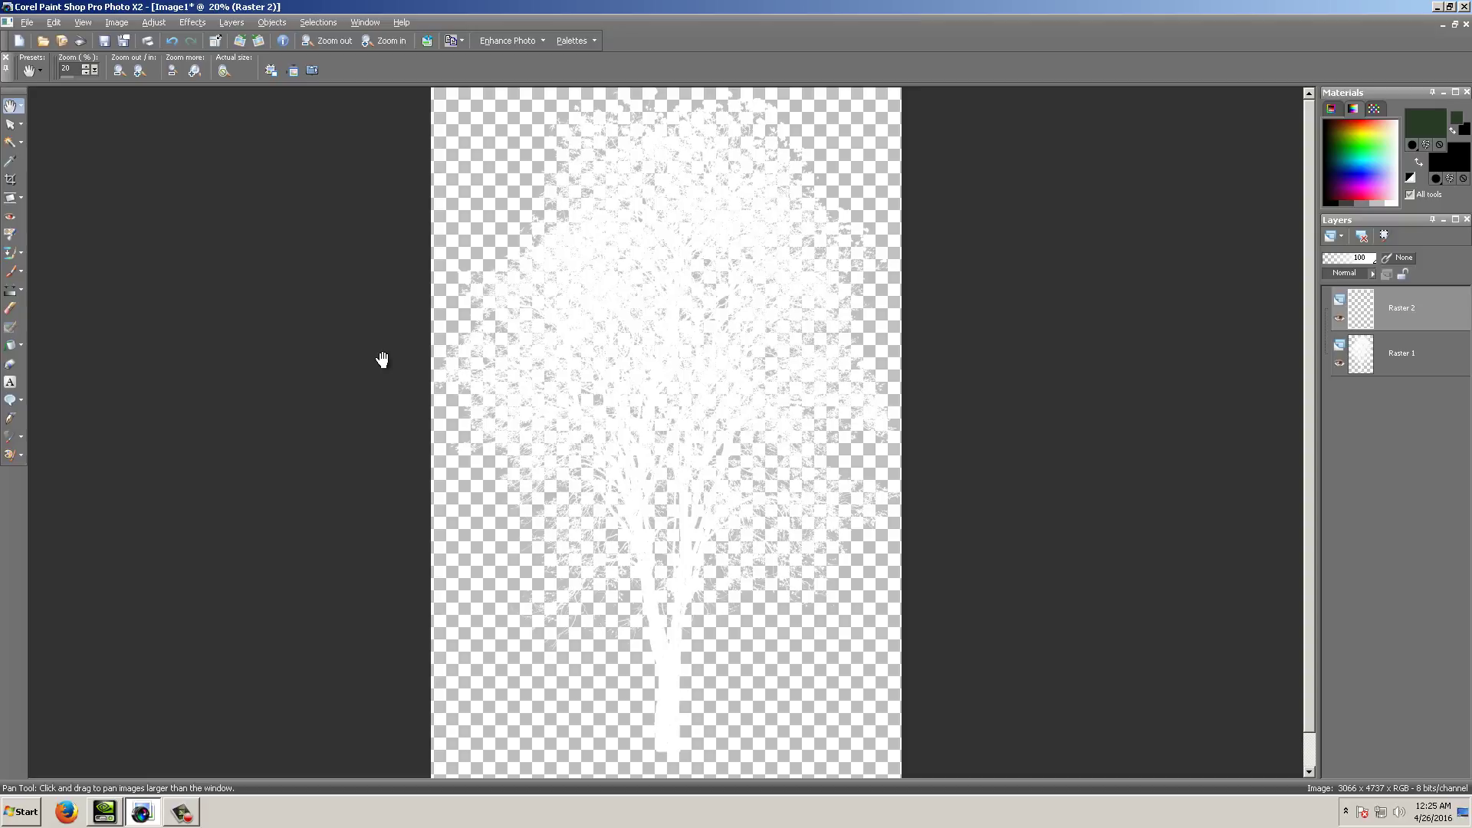
left_click(19, 347)
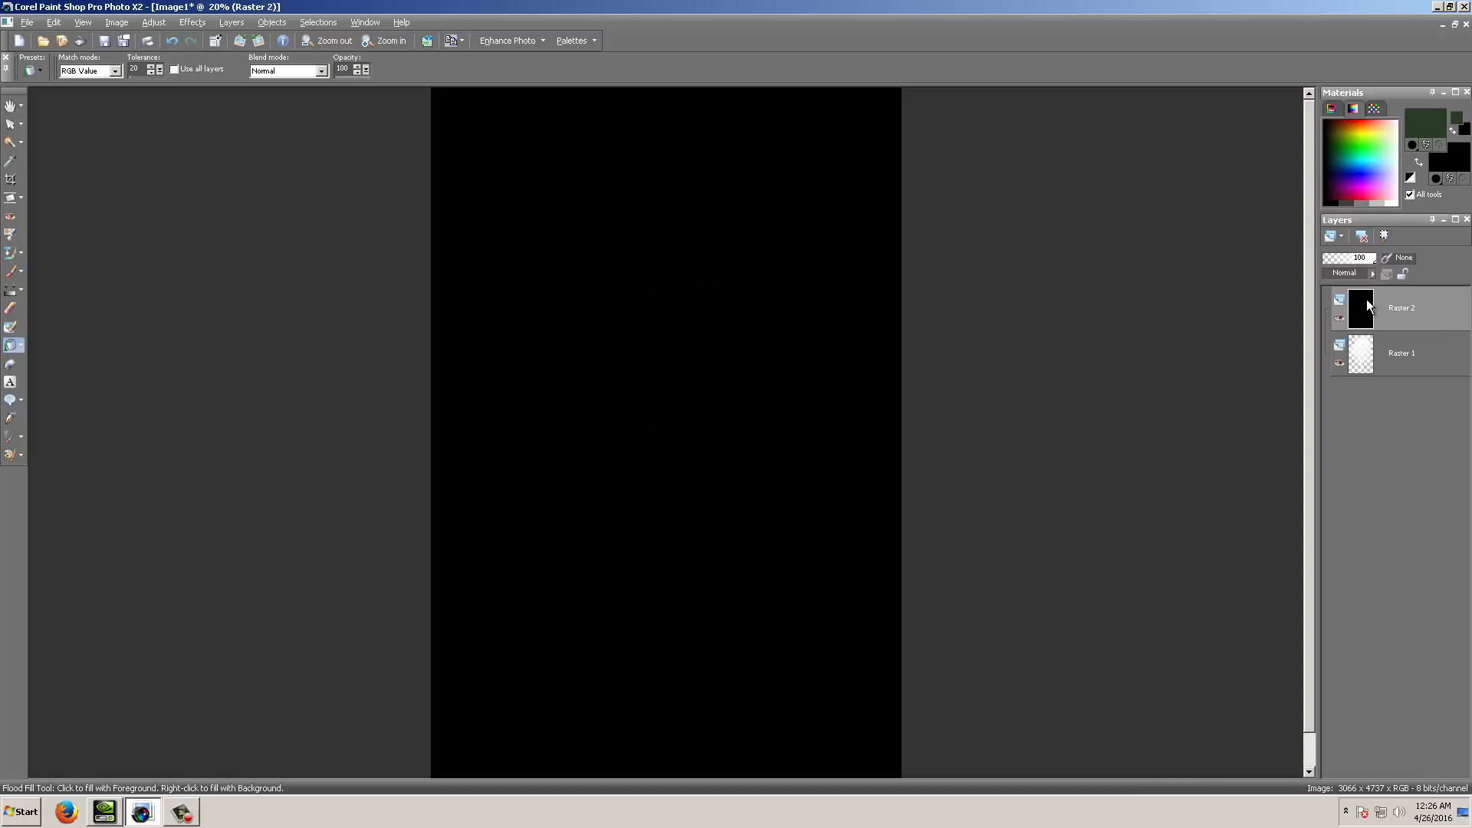
left_click_drag(1372, 372, 1373, 315)
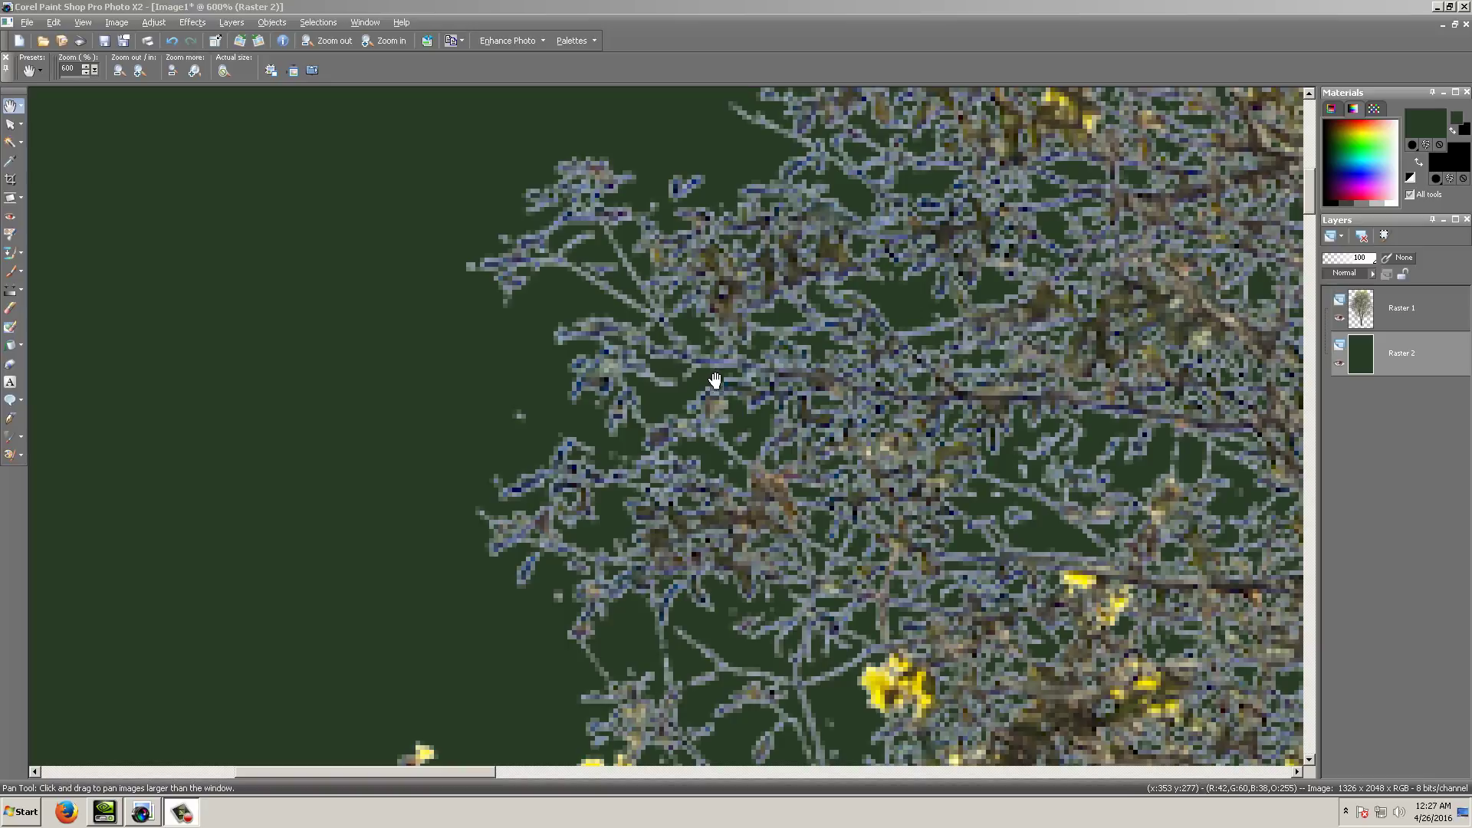
Zoom in and out to inspect the tree's grey fringe against the dark green layer.
scroll(683, 394, "down", 2)
scroll(684, 391, "down", 1)
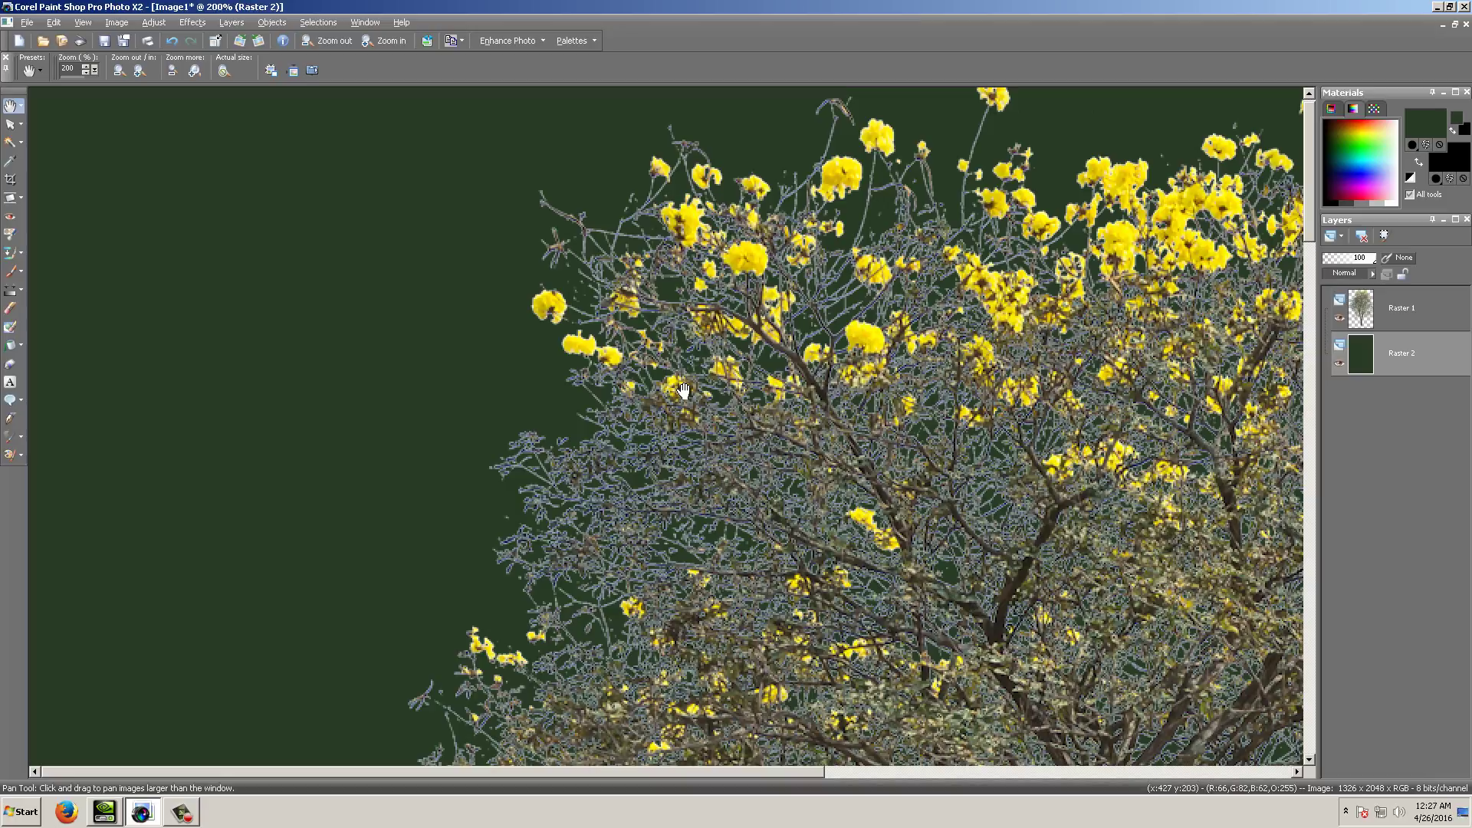
scroll(683, 391, "down", 2)
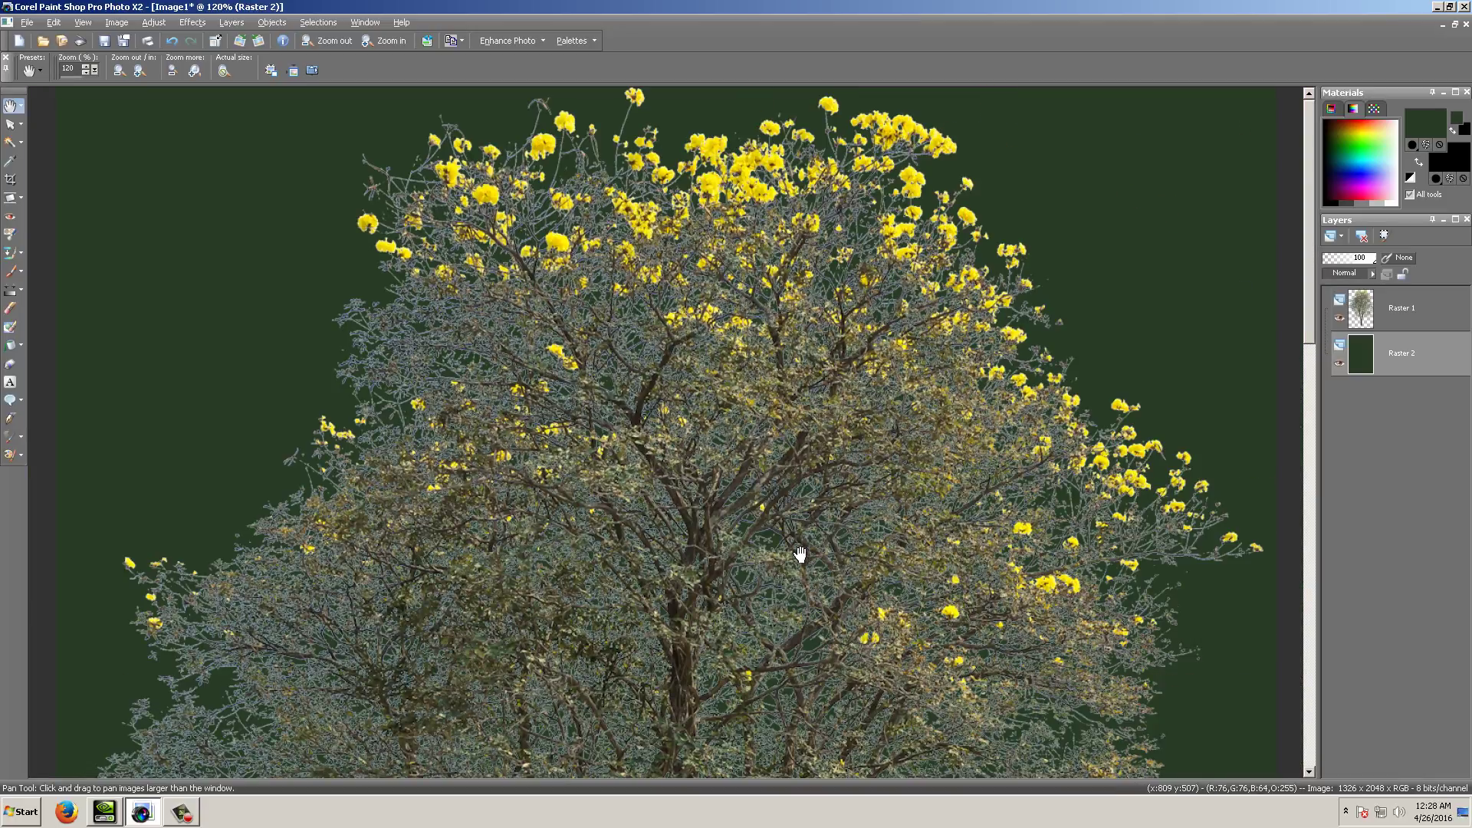
scroll(736, 506, "down", 2)
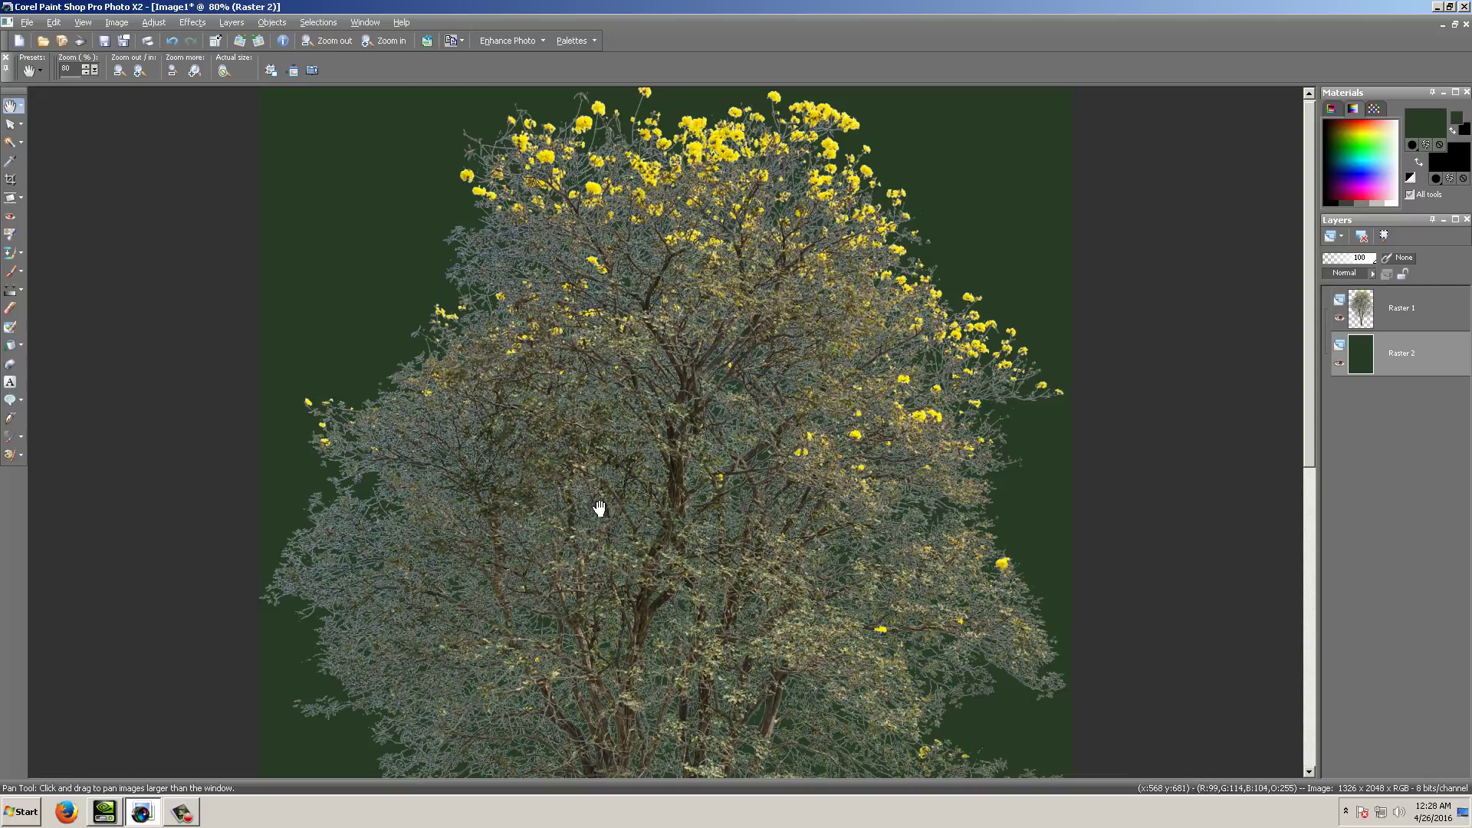
scroll(598, 509, "up", 2)
scroll(534, 479, "up", 3)
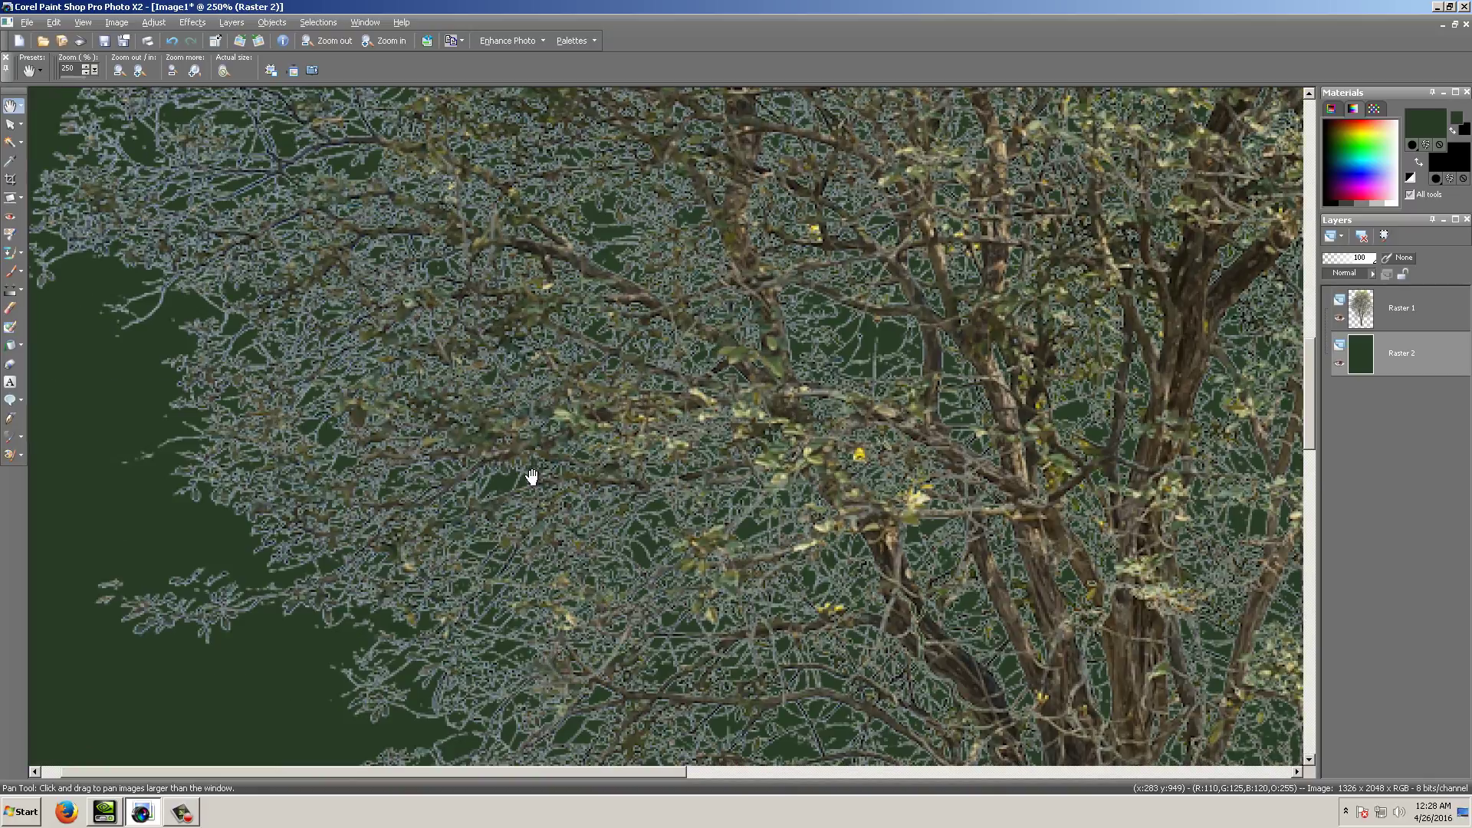
scroll(544, 428, "up", 4)
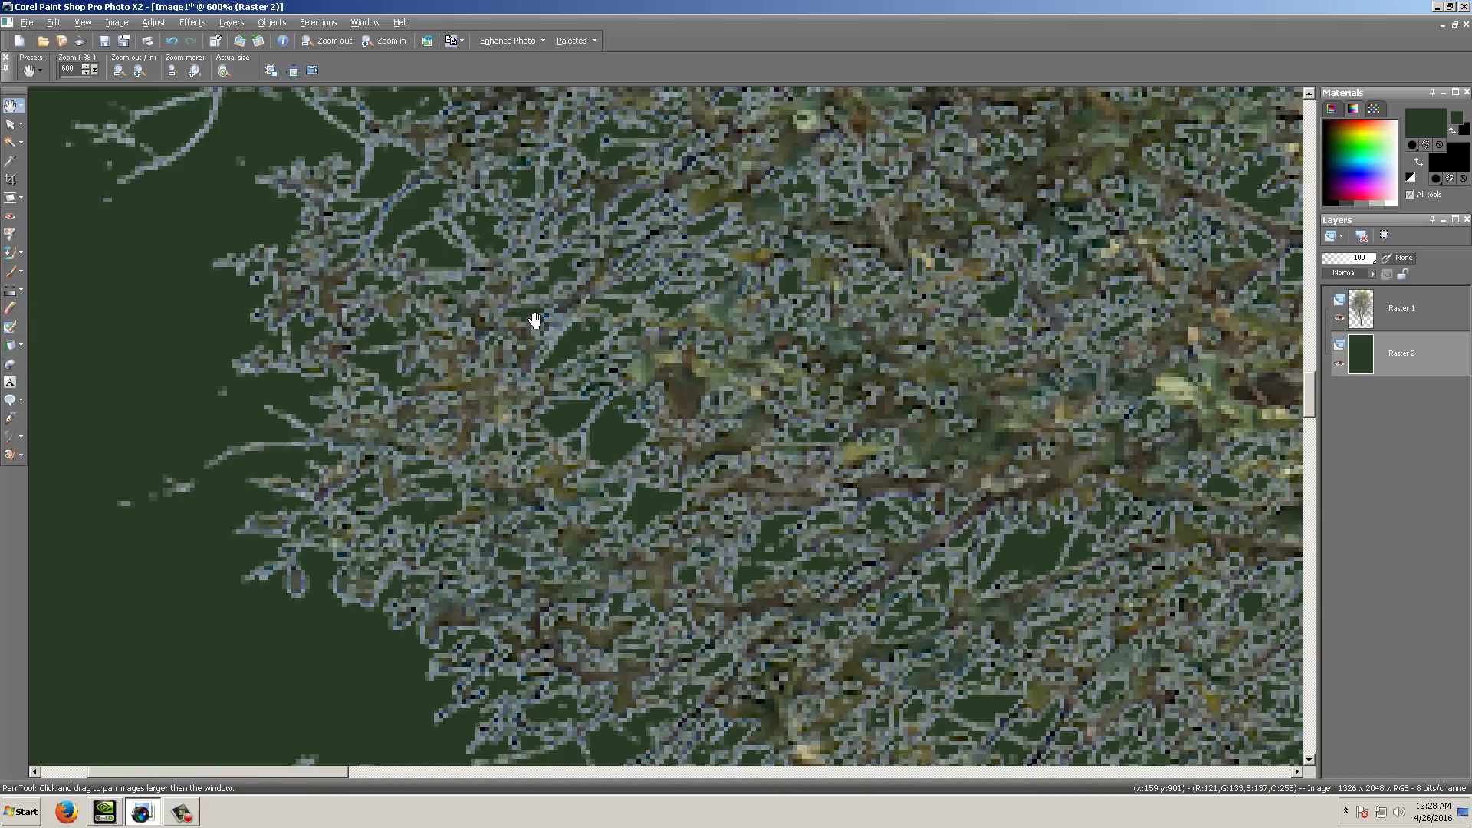
scroll(536, 320, "down", 1)
scroll(524, 323, "down", 1)
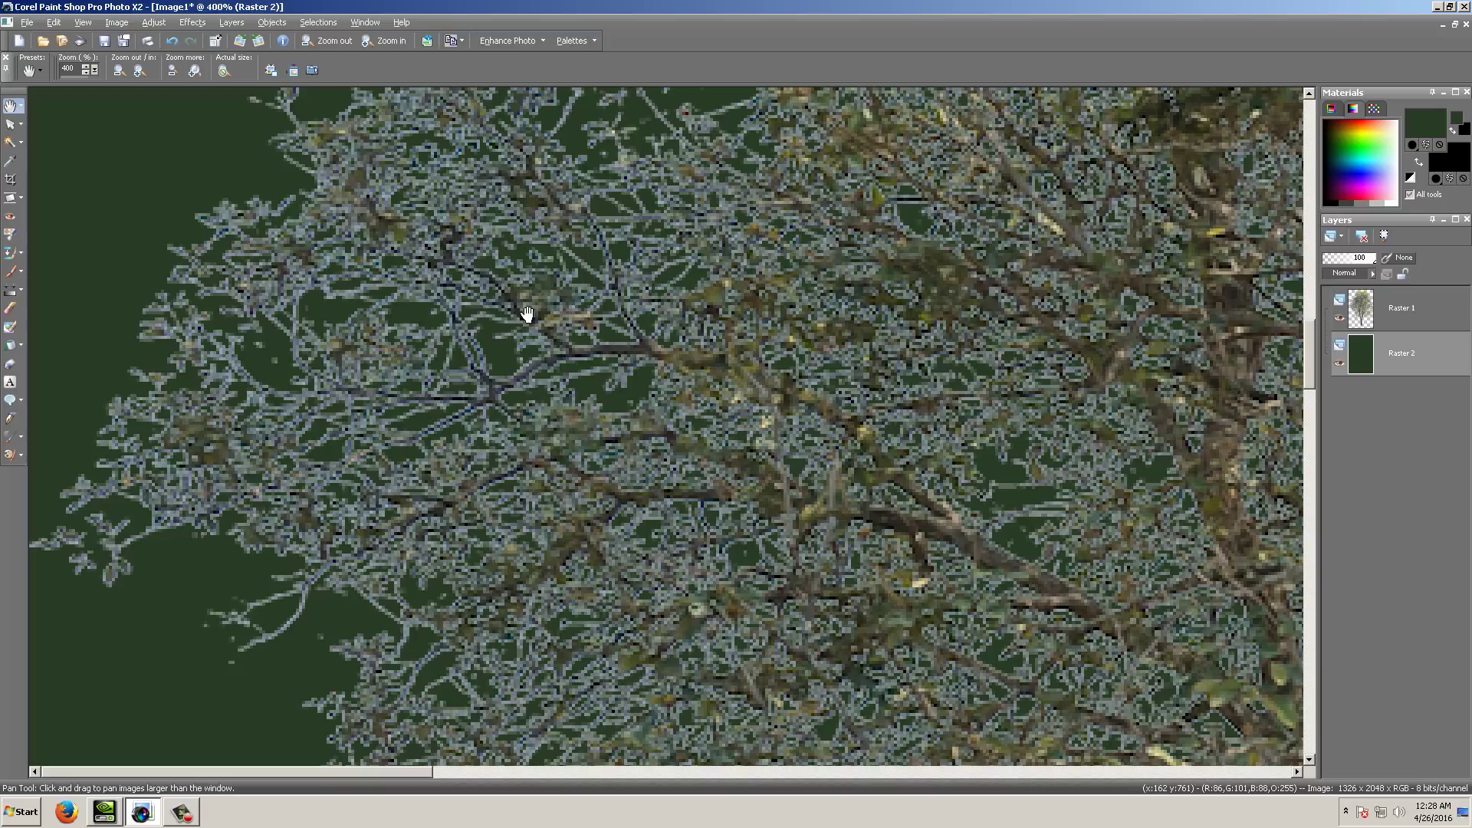
scroll(535, 322, "down", 2)
scroll(460, 332, "up", 1)
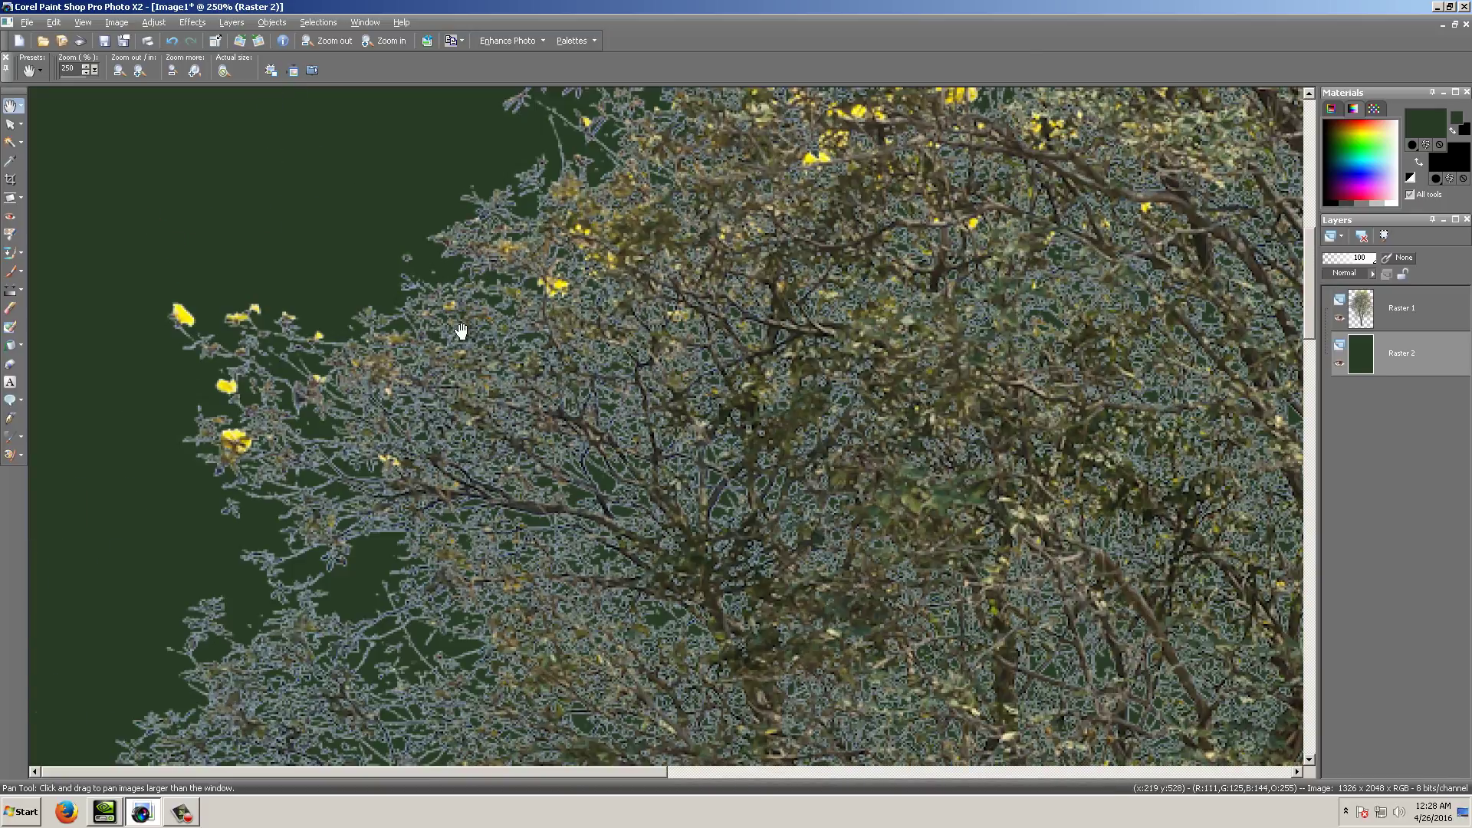
scroll(571, 403, "up", 3)
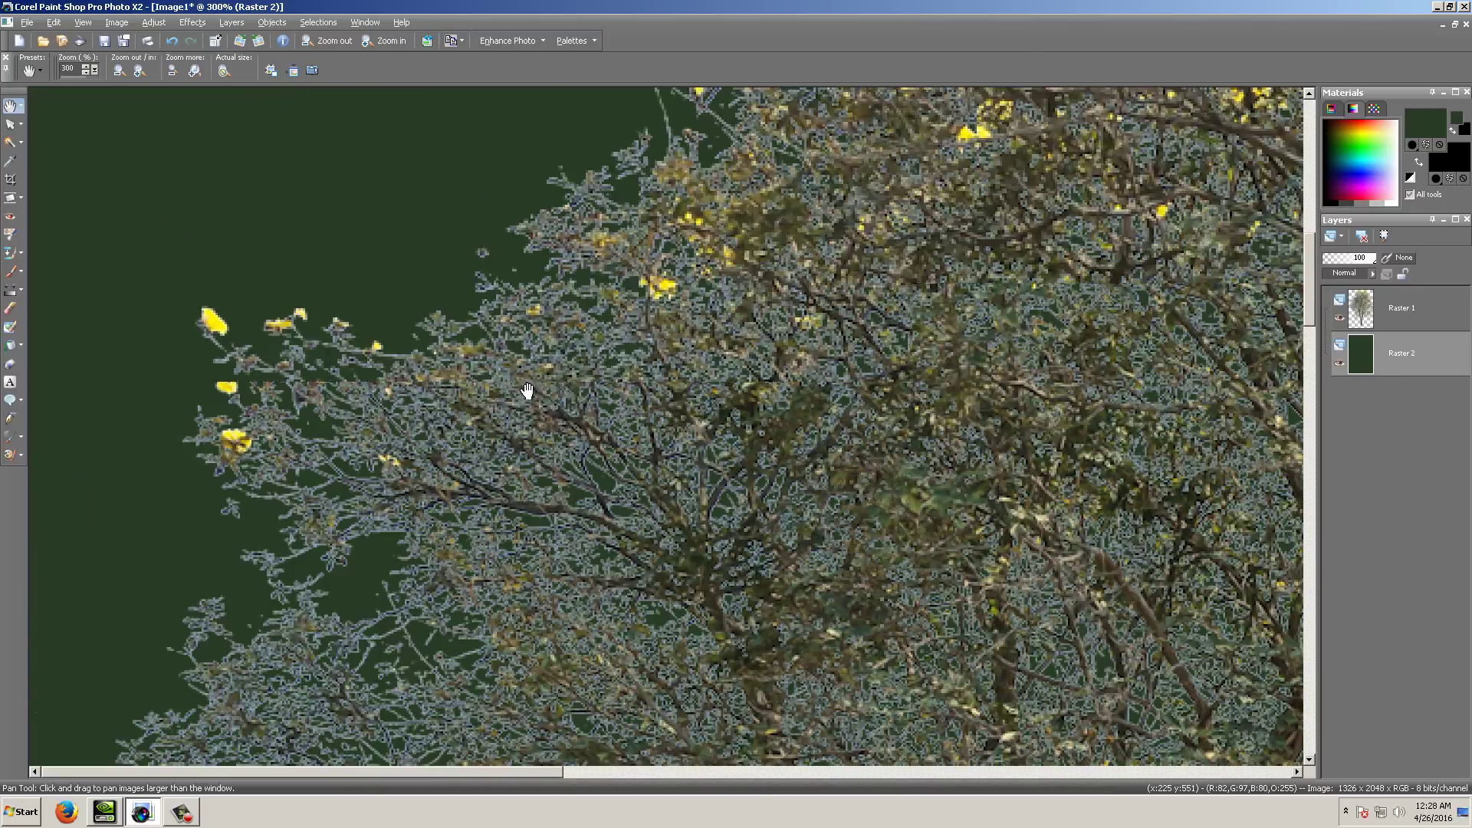
scroll(615, 375, "up", 3)
scroll(657, 413, "up", 2)
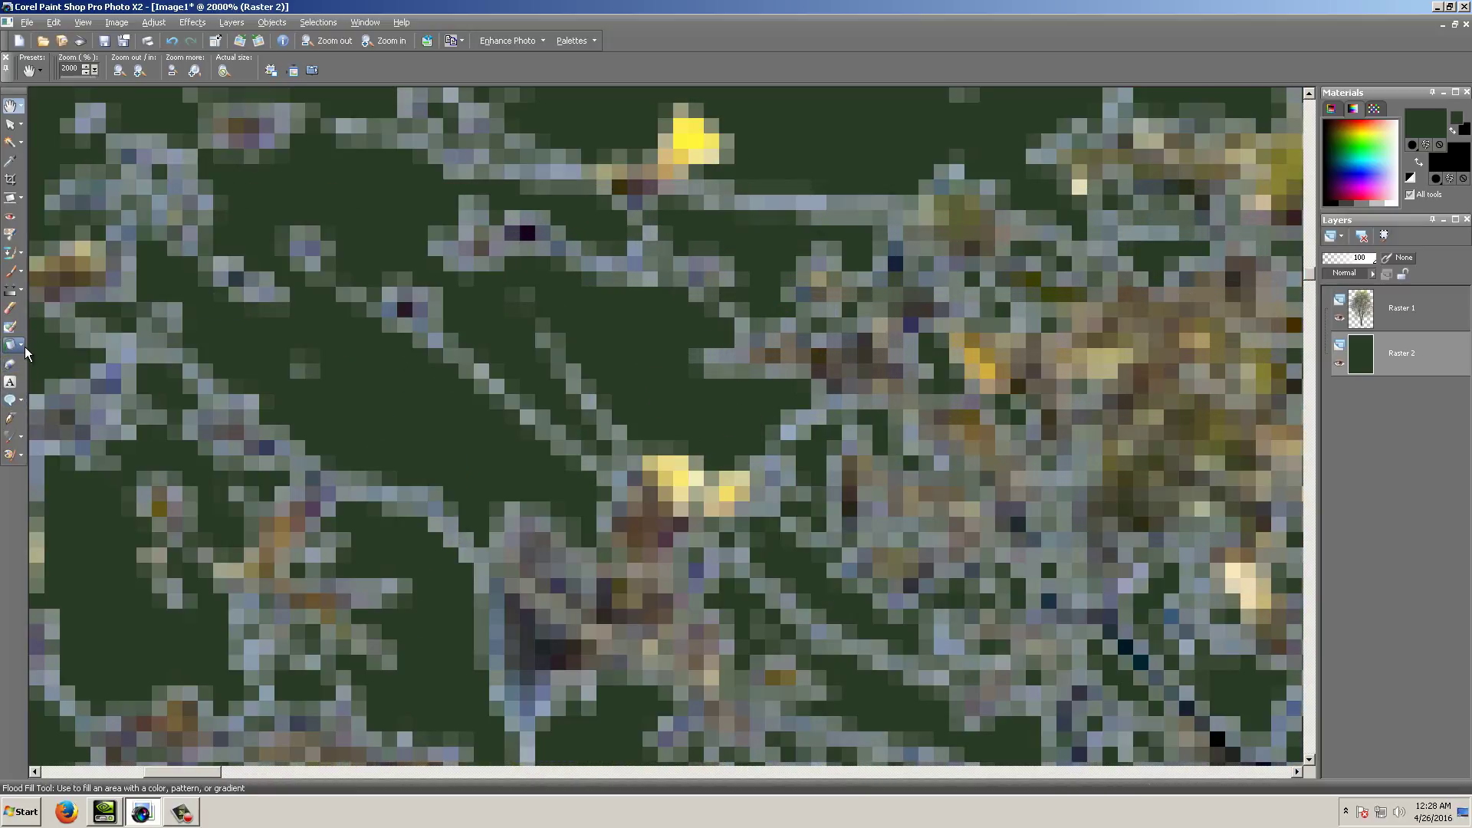
Choose the Color Changer tool and make Raster 1 the active layer.
left_click(23, 347)
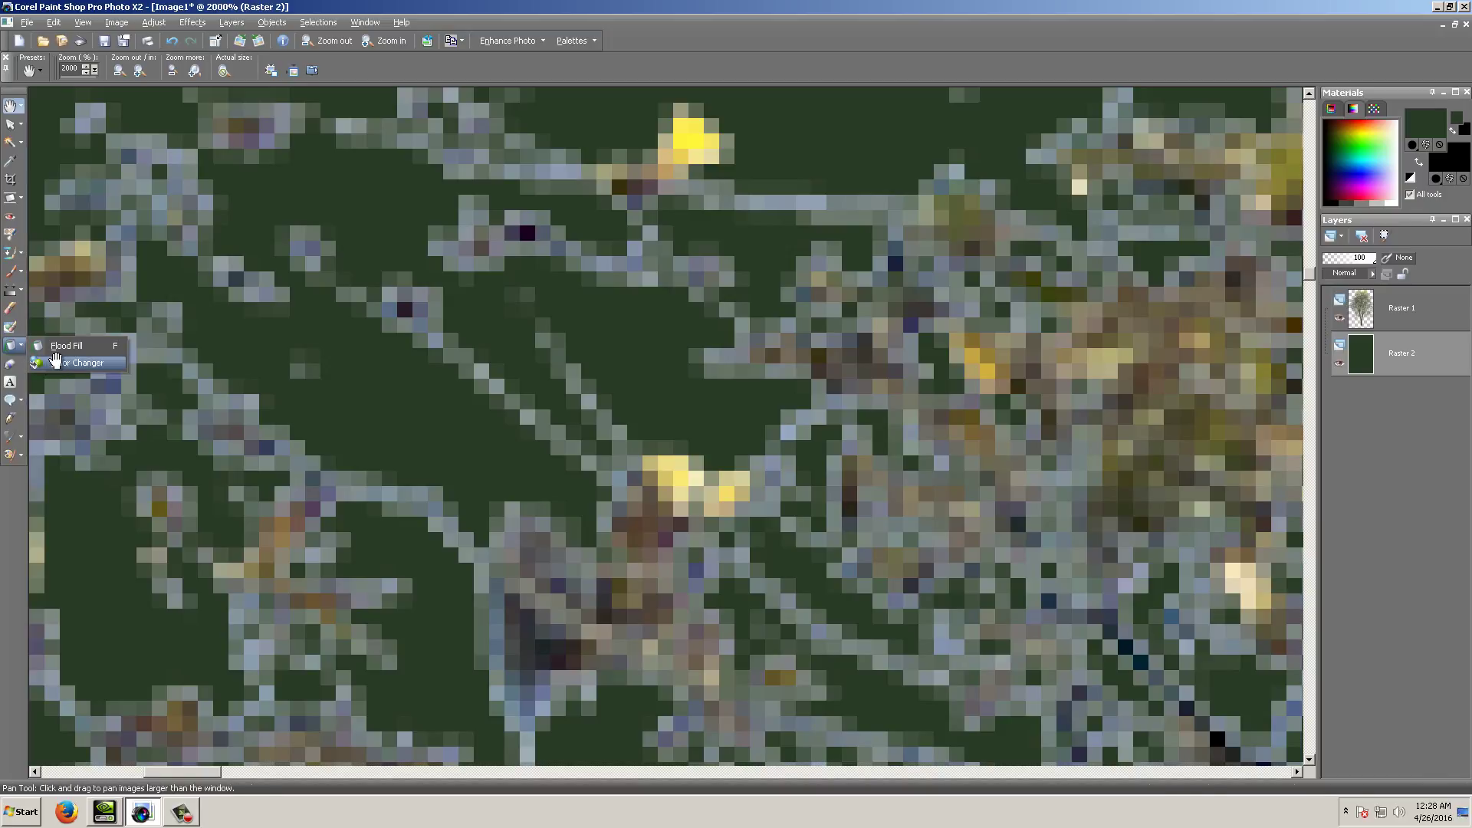
left_click(57, 362)
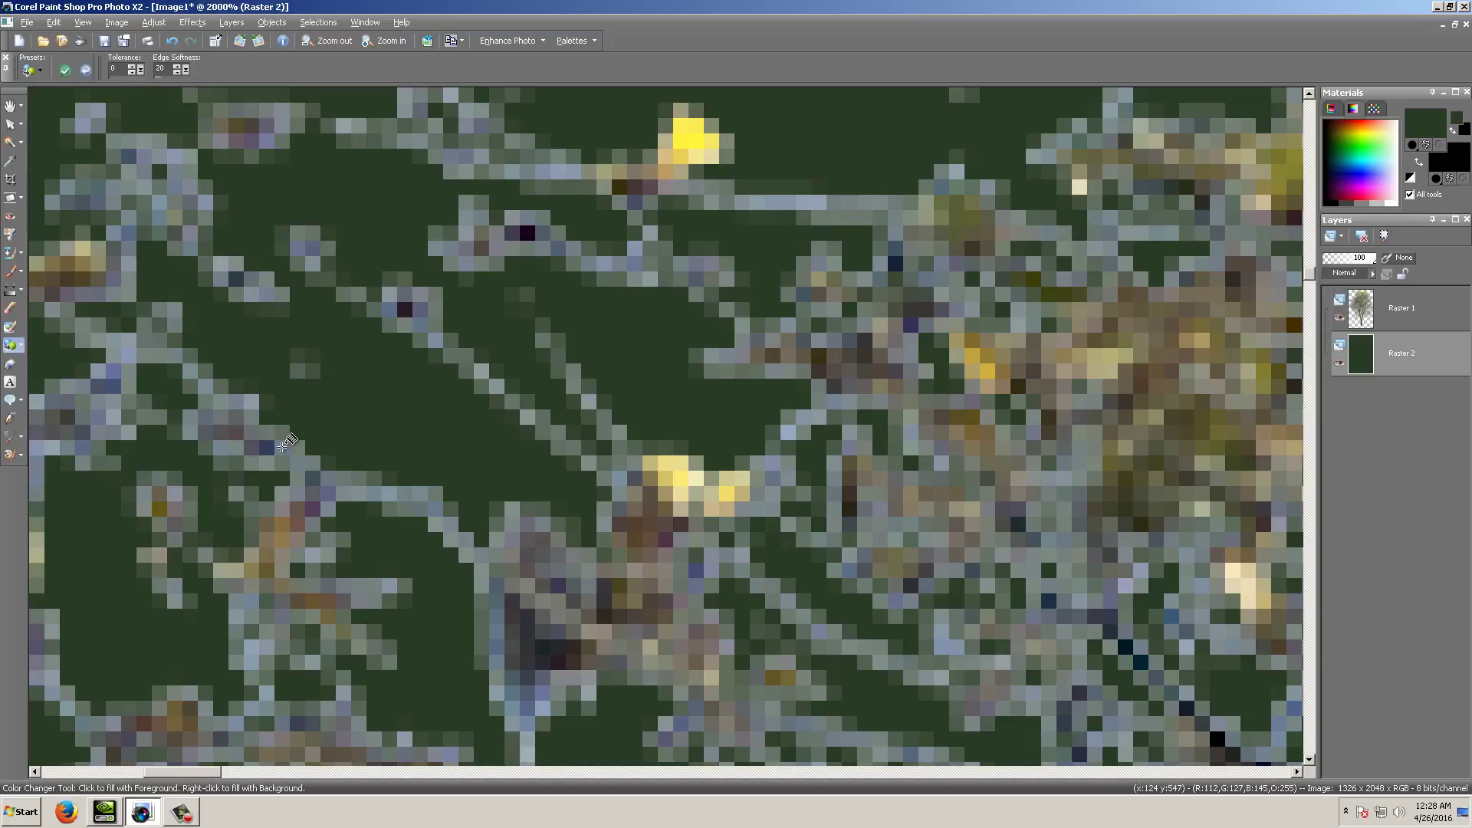
left_click(1364, 310)
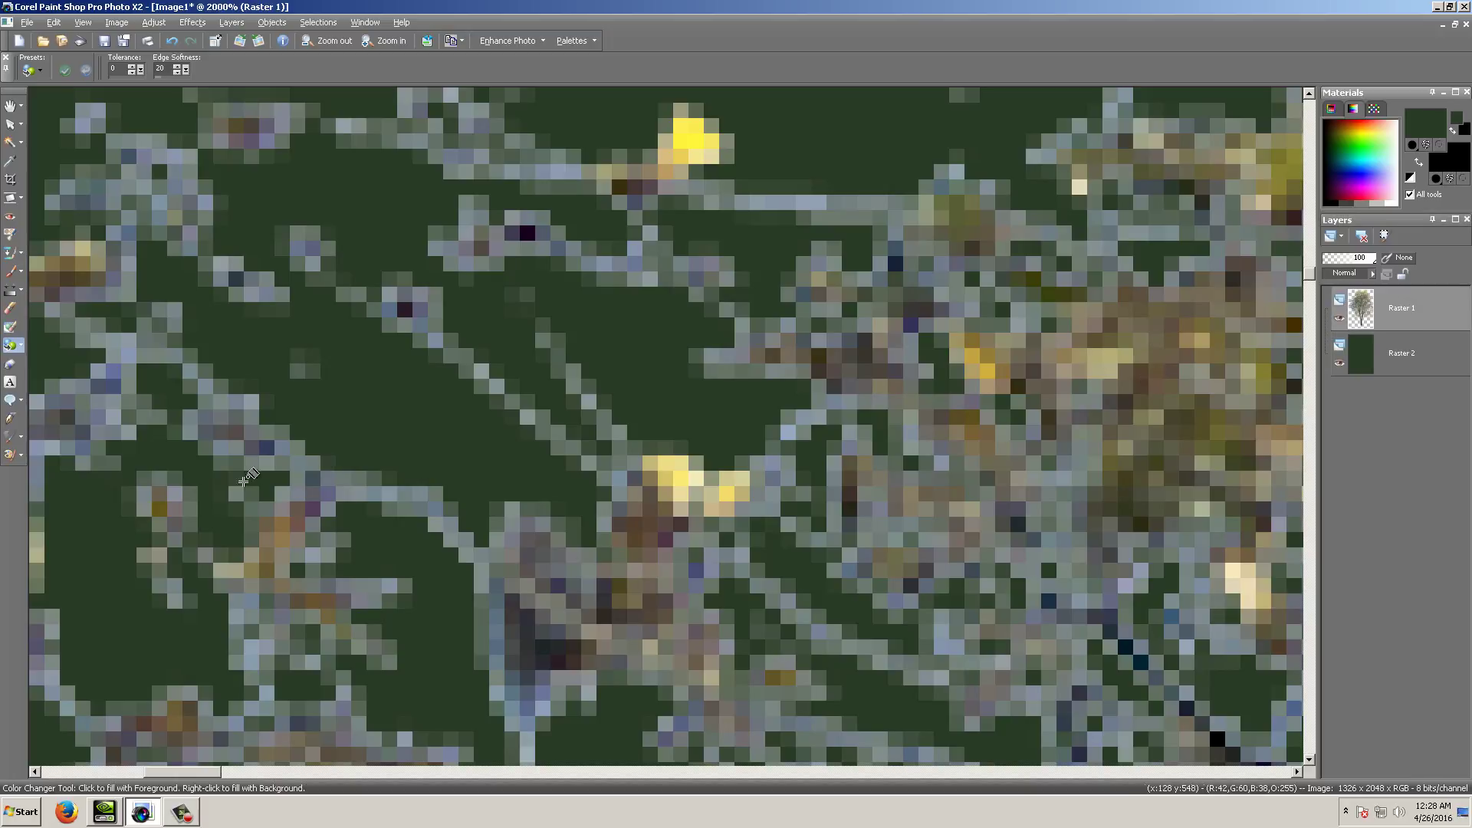
scroll(268, 444, "down", 4)
scroll(428, 493, "down", 2)
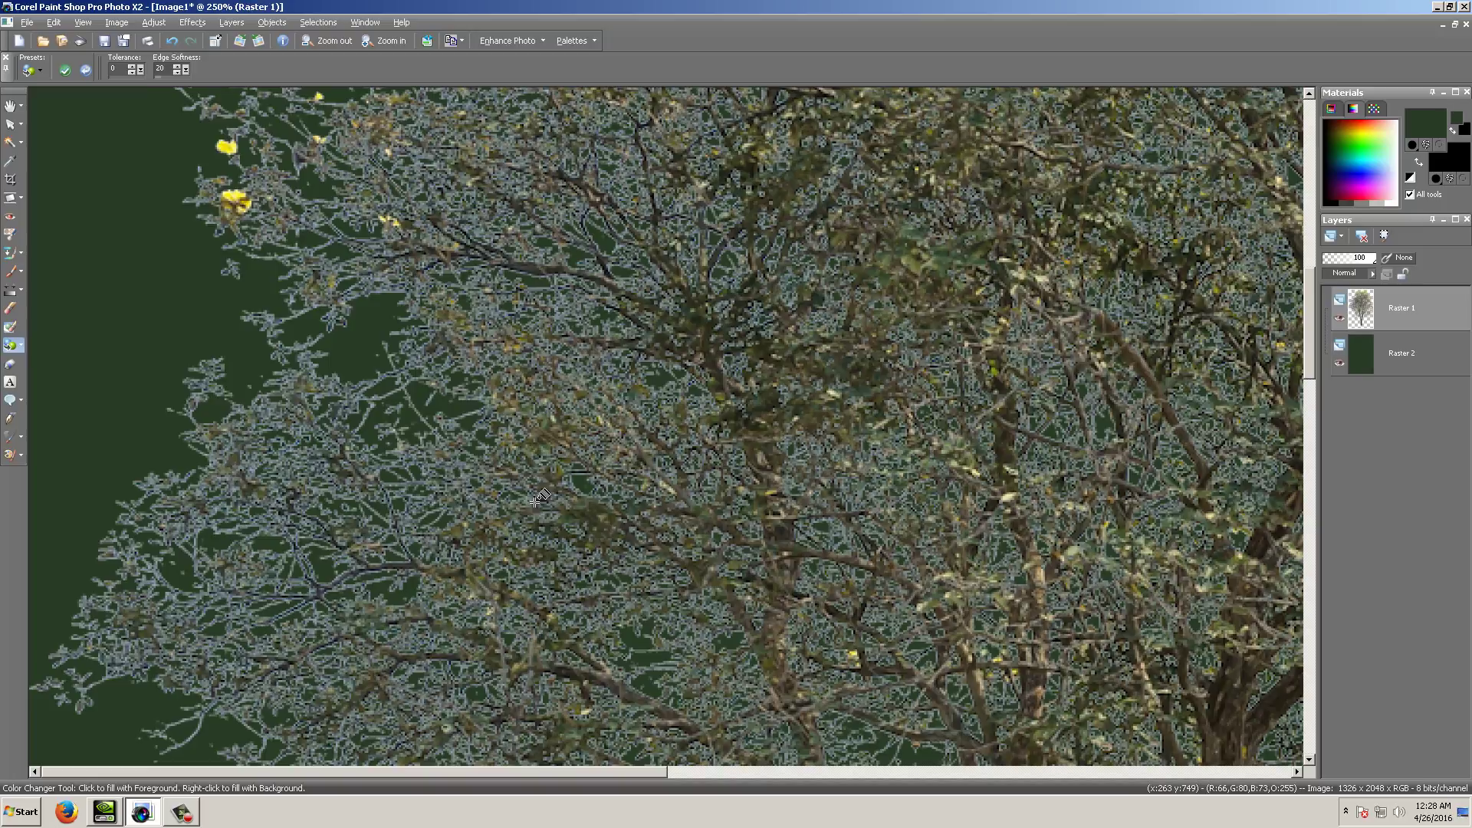
scroll(709, 409, "up", 3)
scroll(706, 411, "up", 3)
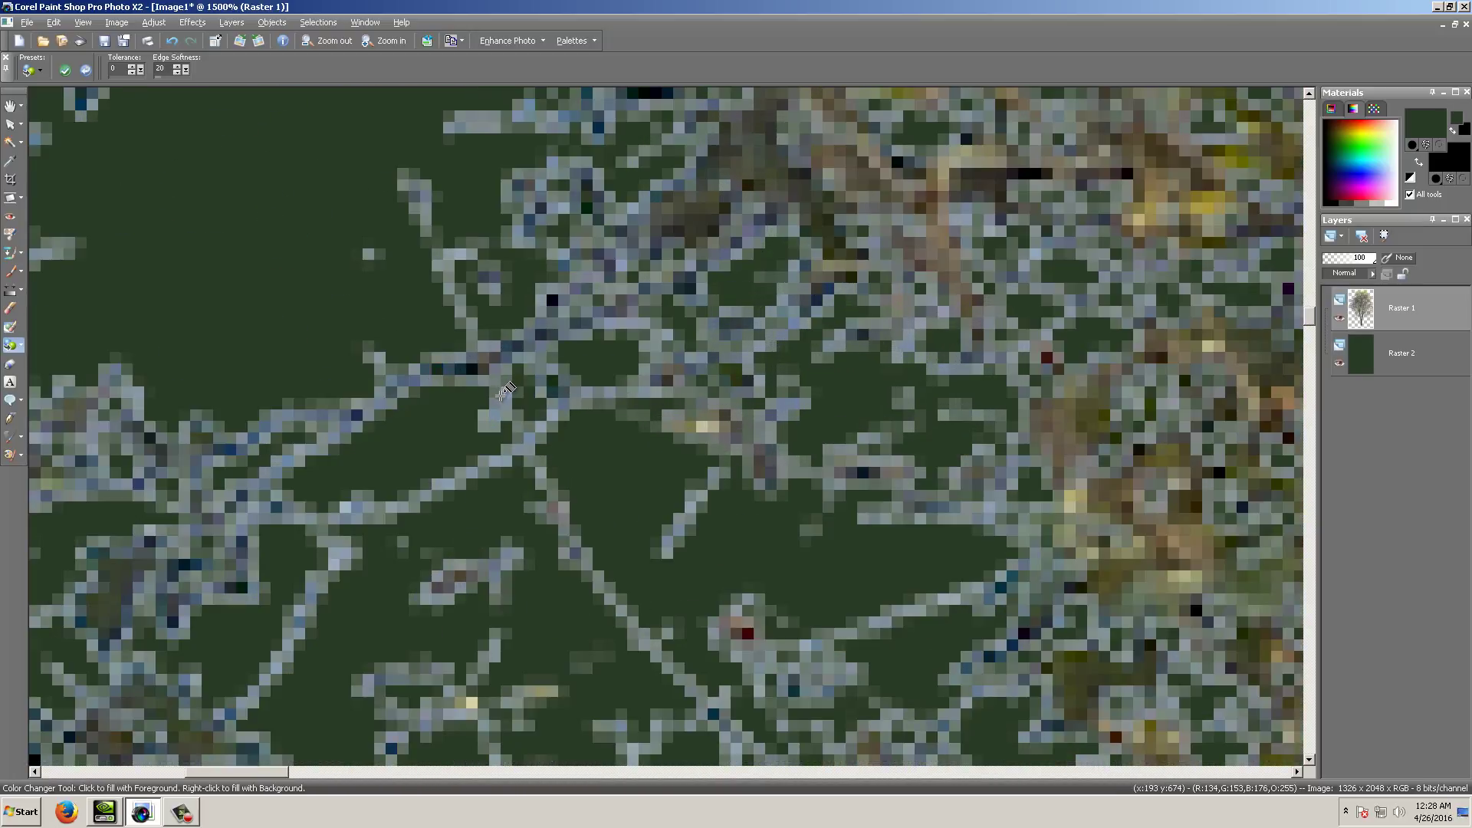
Raise the Color Changer tolerance from 2 upward, then return to the Color Changer after panning.
left_click(141, 67)
left_click(141, 67)
left_click(141, 66)
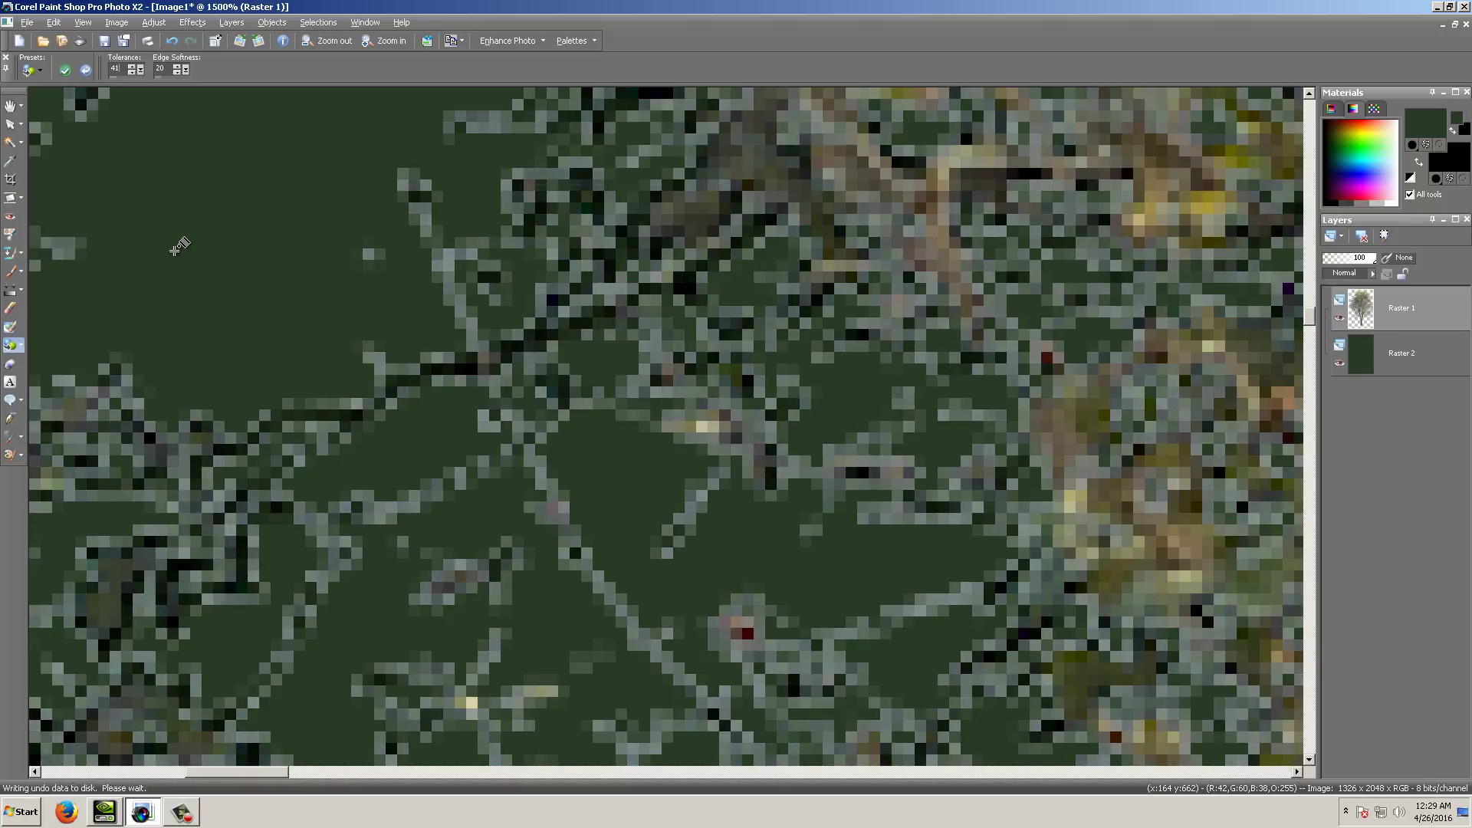
left_click(10, 106)
scroll(378, 355, "down", 10)
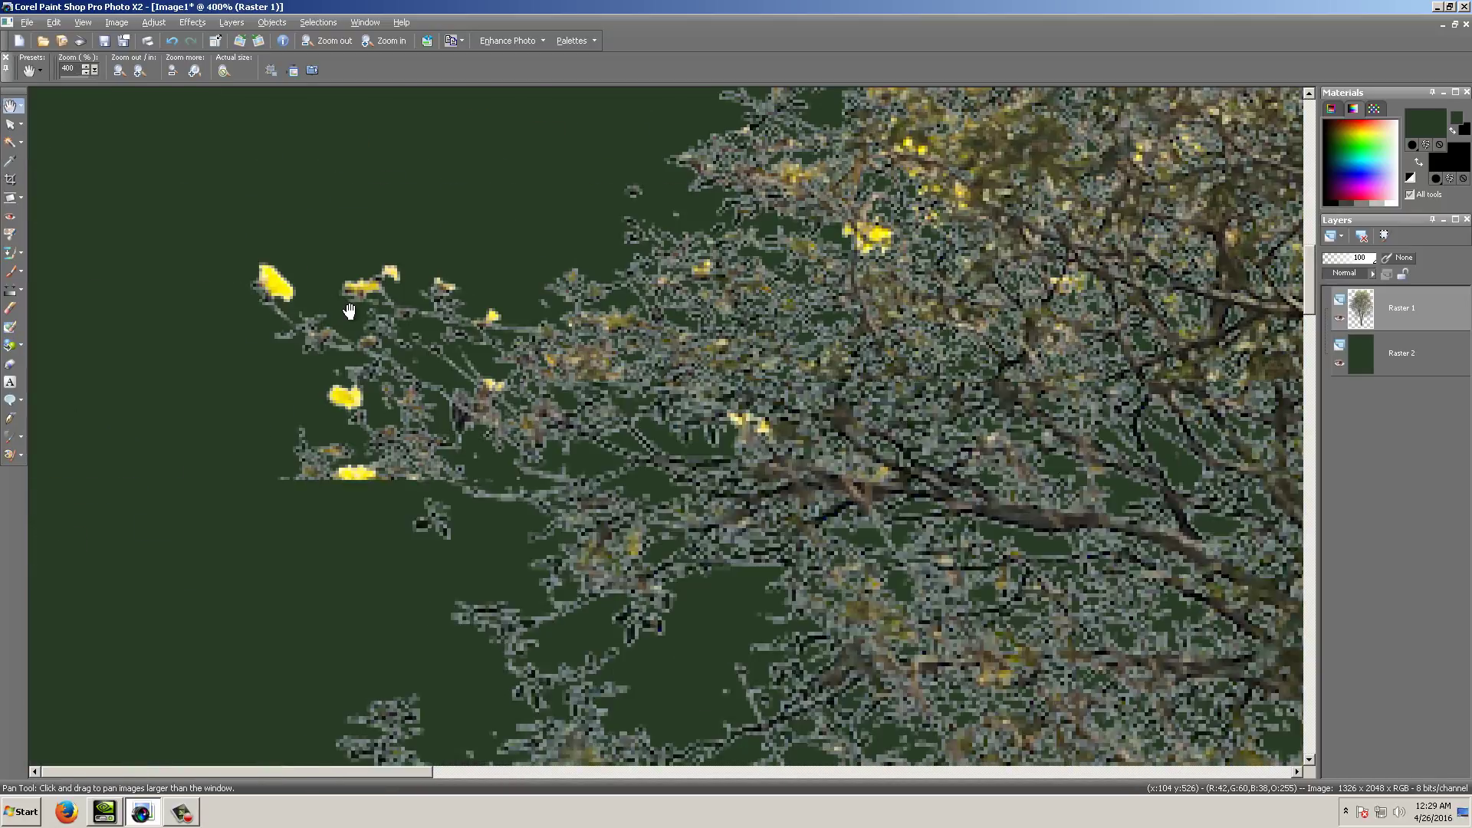
scroll(549, 475, "down", 1)
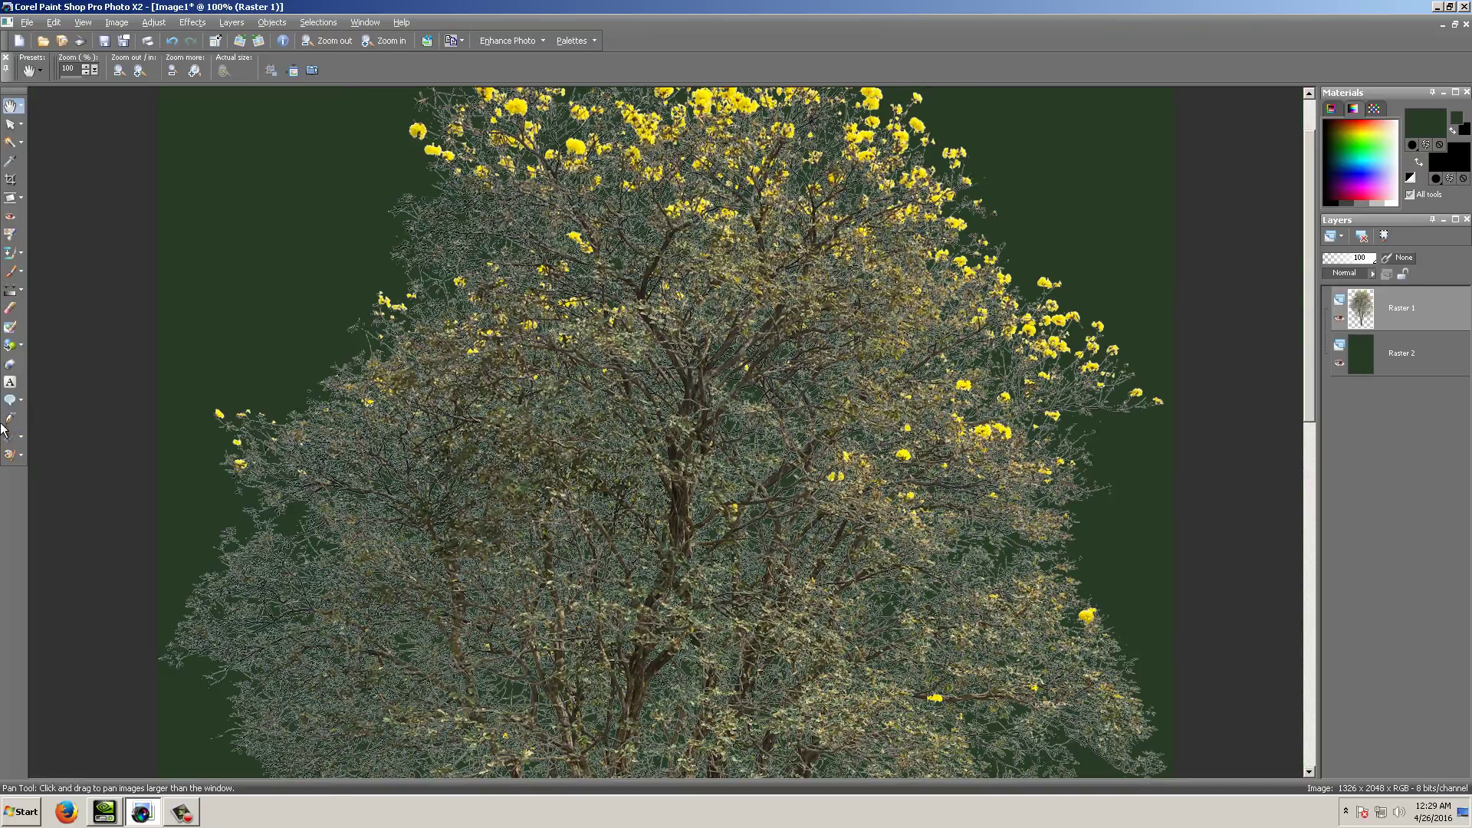
left_click(10, 345)
Zoom in and out to check the branch fringe pixels recoloured dark green.
scroll(410, 391, "up", 1)
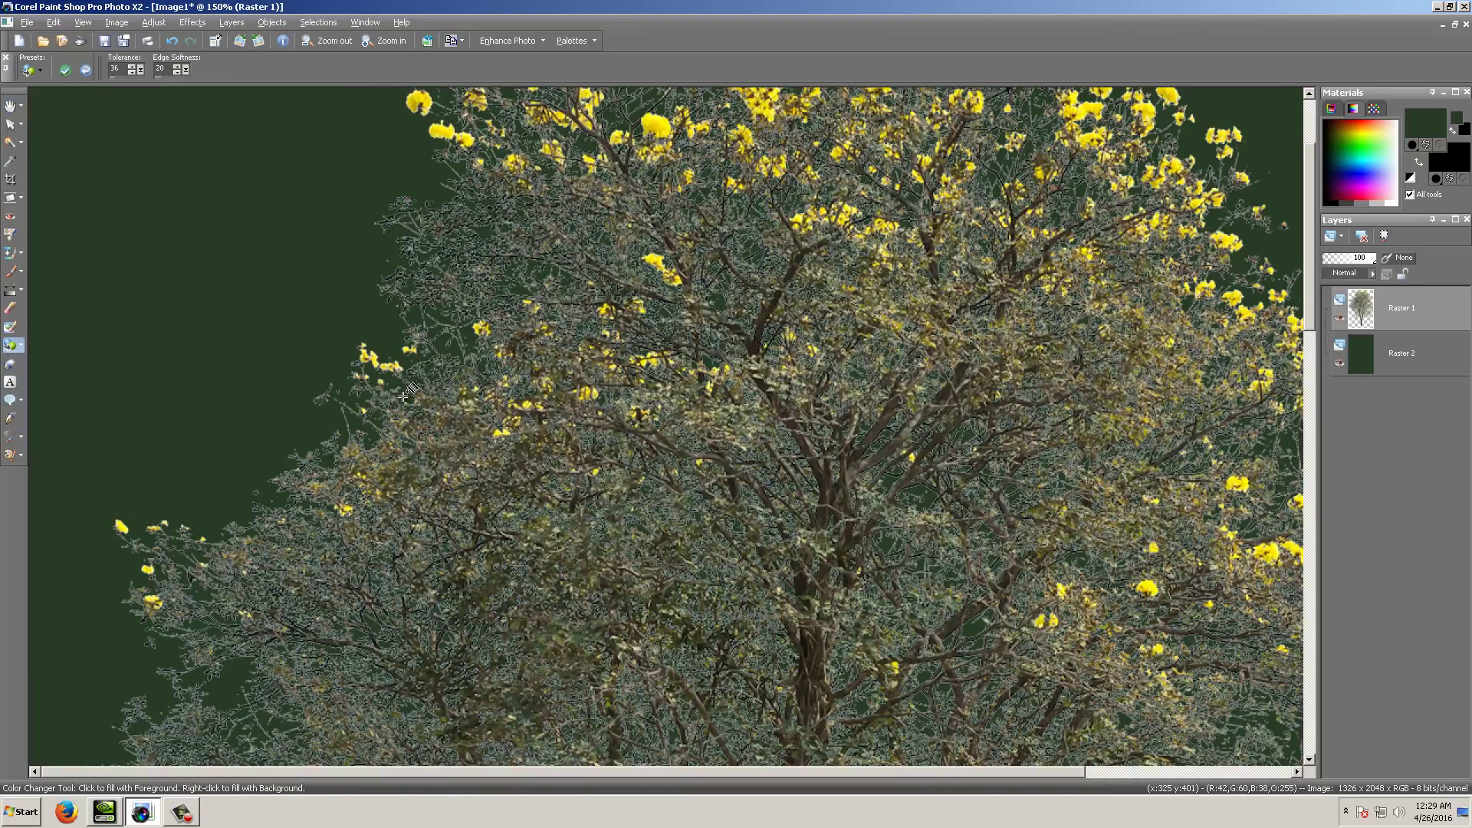
scroll(721, 399, "up", 2)
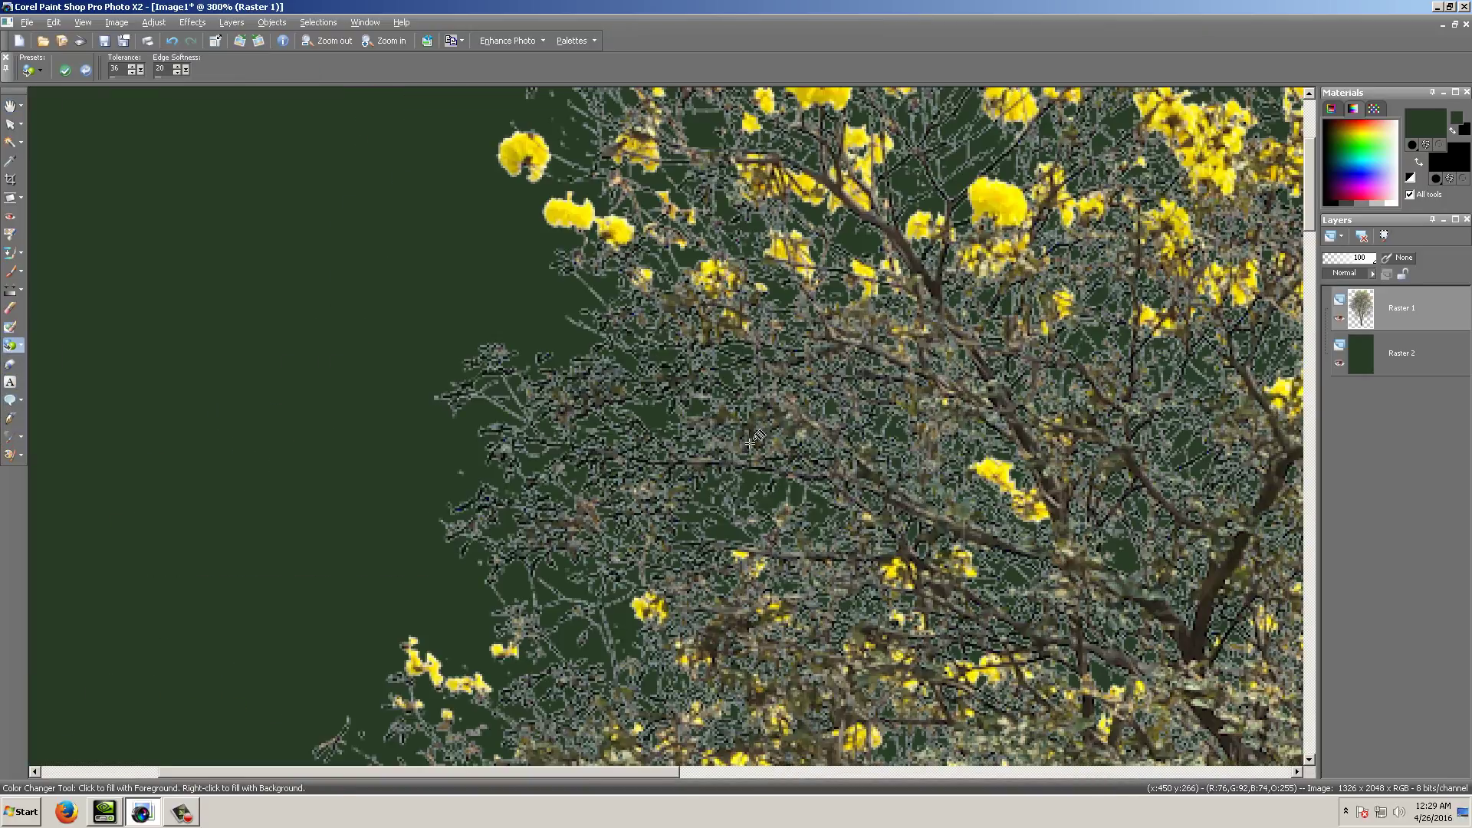
scroll(805, 399, "up", 1)
scroll(664, 402, "up", 1)
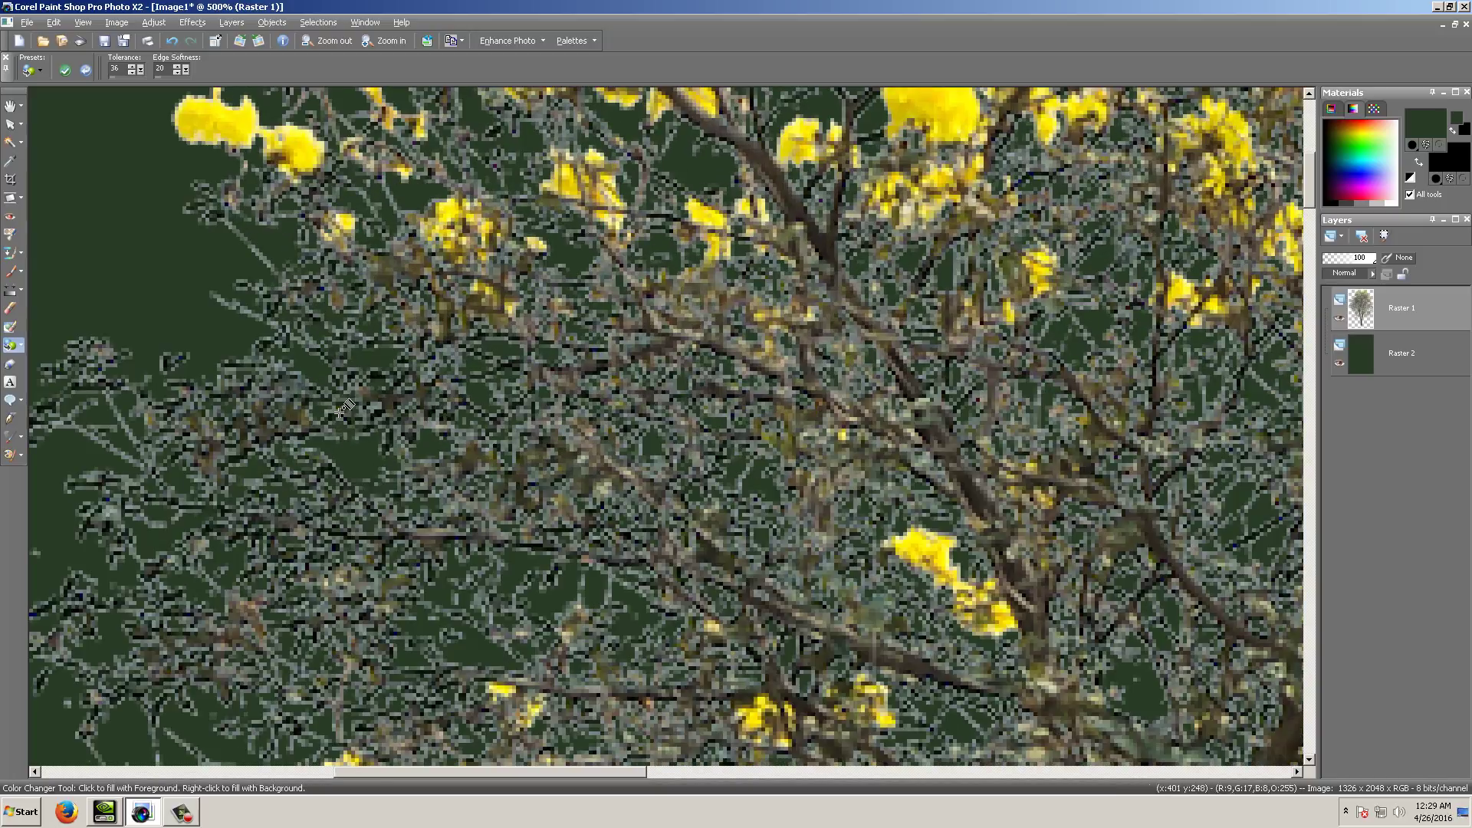
scroll(339, 366, "up", 3)
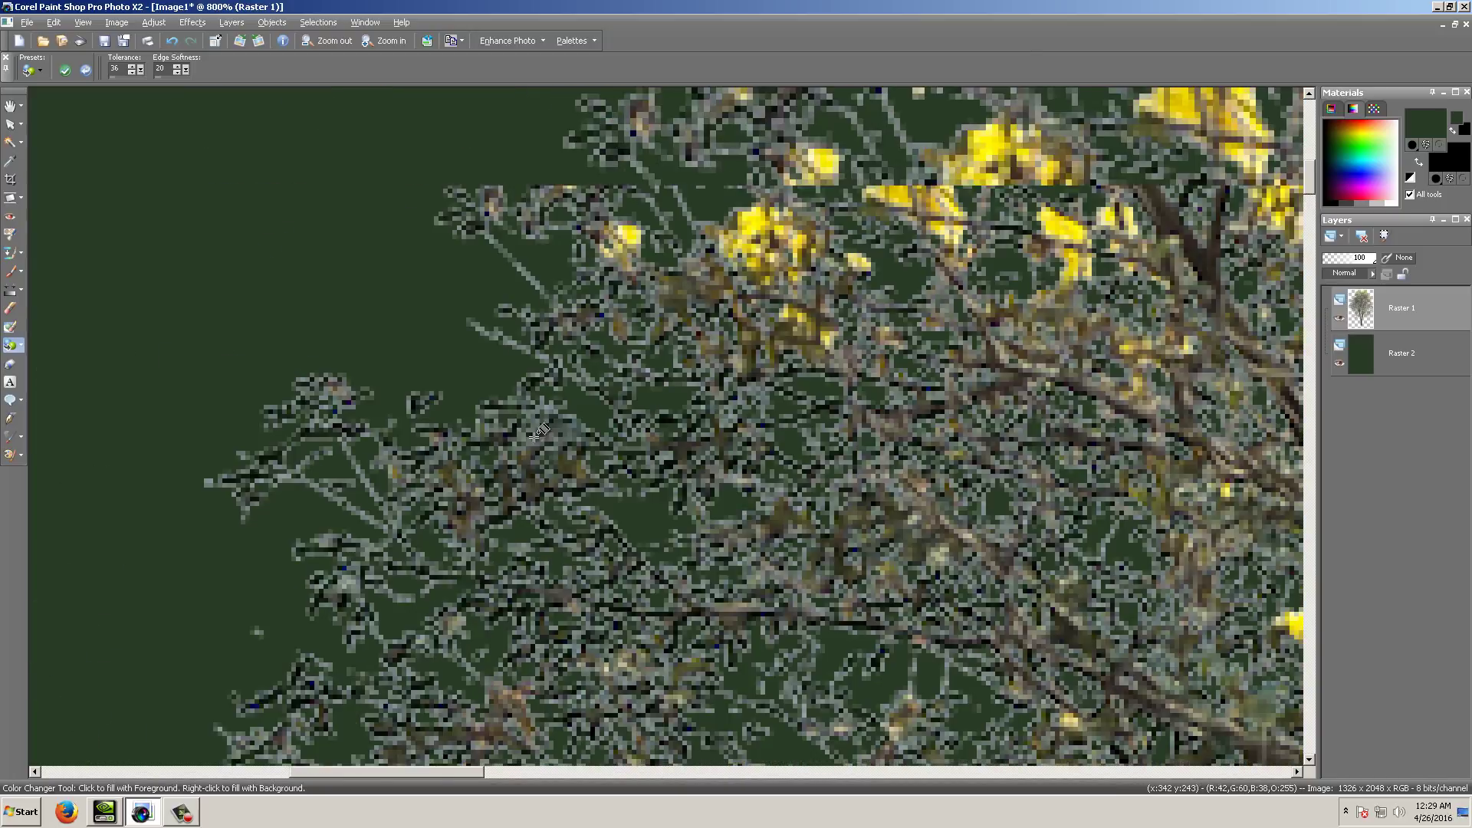
scroll(843, 391, "down", 3)
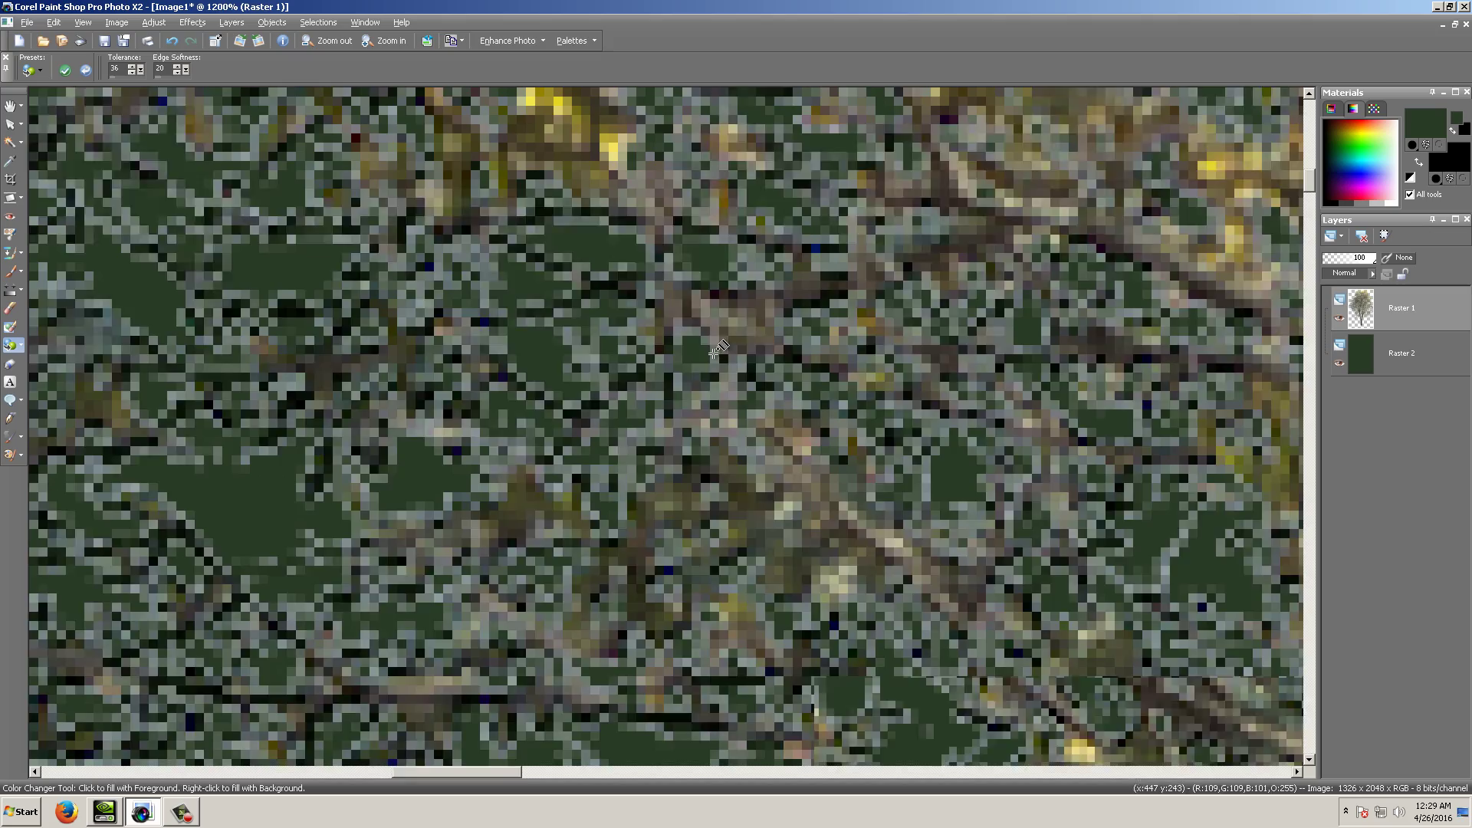
scroll(800, 477, "down", 8)
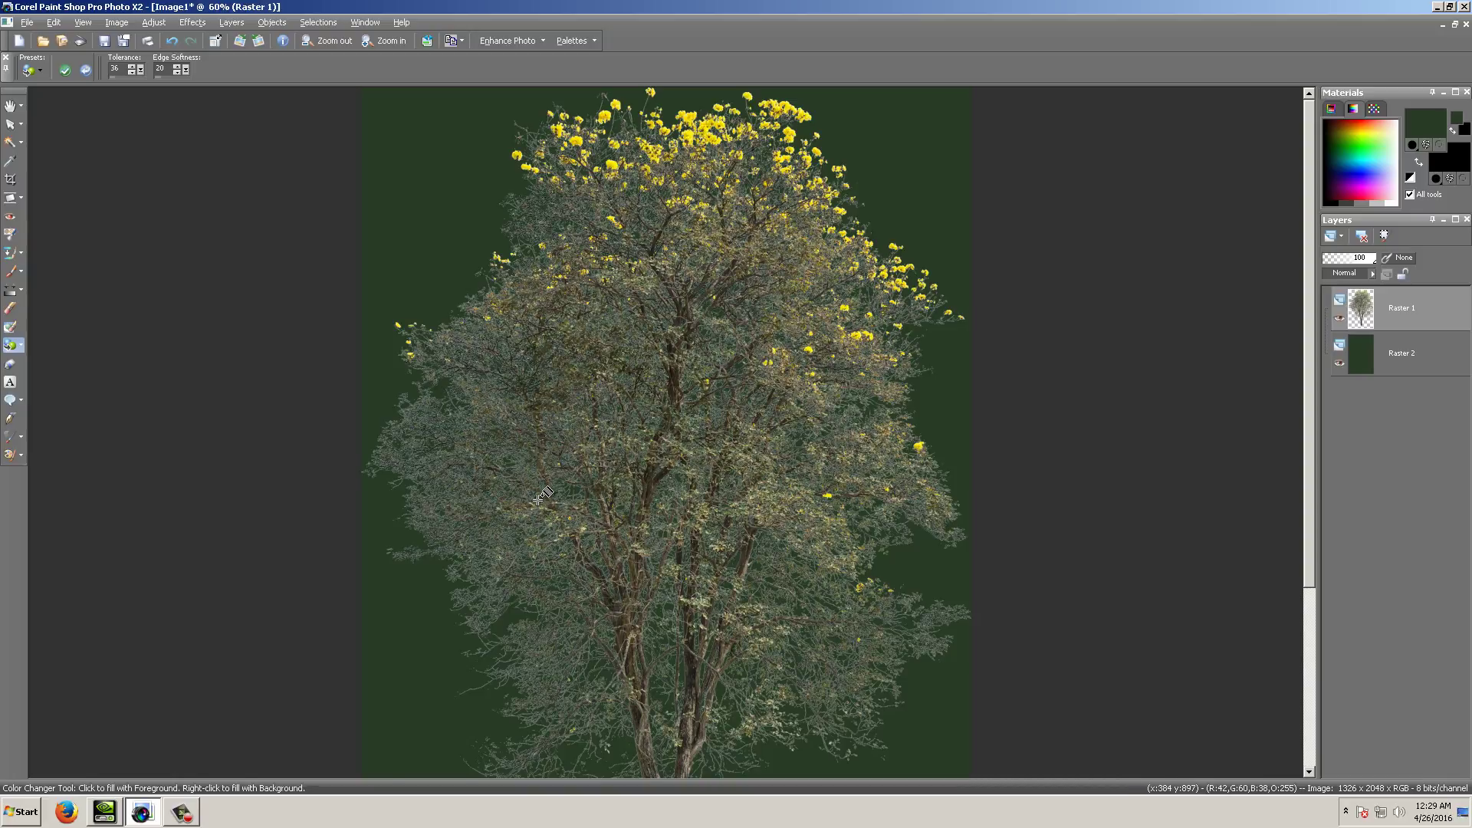
scroll(539, 499, "up", 6)
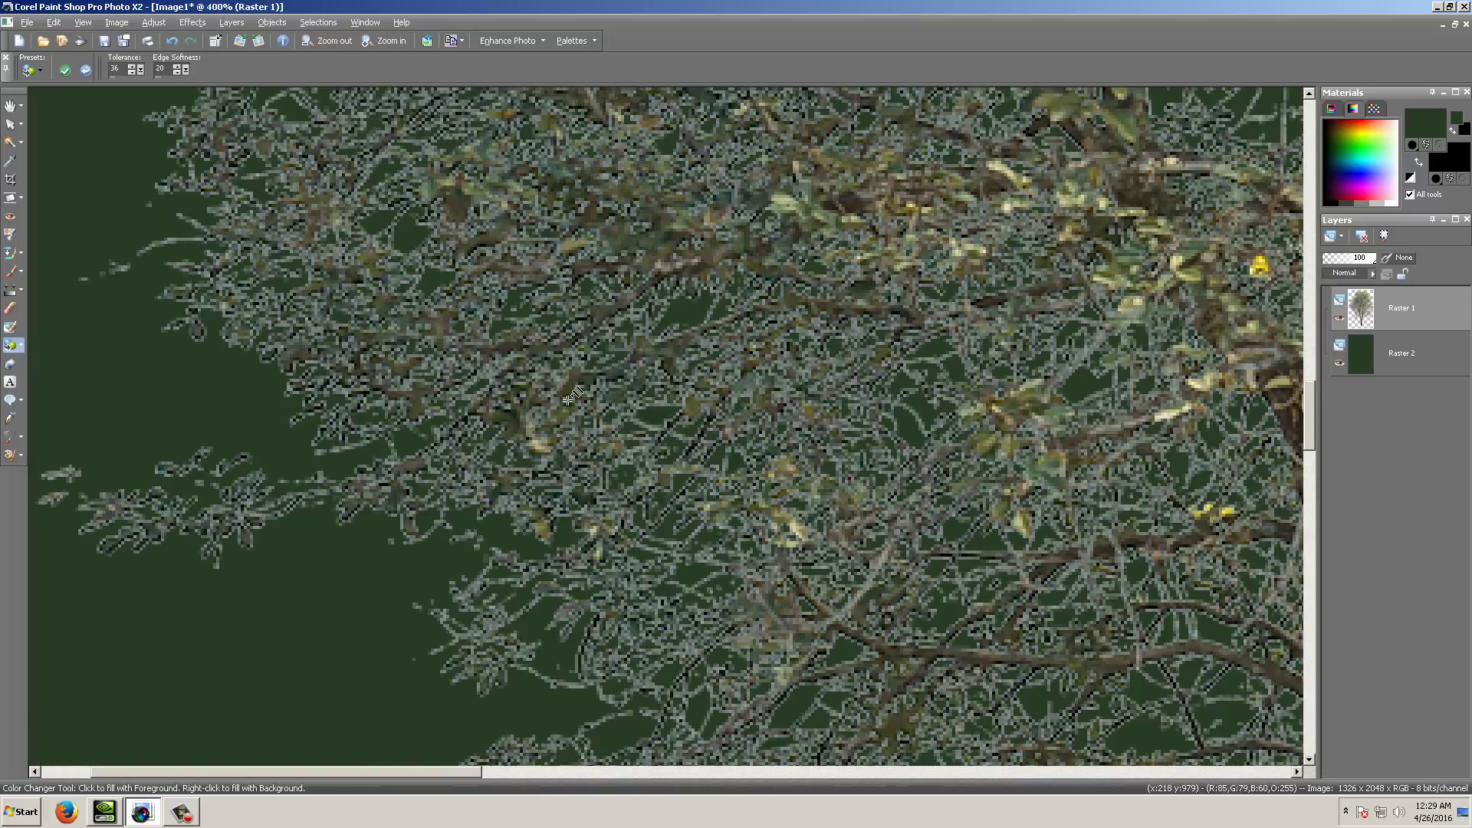
scroll(606, 399, "up", 5)
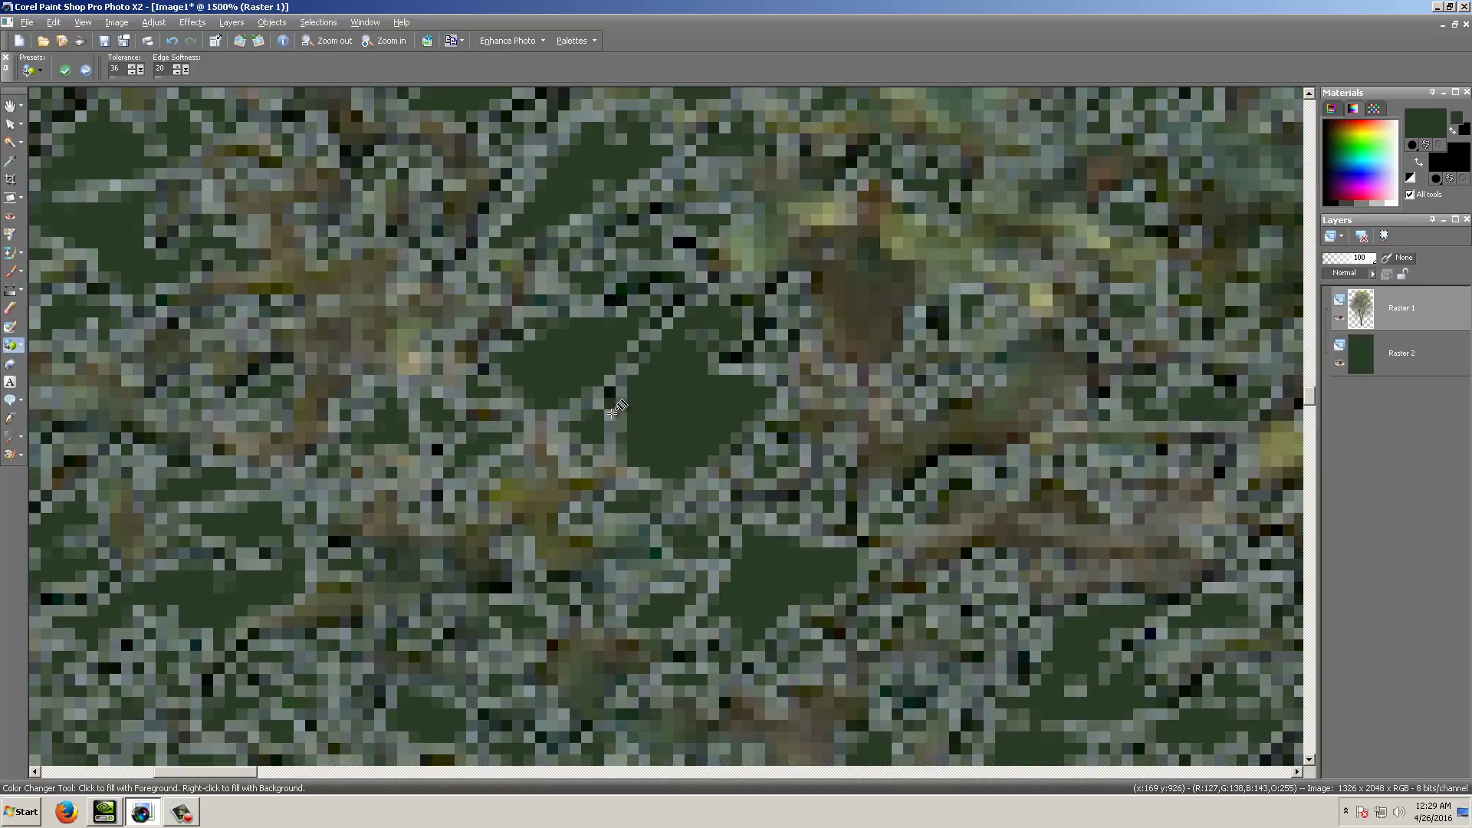
scroll(611, 416, "down", 3)
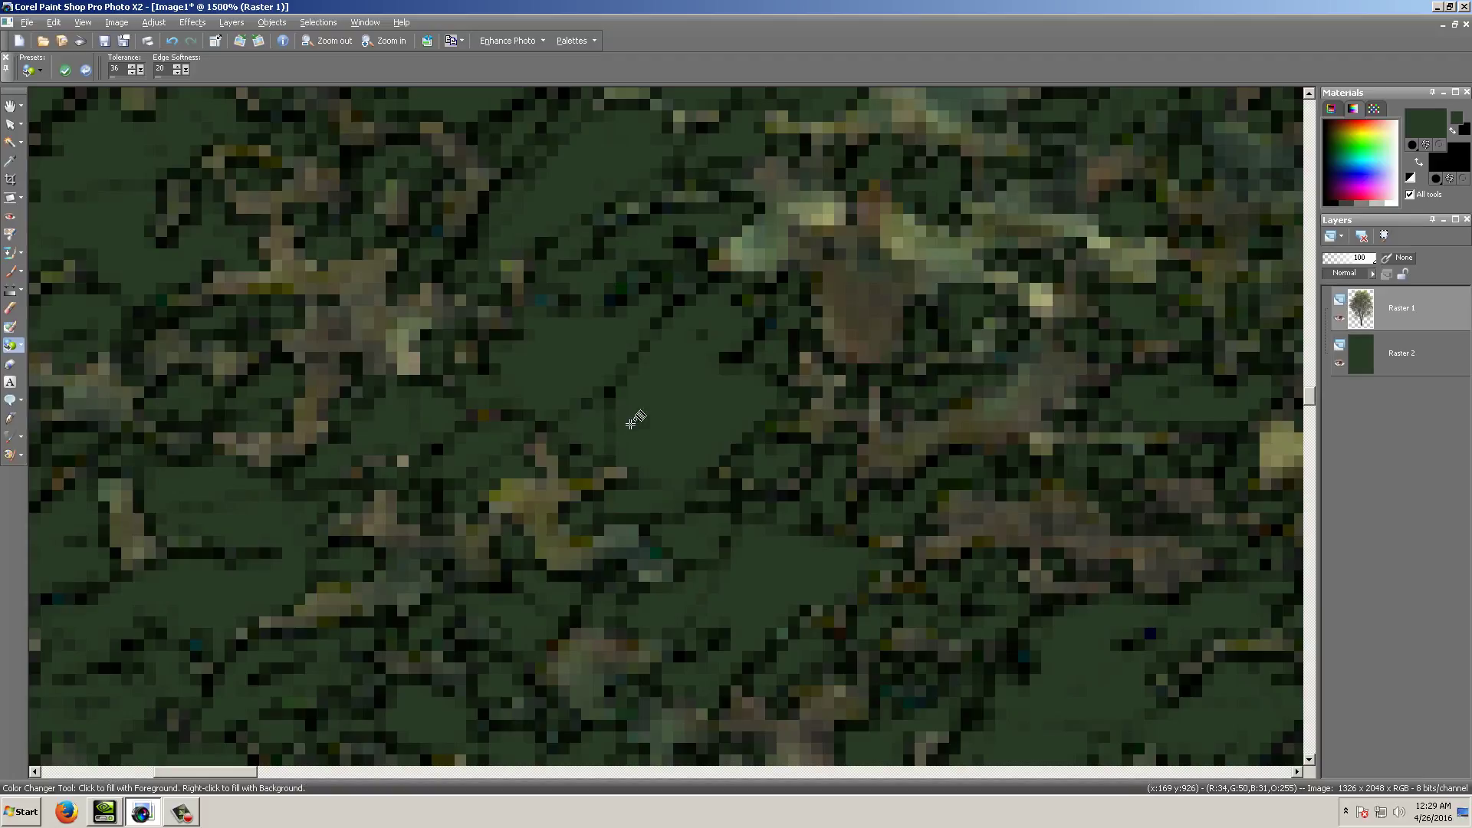
scroll(634, 417, "down", 3)
scroll(736, 452, "down", 6)
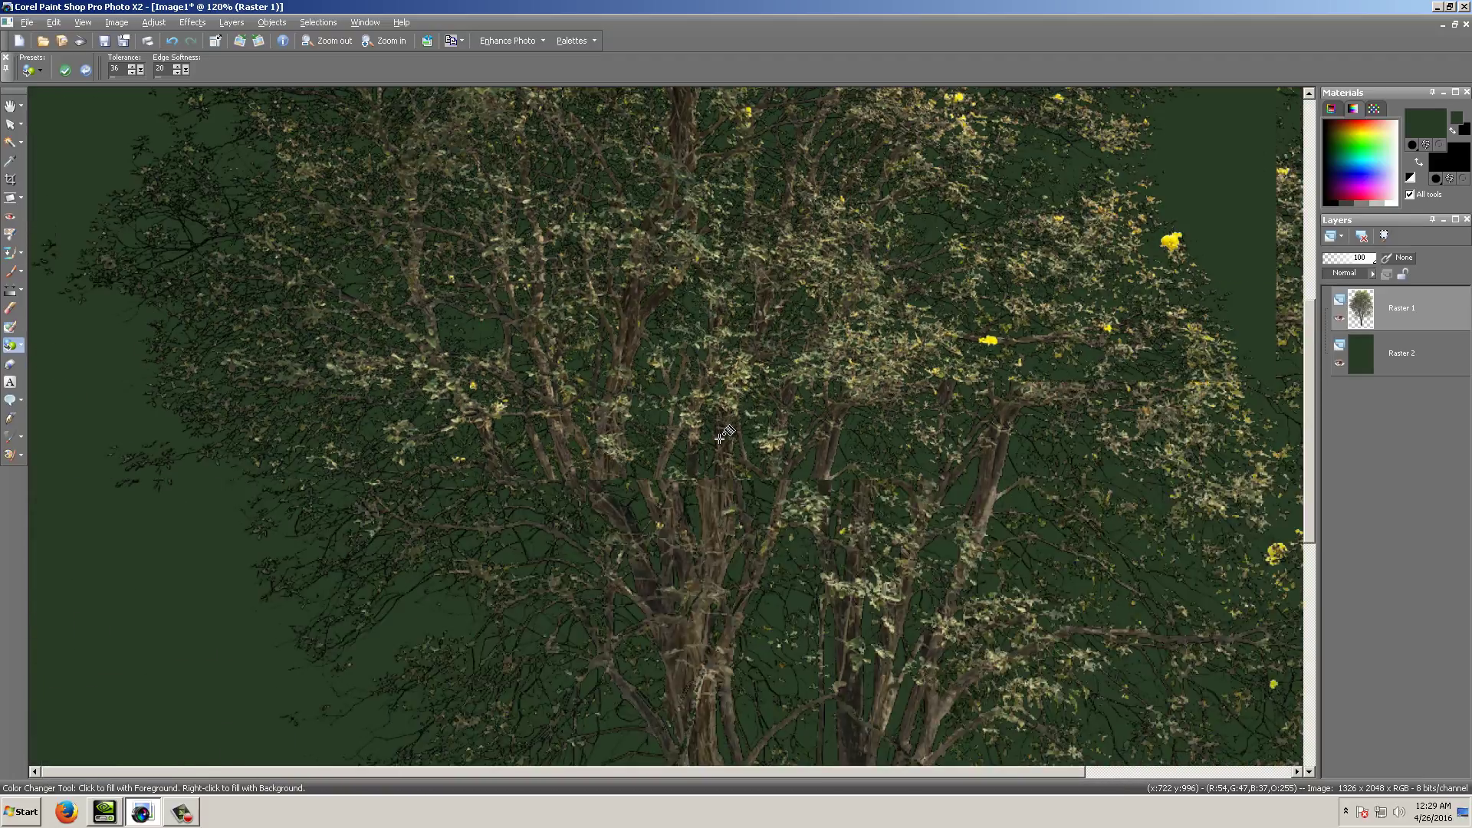
scroll(701, 405, "down", 1)
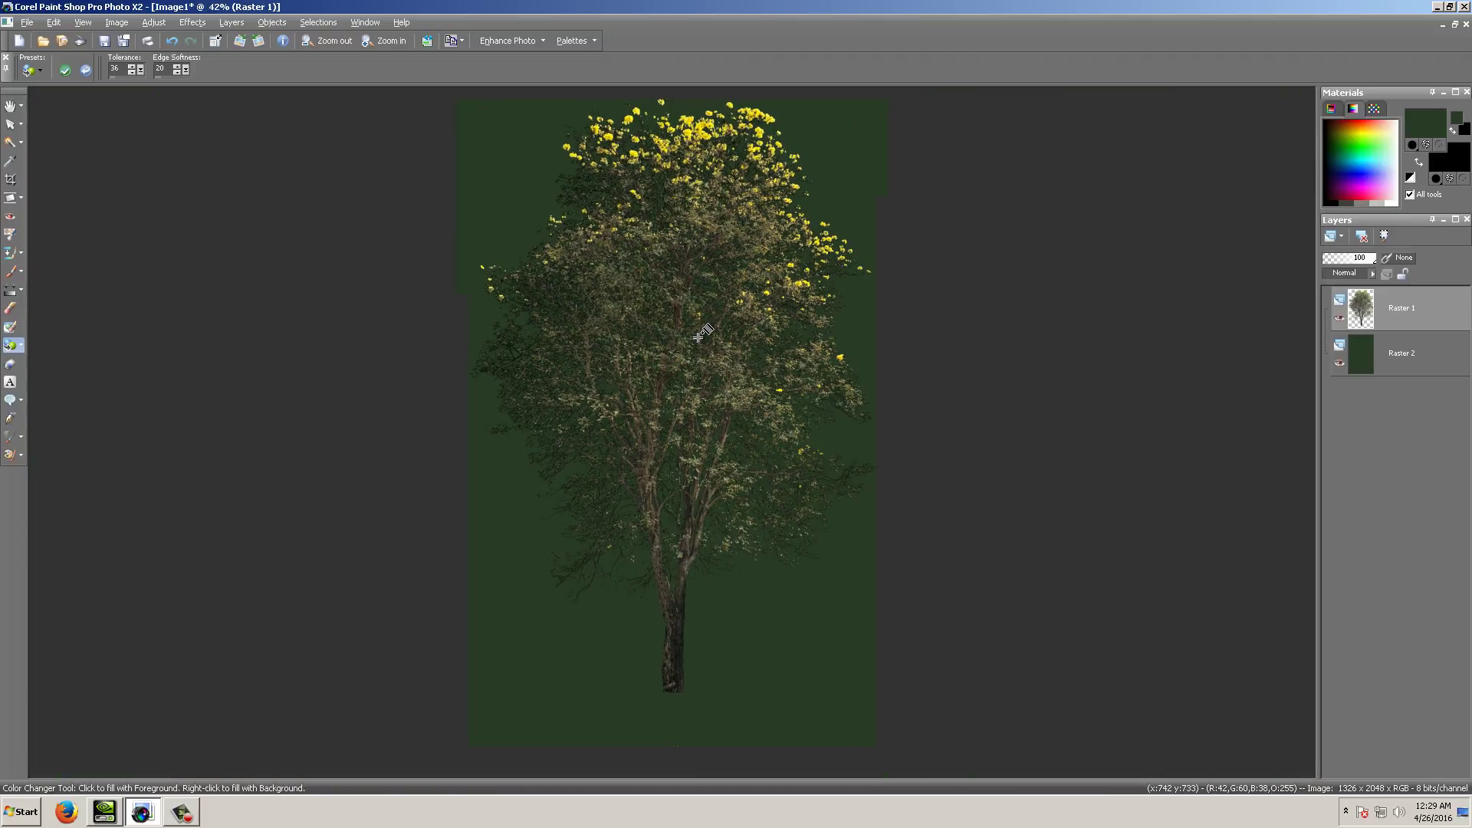
scroll(702, 339, "up", 1)
scroll(140, 72, "up", 1)
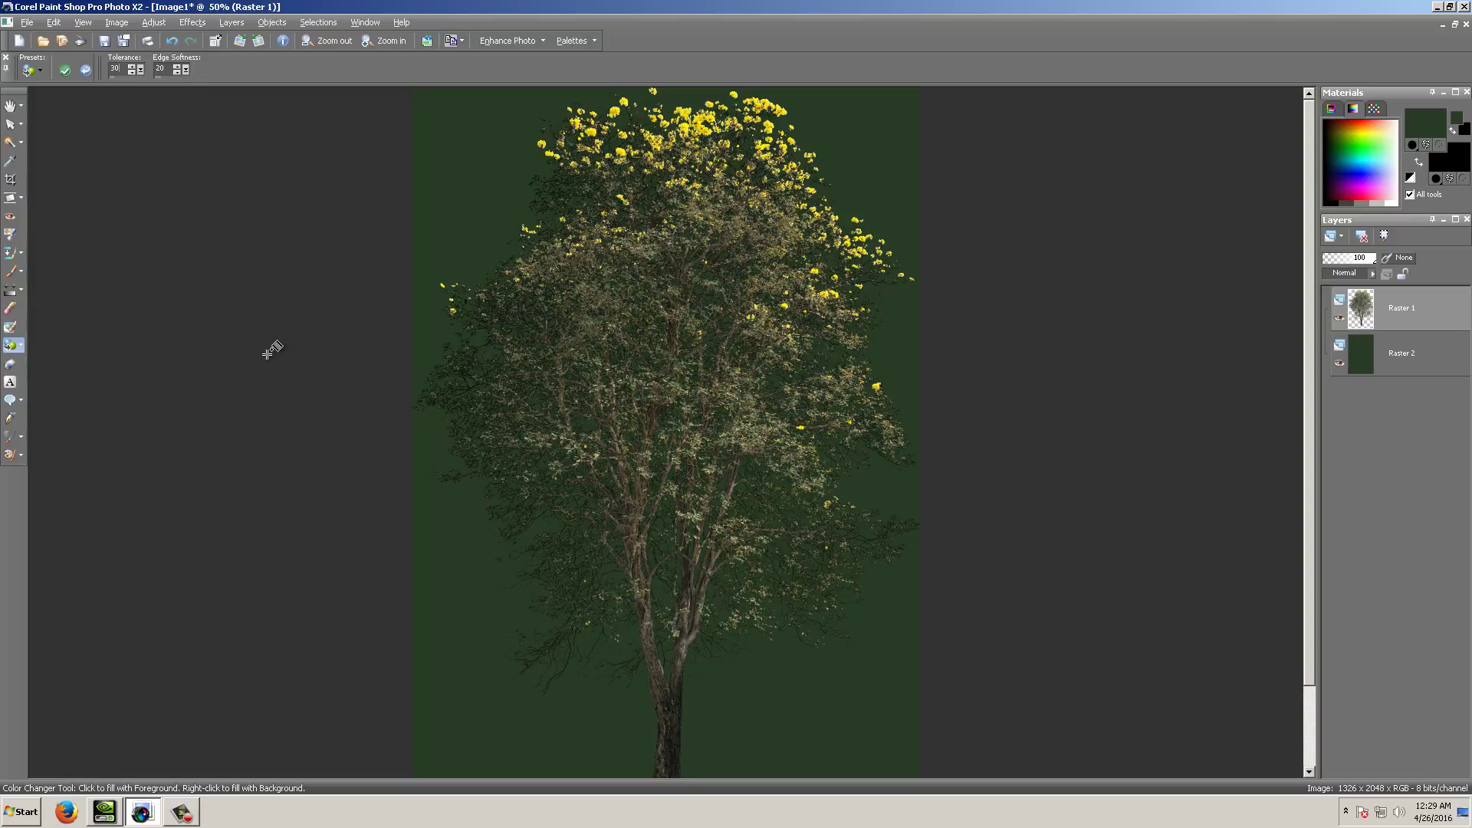
Lower the Color Changer Tolerance to 17 so the recoloured foliage turns paler olive-brown.
scroll(265, 349, "down", 13)
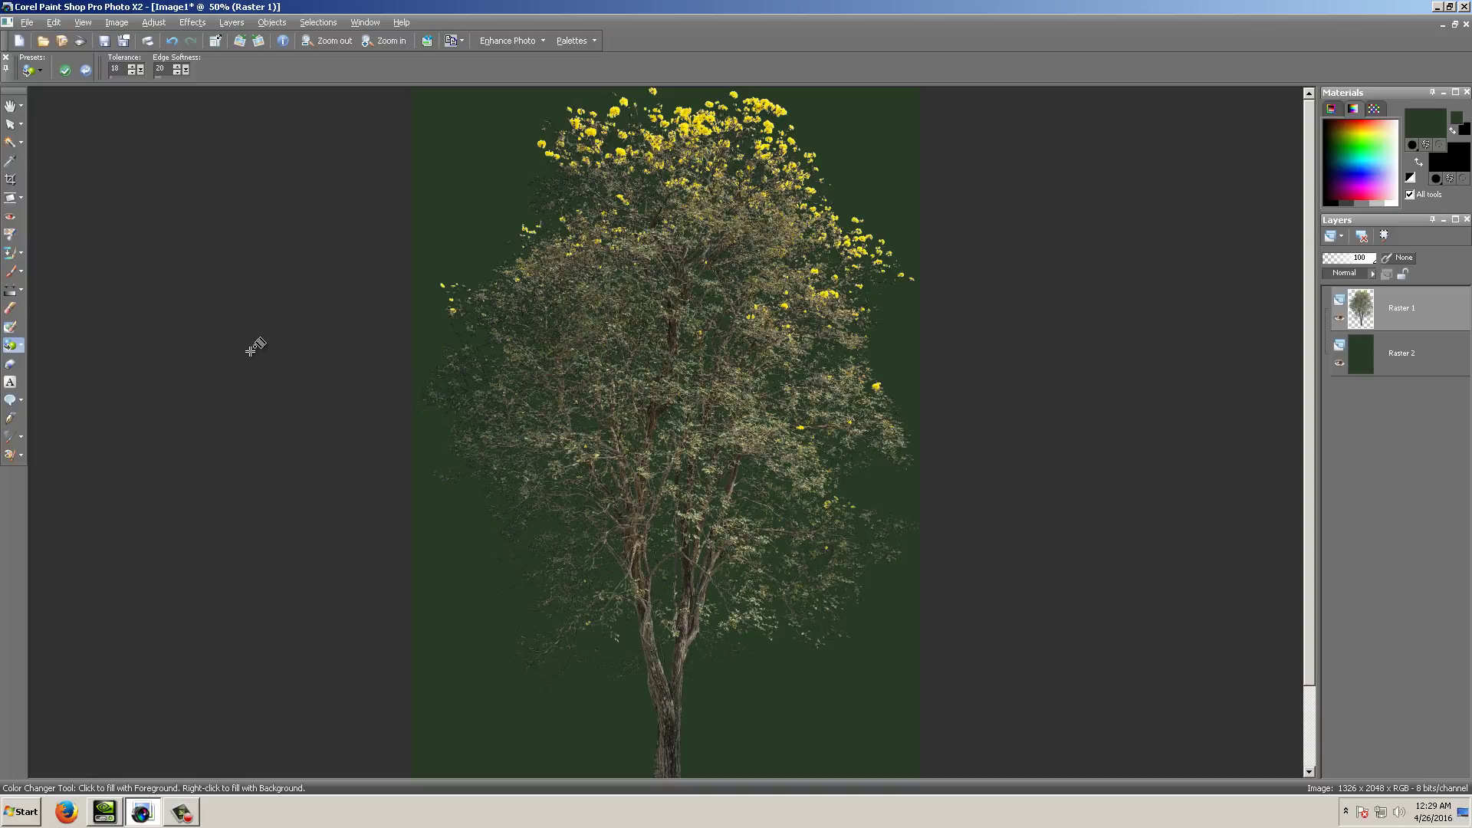
key("Down")
Zoom in to 250% on the trunk edge, then out to 42% to view the whole tree over Raster 2.
left_click(10, 105)
scroll(531, 393, "up", 1)
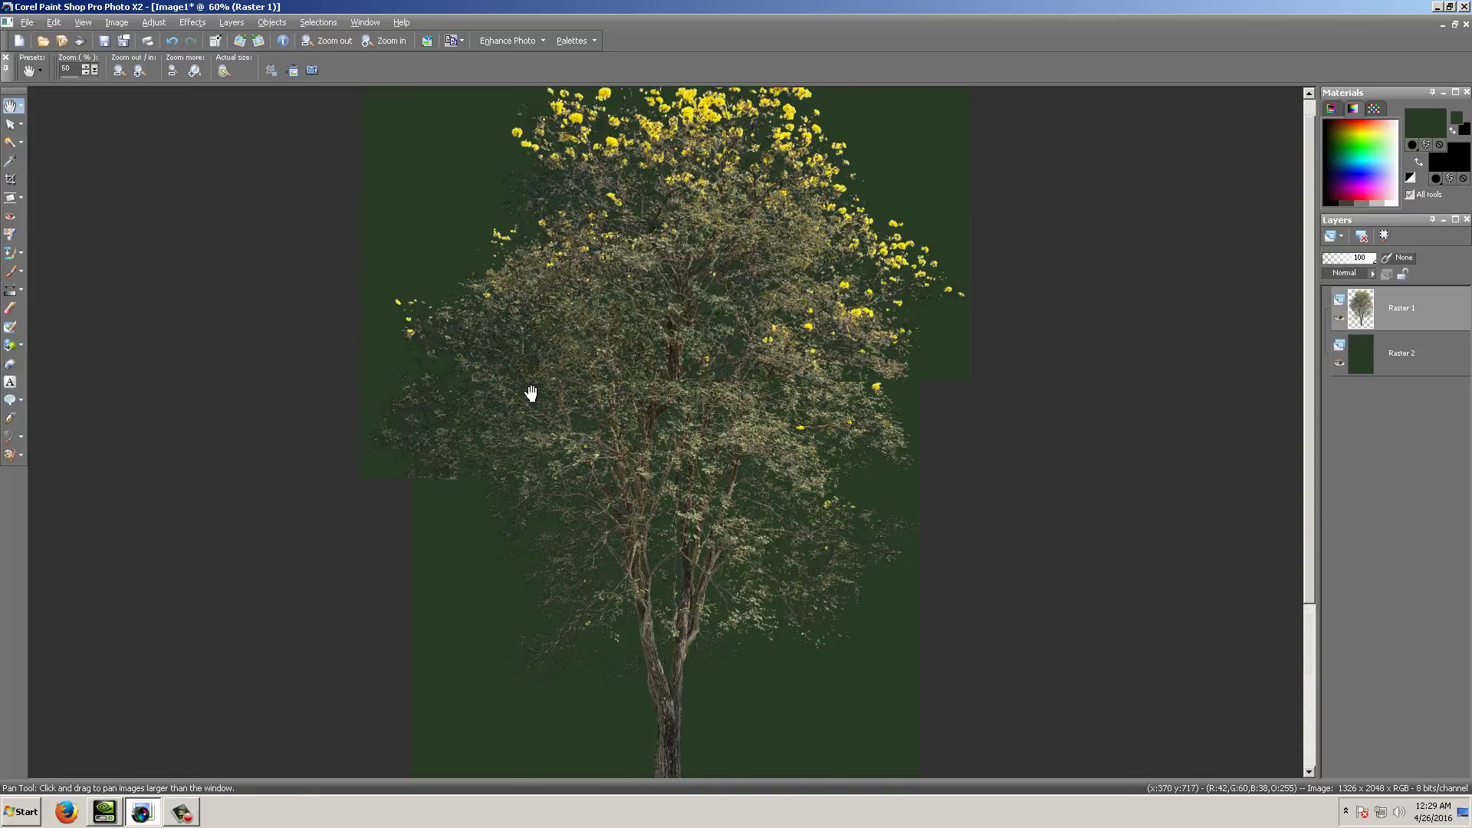
scroll(531, 393, "up", 8)
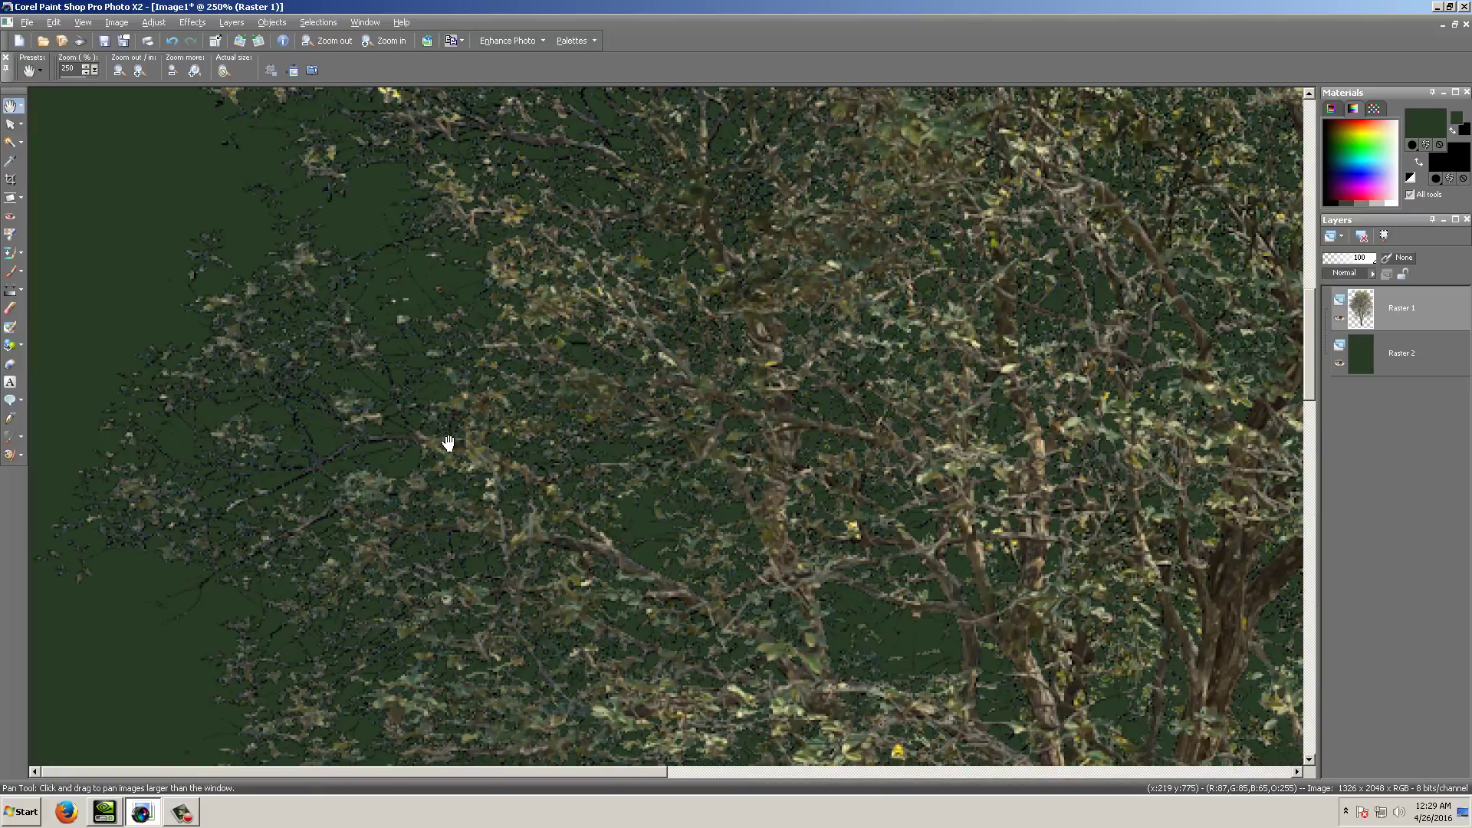
scroll(448, 444, "up", 1)
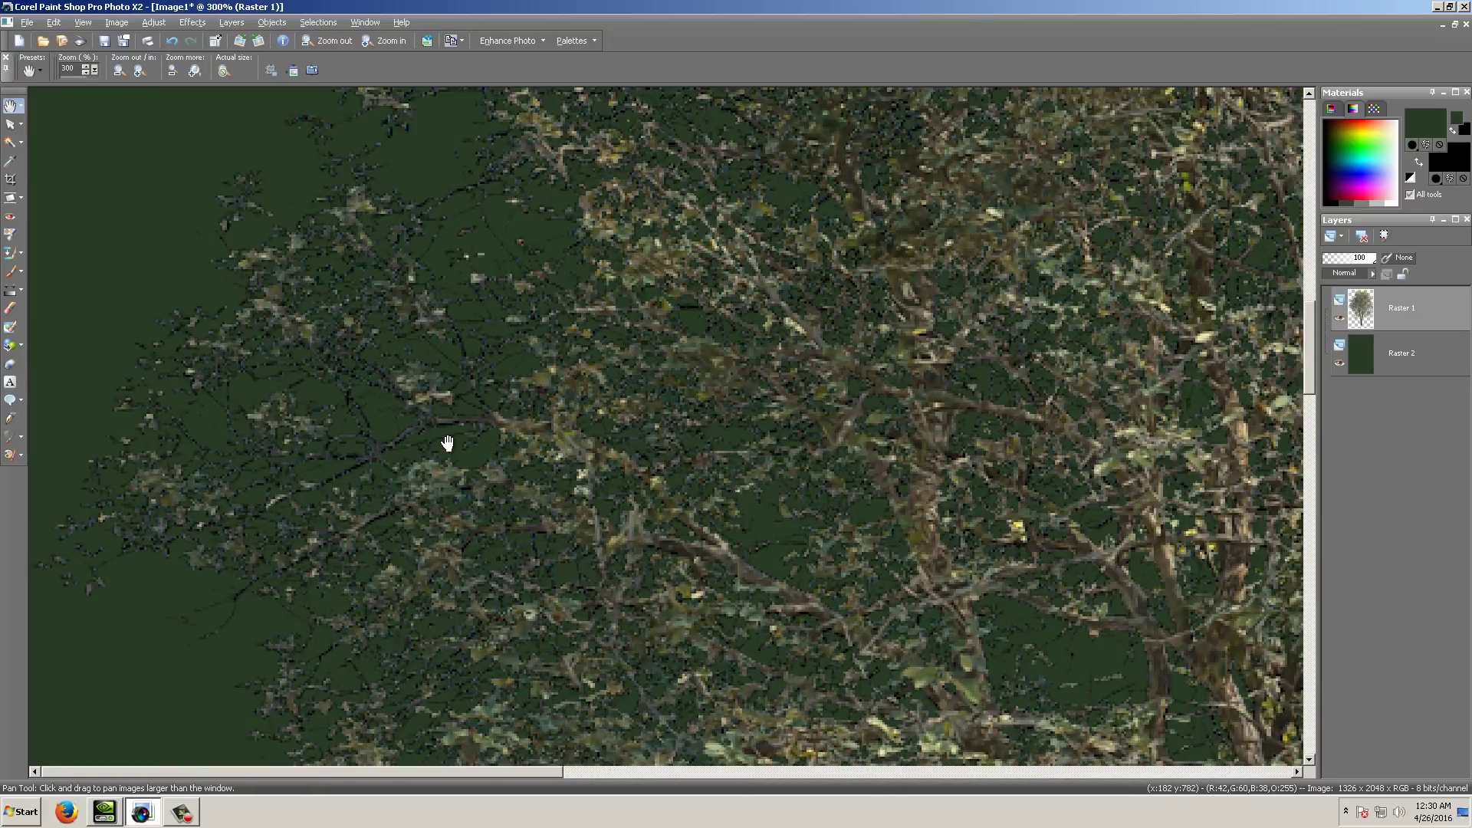
scroll(448, 443, "down", 9)
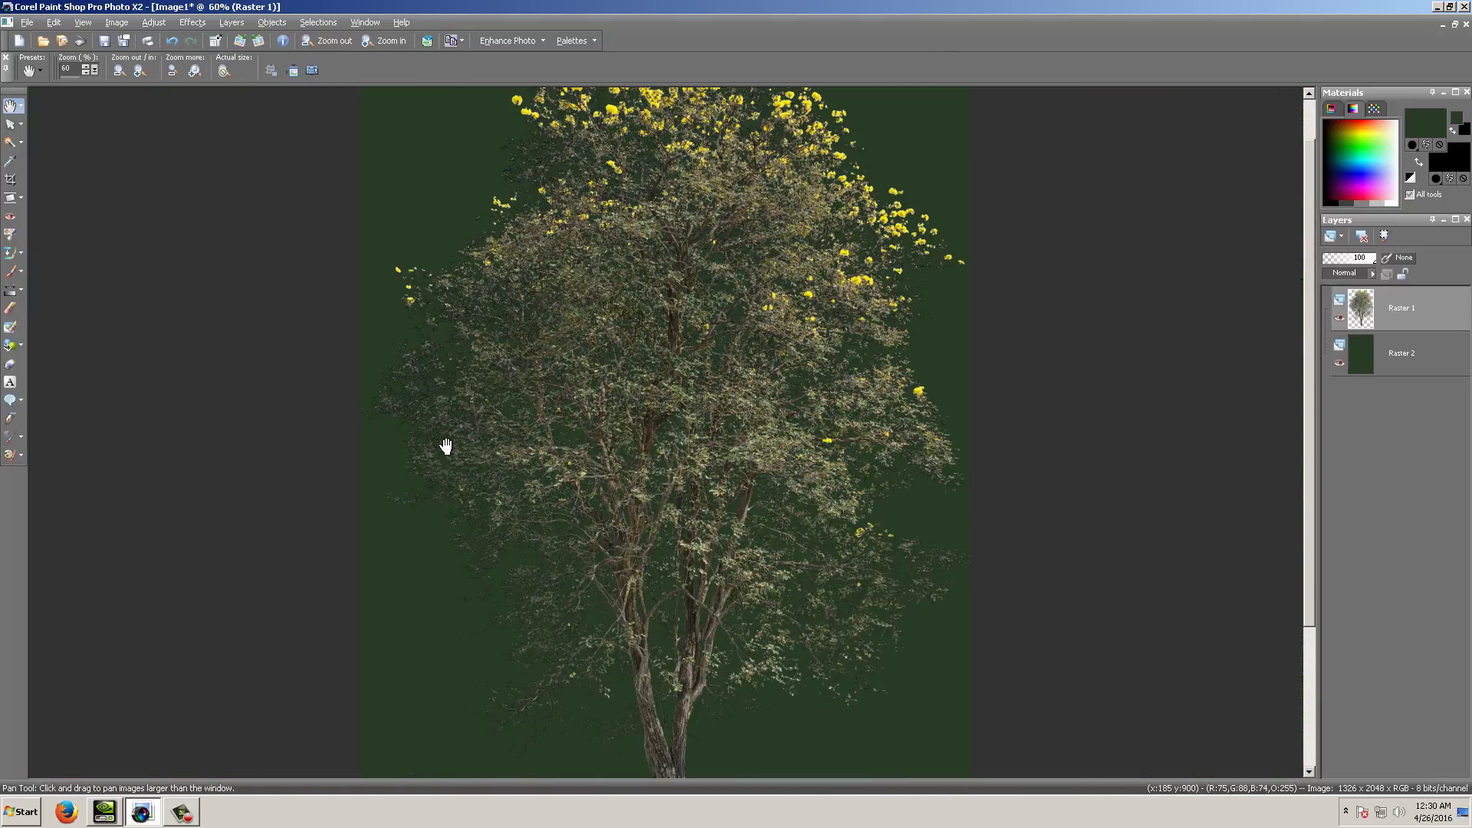
scroll(446, 445, "down", 2)
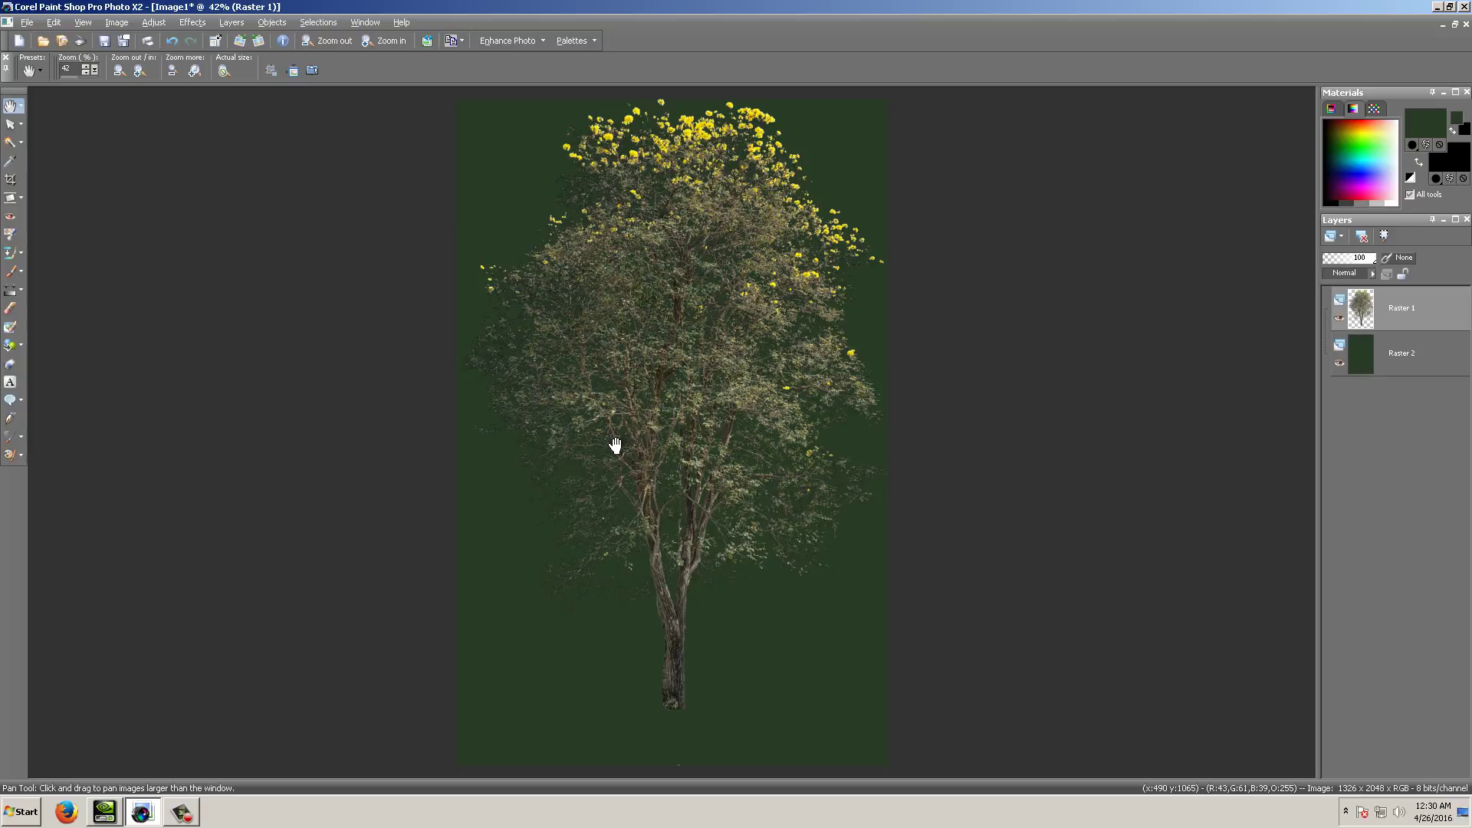
scroll(615, 445, "up", 1)
scroll(615, 444, "up", 1)
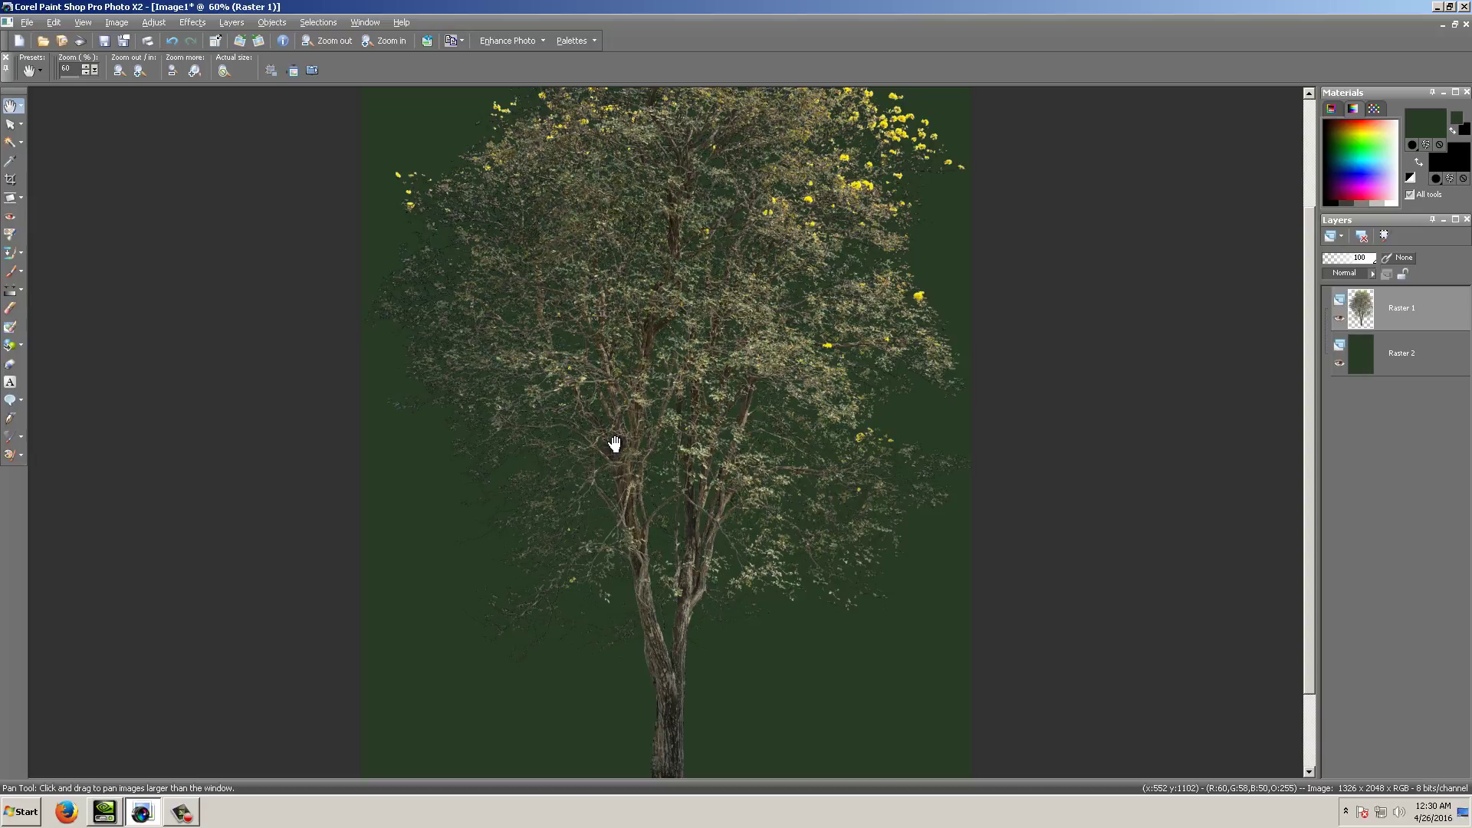
scroll(614, 446, "down", 2)
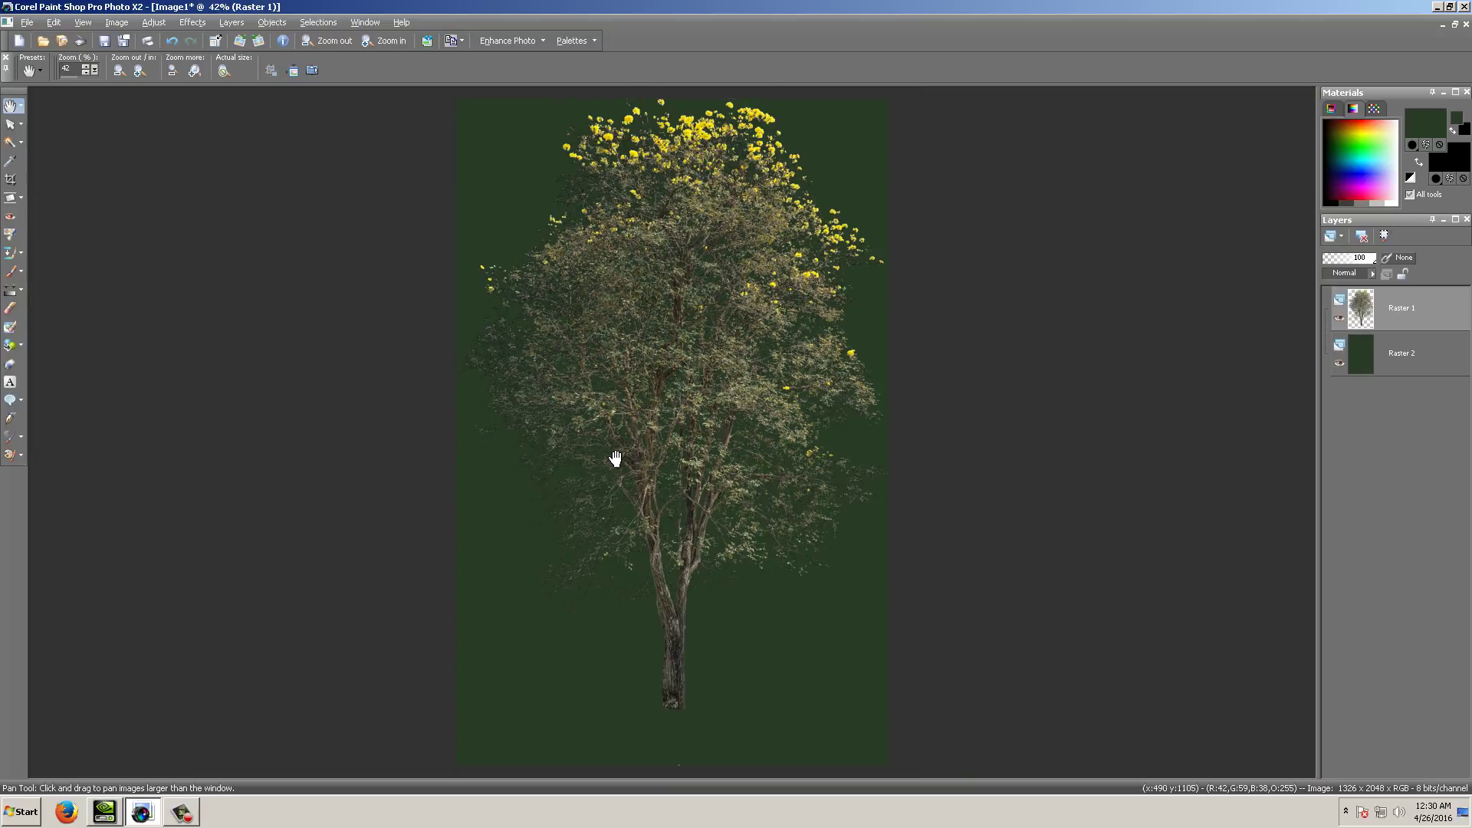
scroll(622, 480, "down", 2)
scroll(662, 611, "up", 5)
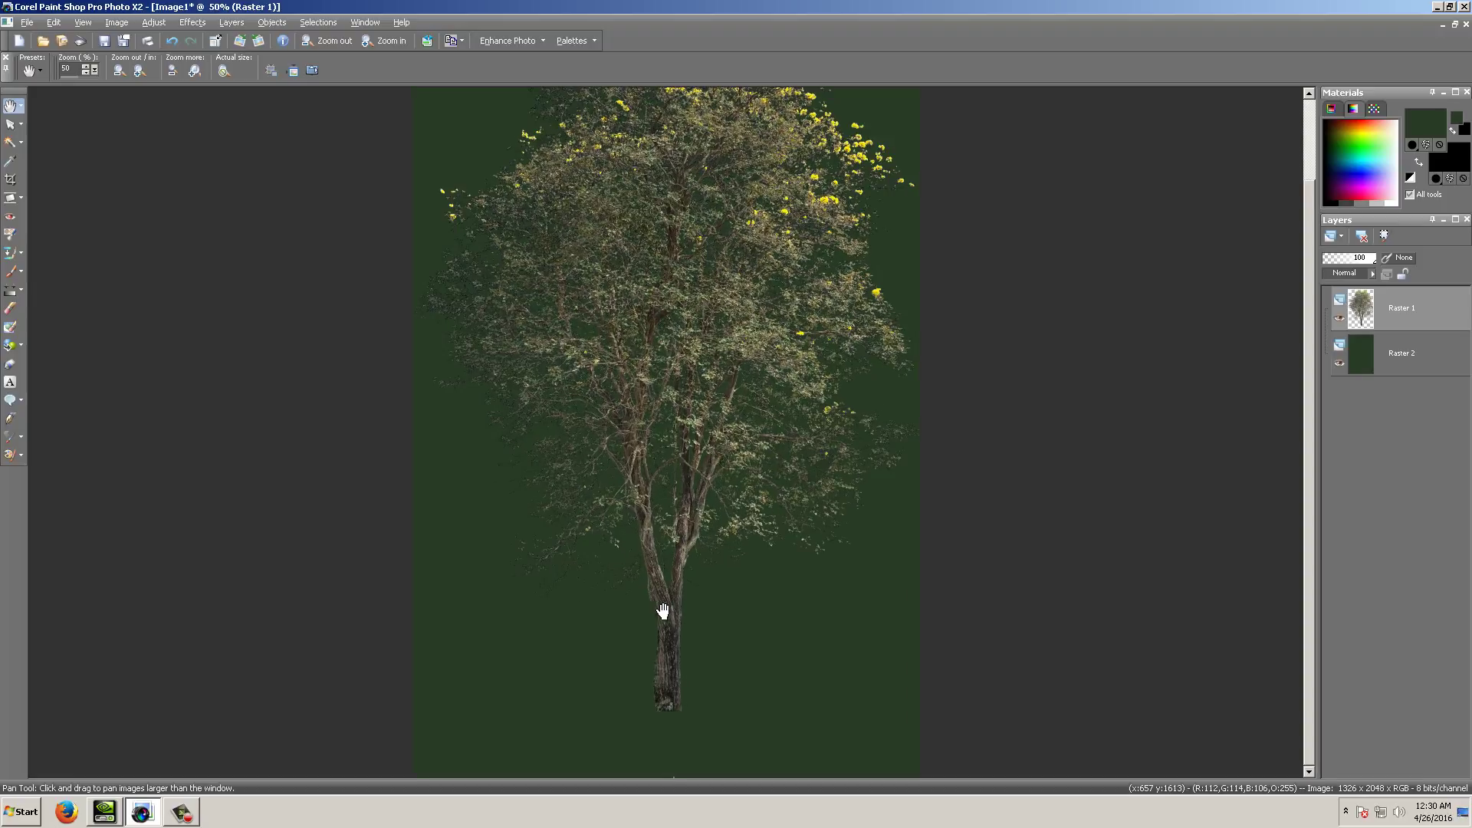
scroll(660, 608, "up", 2)
scroll(682, 491, "up", 2)
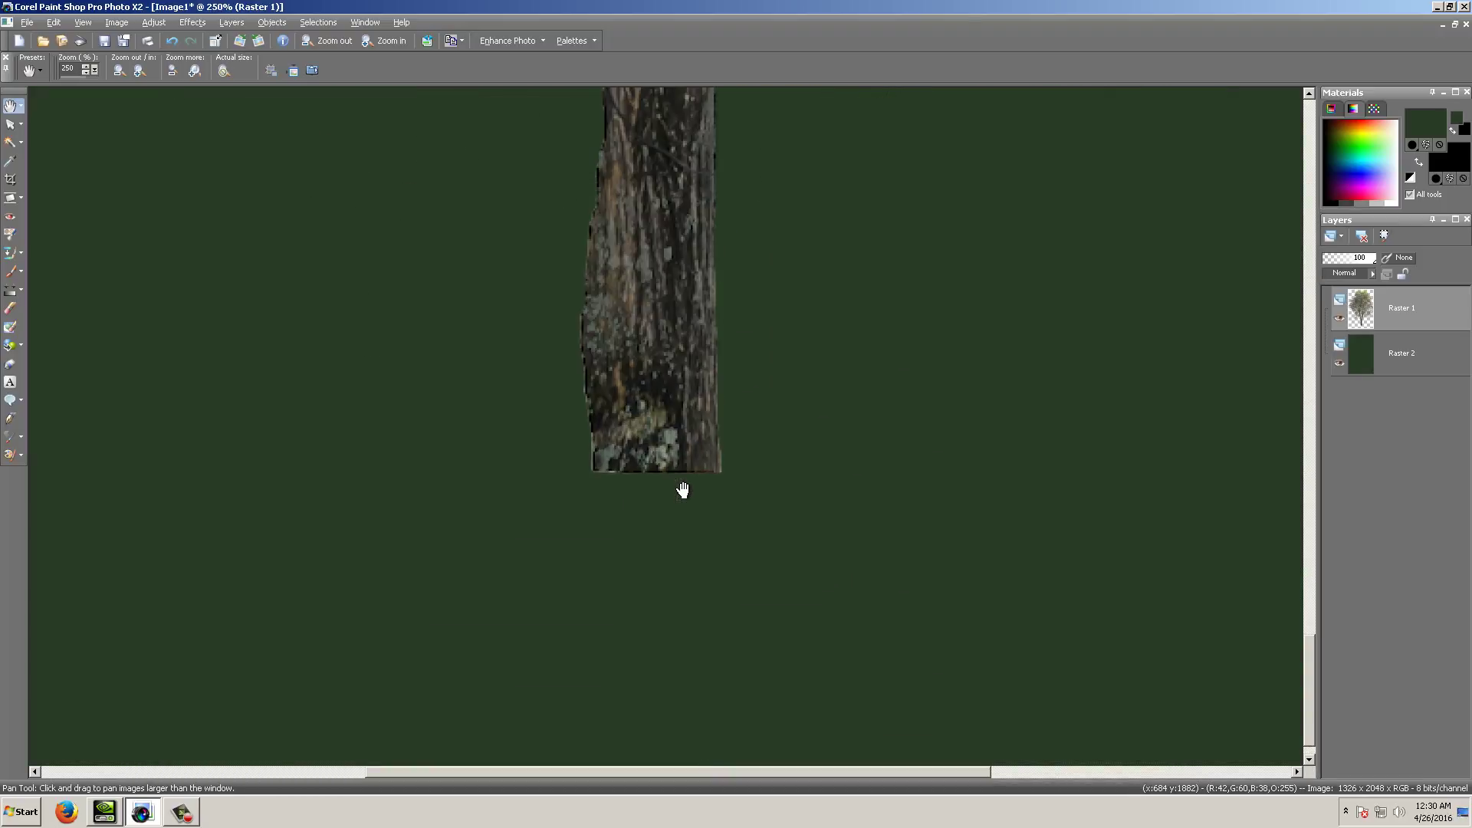
scroll(662, 453, "down", 5)
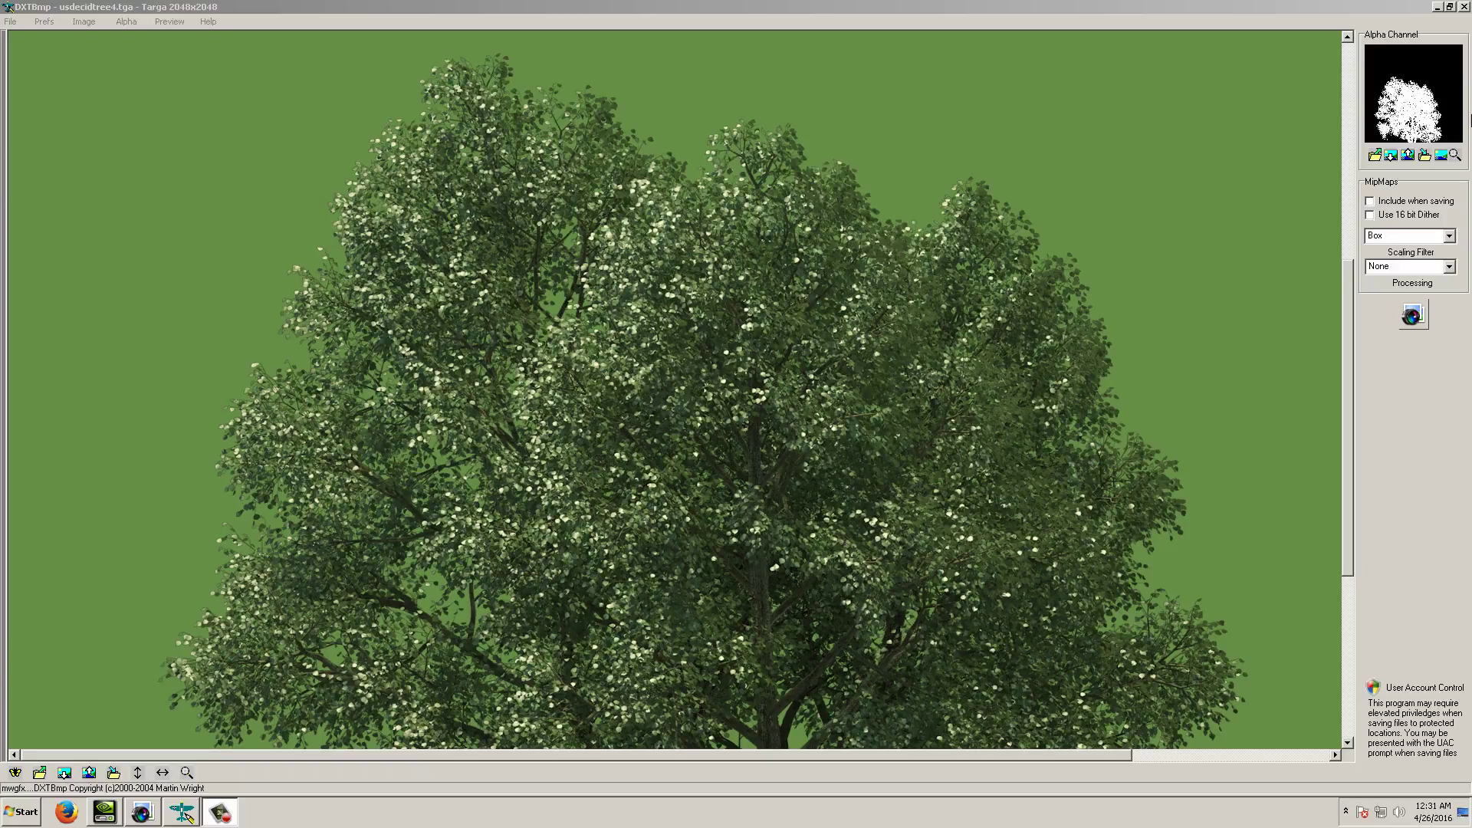
Check usdecidtree4.tga's cut-out tree on a checkerboard in DXTBmp's maximized Transparency Preview, then close it.
left_click(1462, 157)
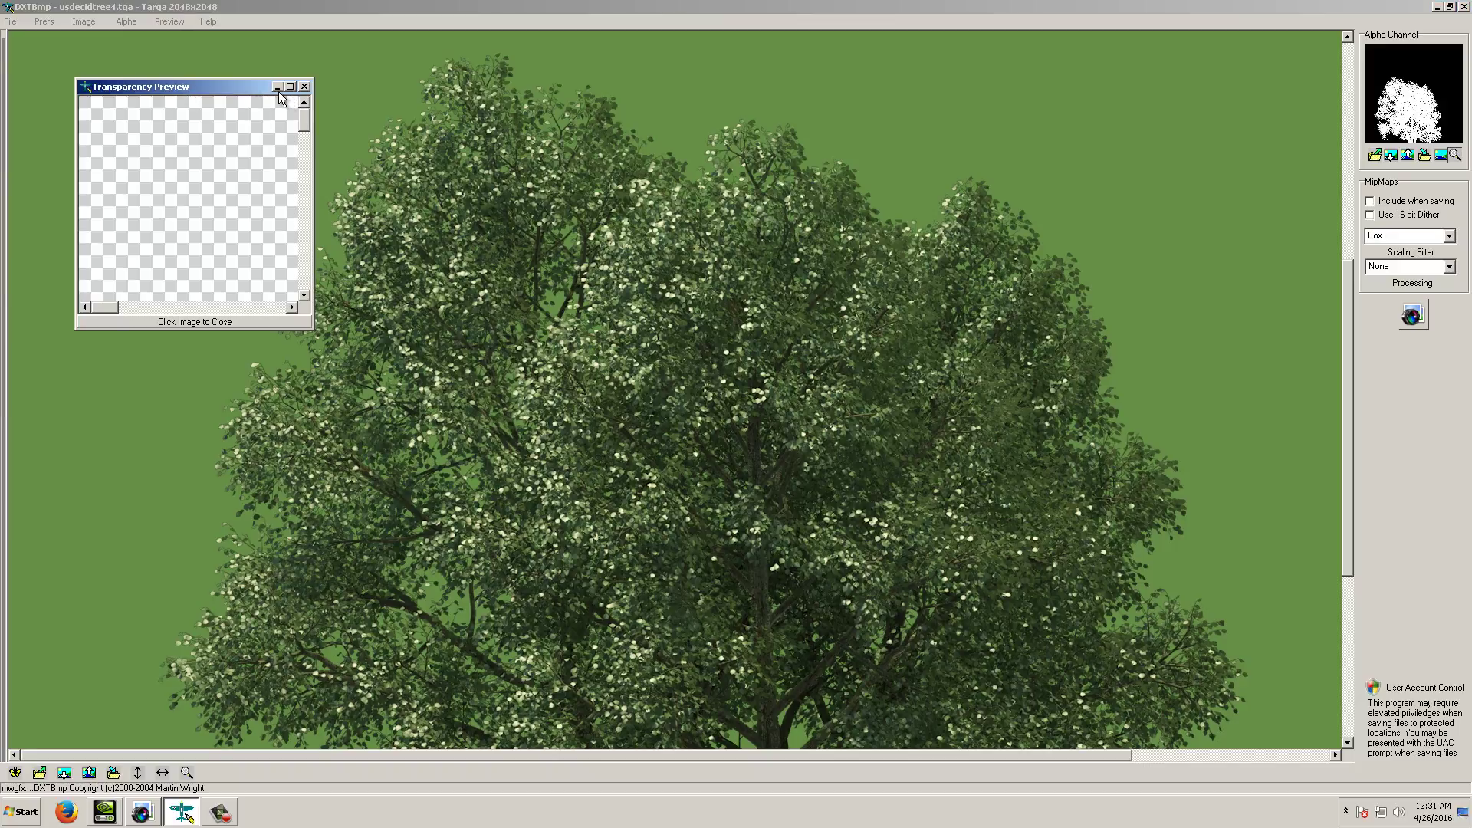
left_click(290, 86)
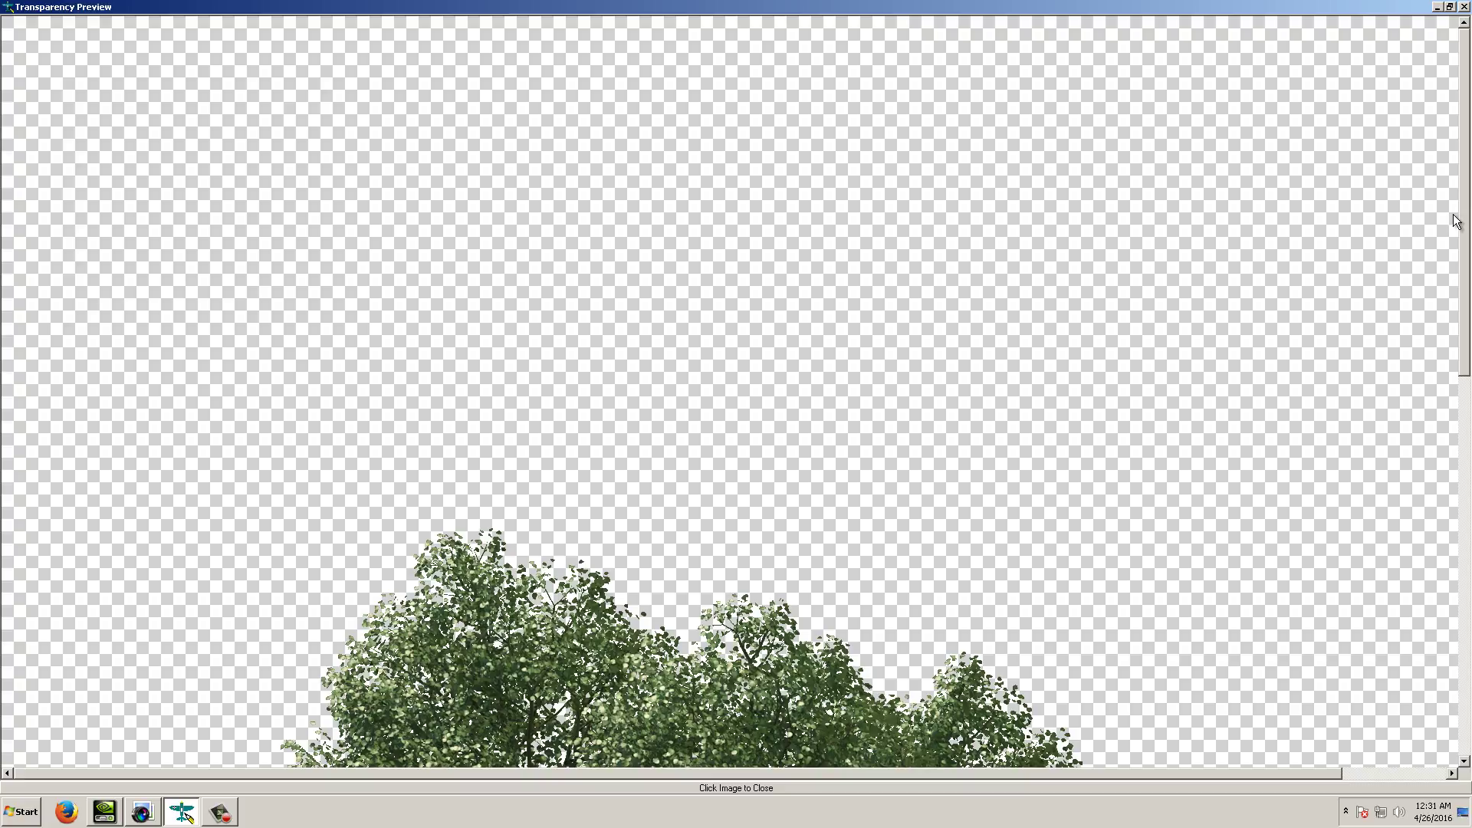
left_click_drag(1460, 222, 1457, 458)
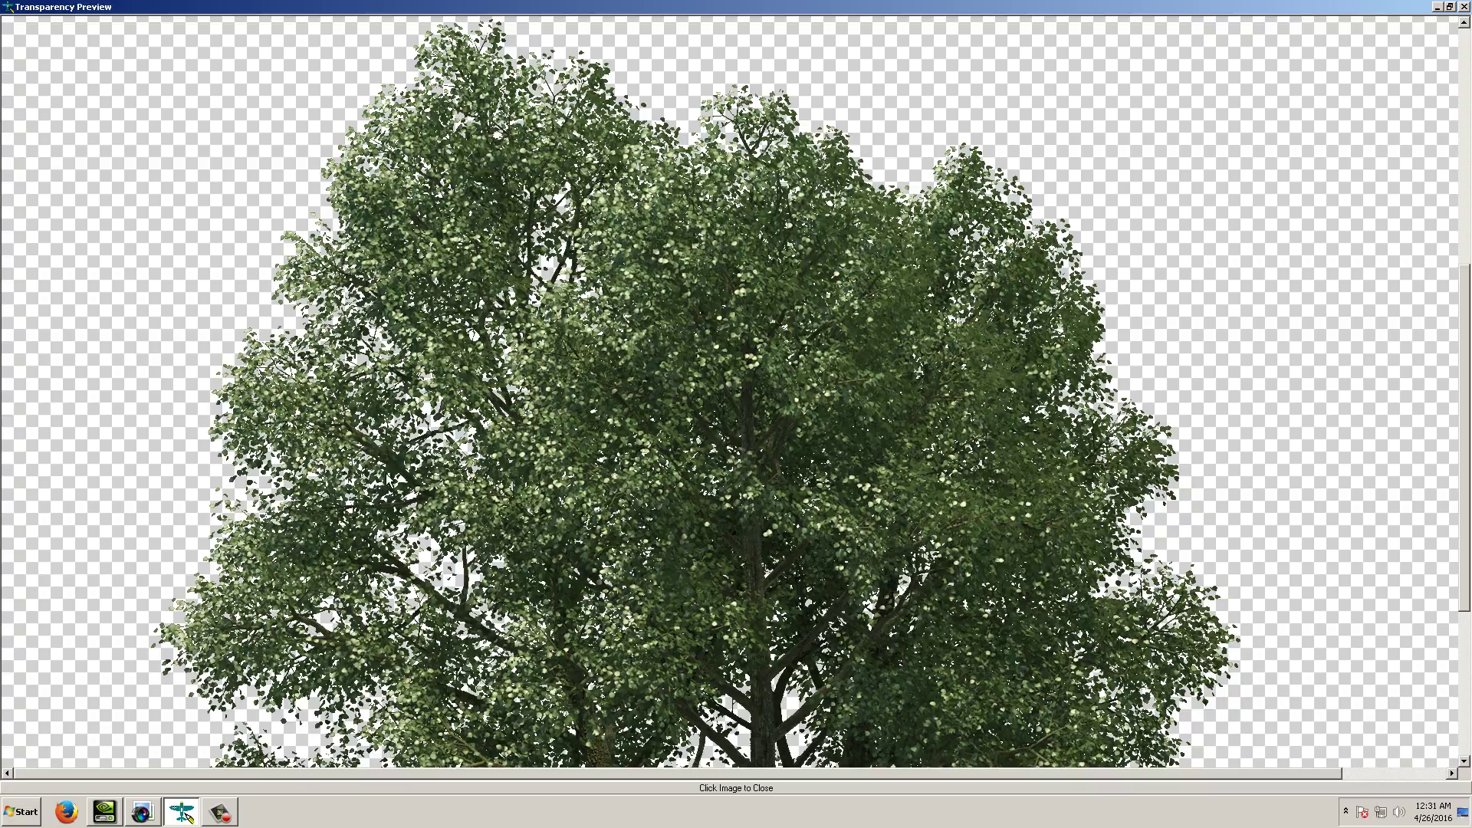
left_click(515, 531)
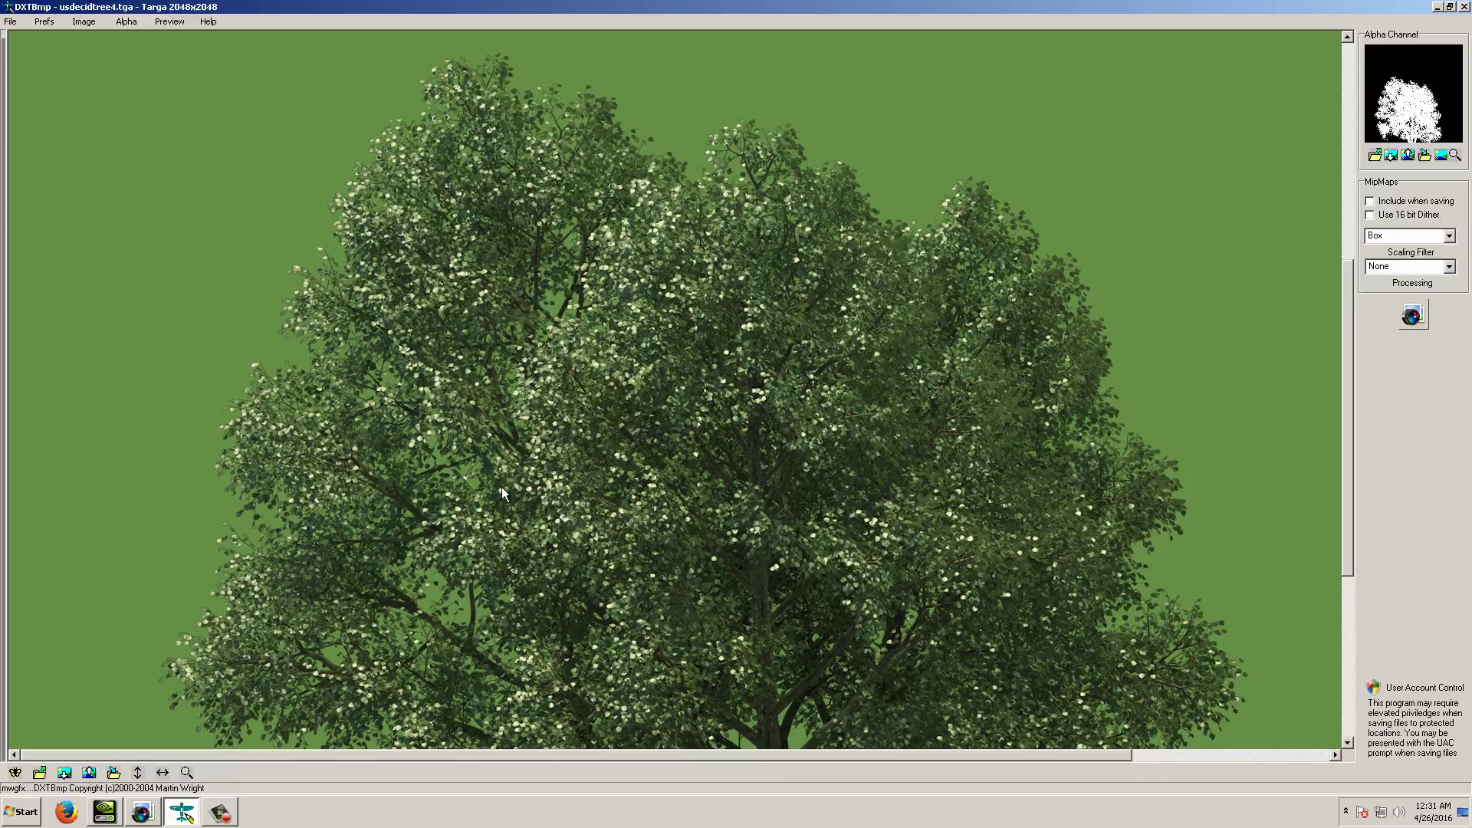
Open DXTBmp's Alpha menu and dismiss it without choosing a command.
left_click_drag(1336, 291, 1338, 380)
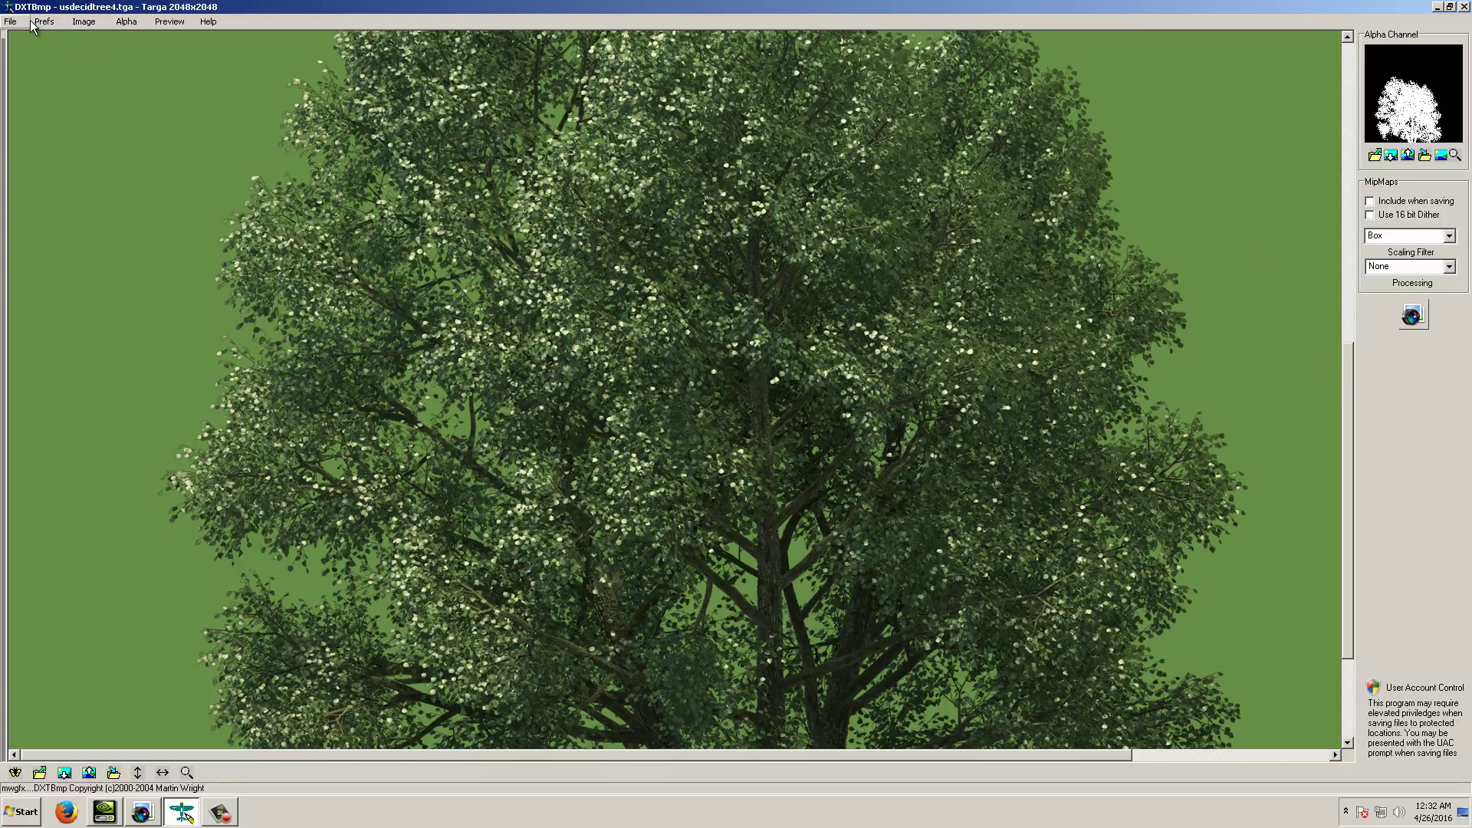
left_click(126, 23)
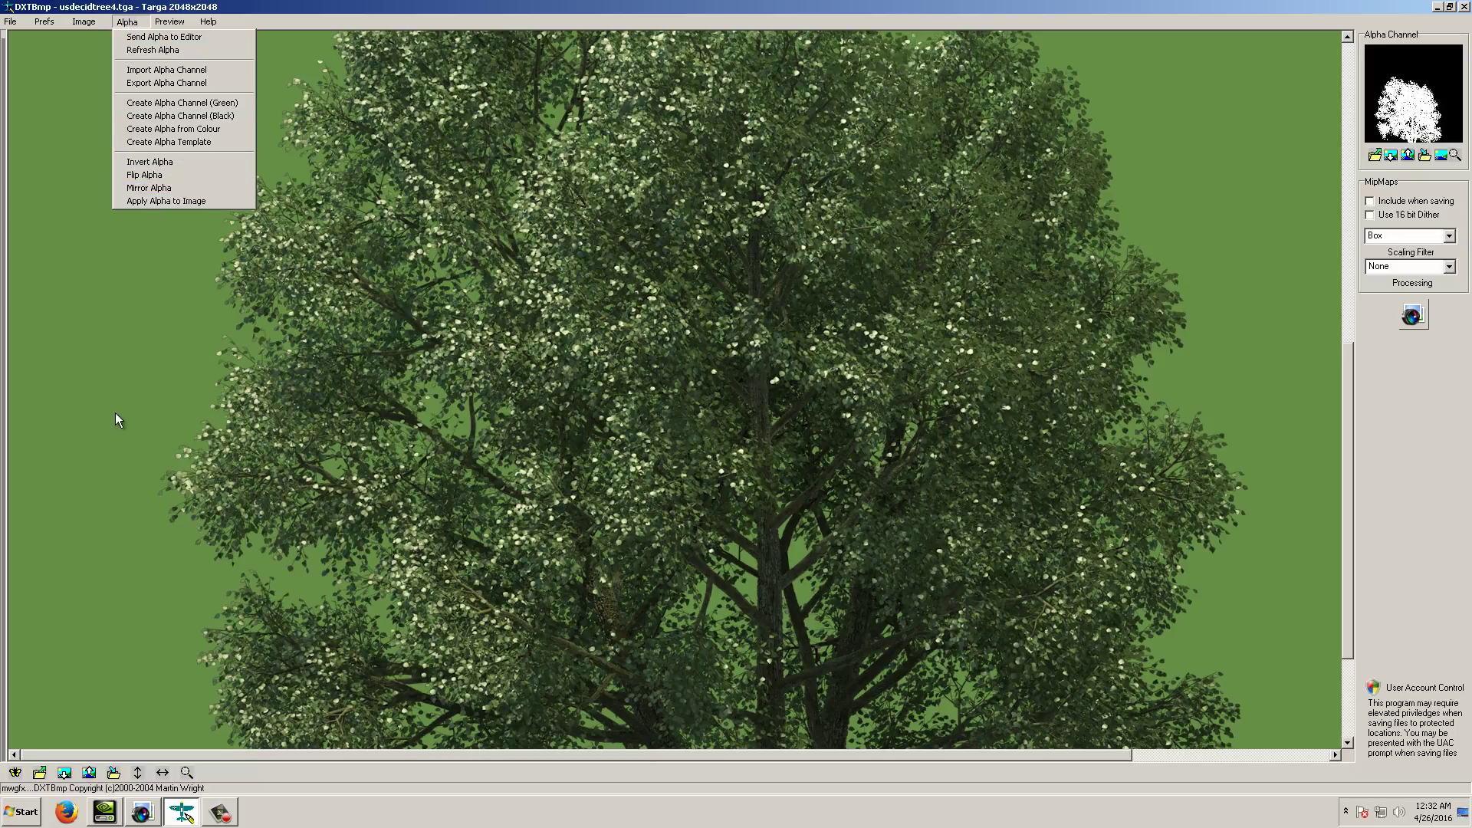
left_click(140, 387)
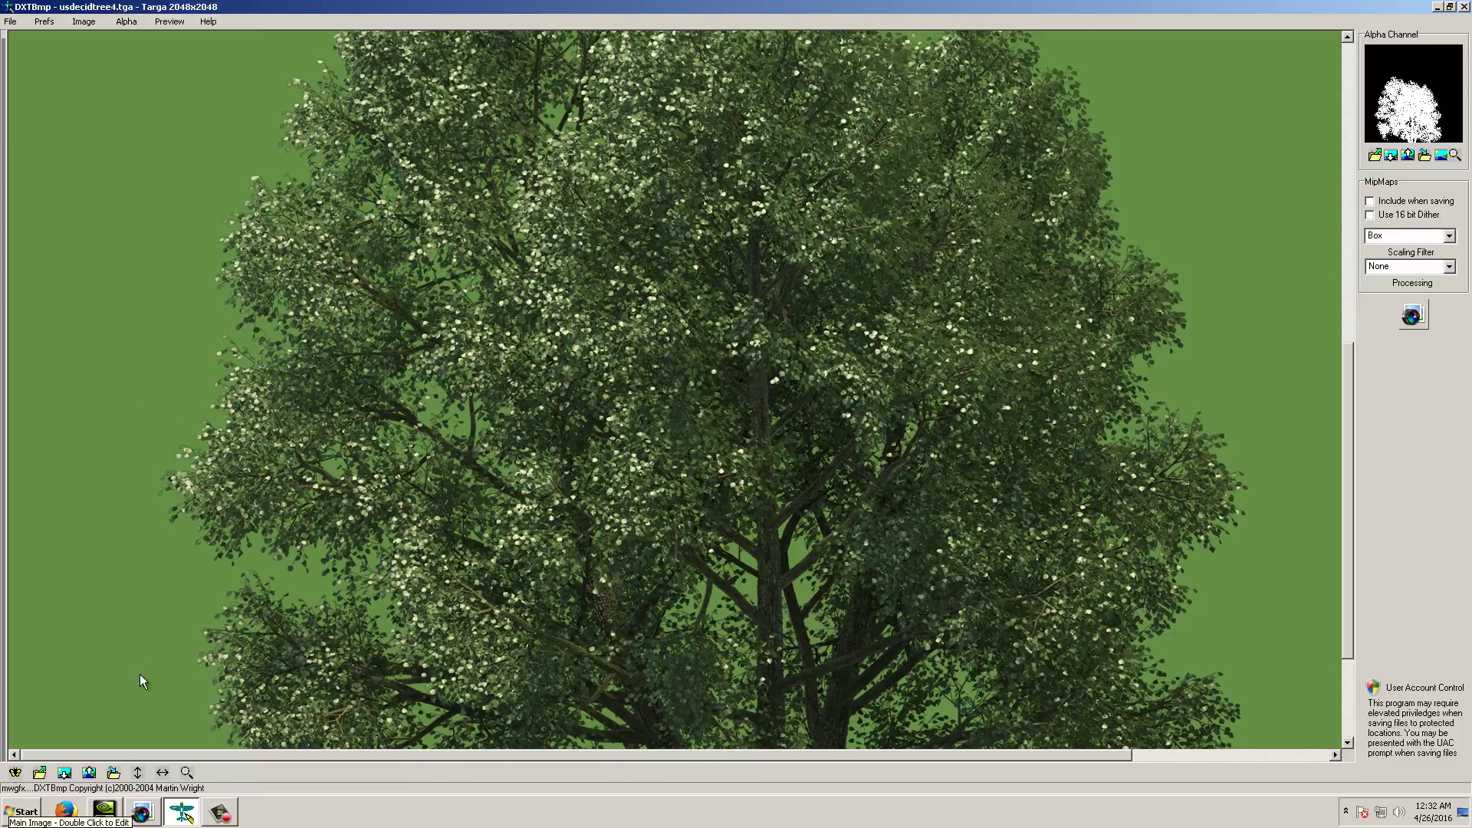
Open the tree texture in Paint Shop Pro as norm and maximize its window.
left_click(71, 774)
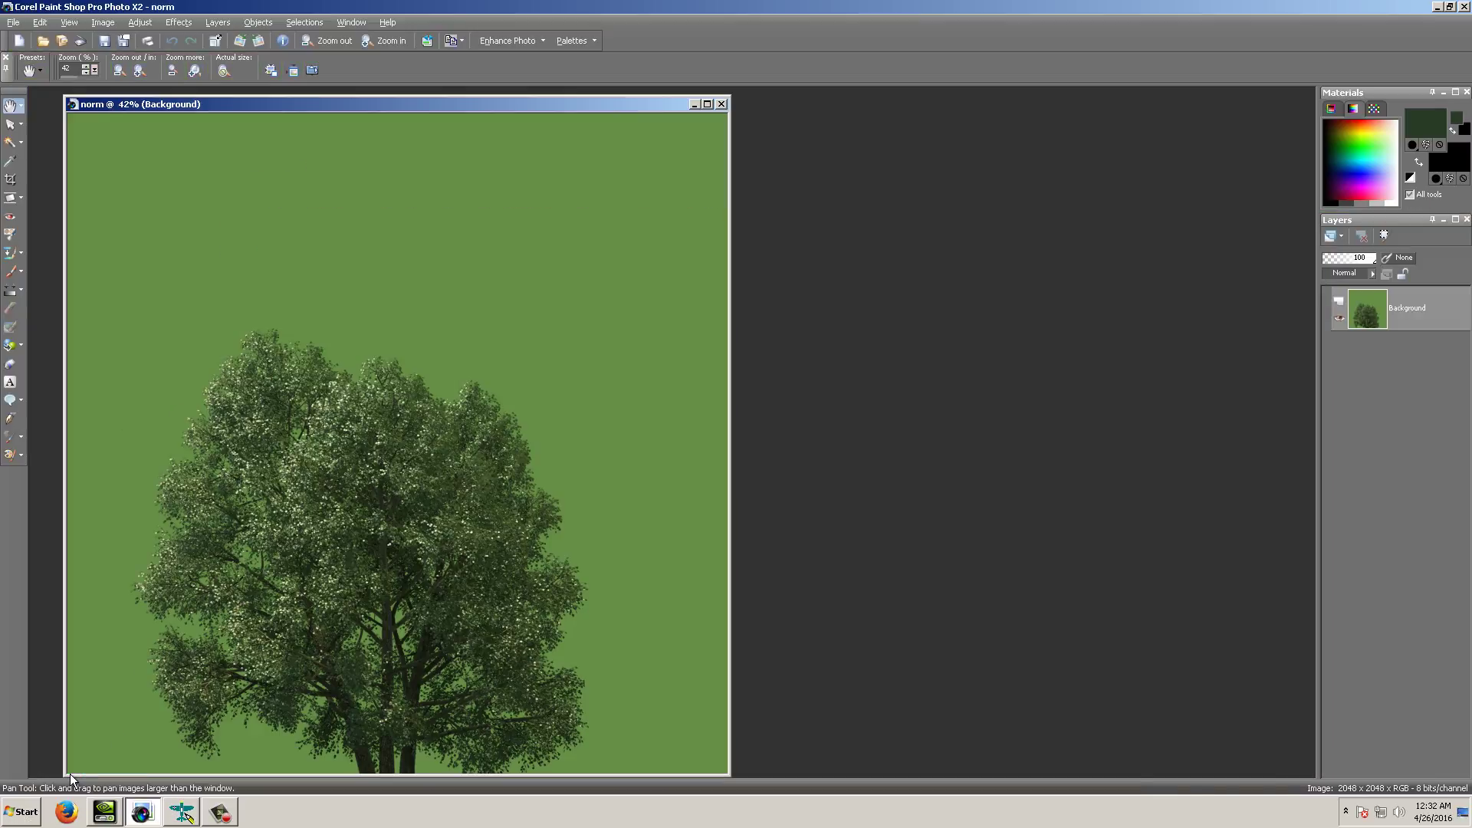
left_click(707, 103)
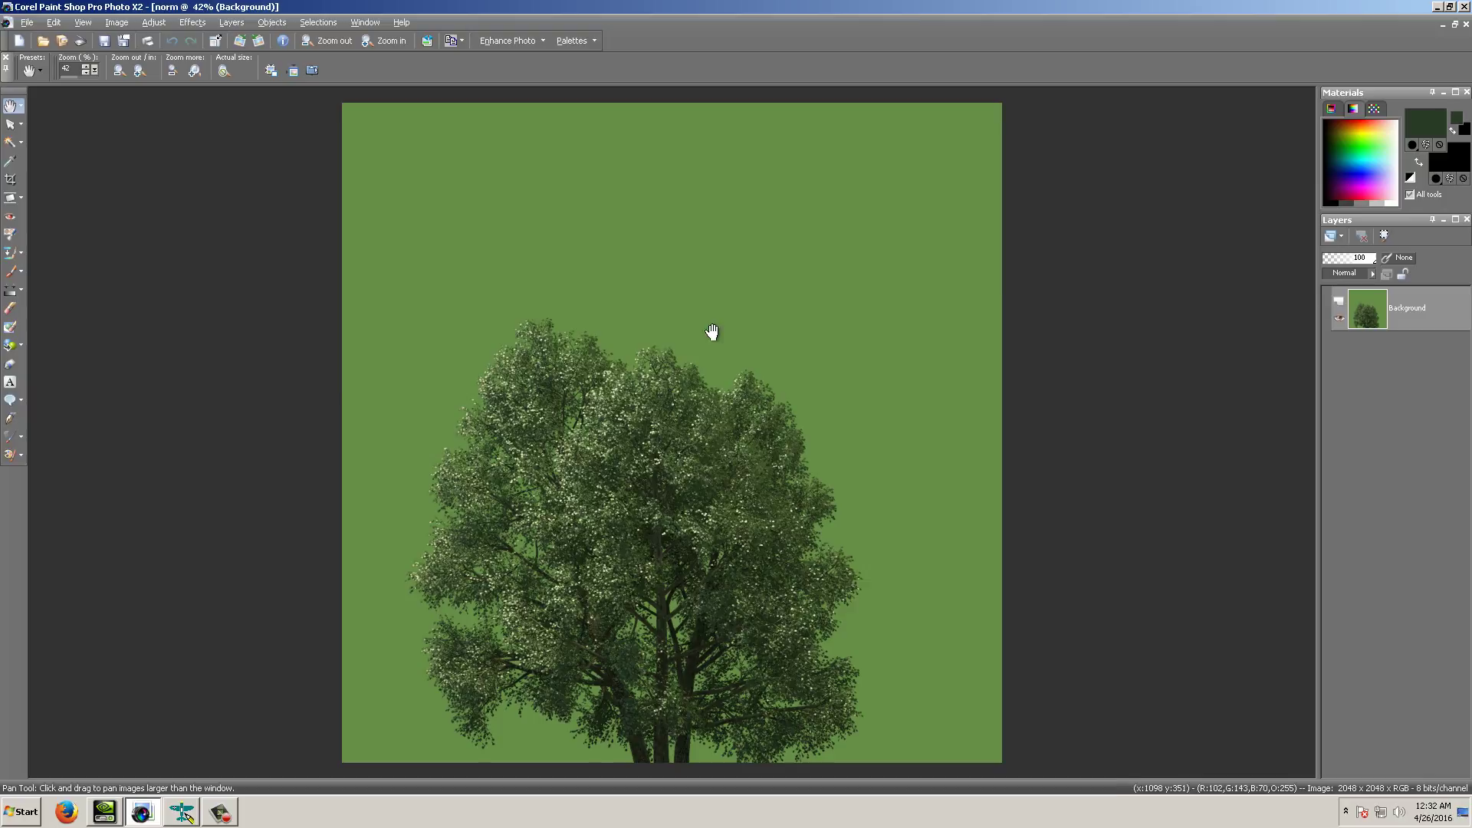
scroll(710, 329, "up", 1)
Select the tree against the green by colour with the Magic Wand, adjusting its Tolerance.
left_click(12, 144)
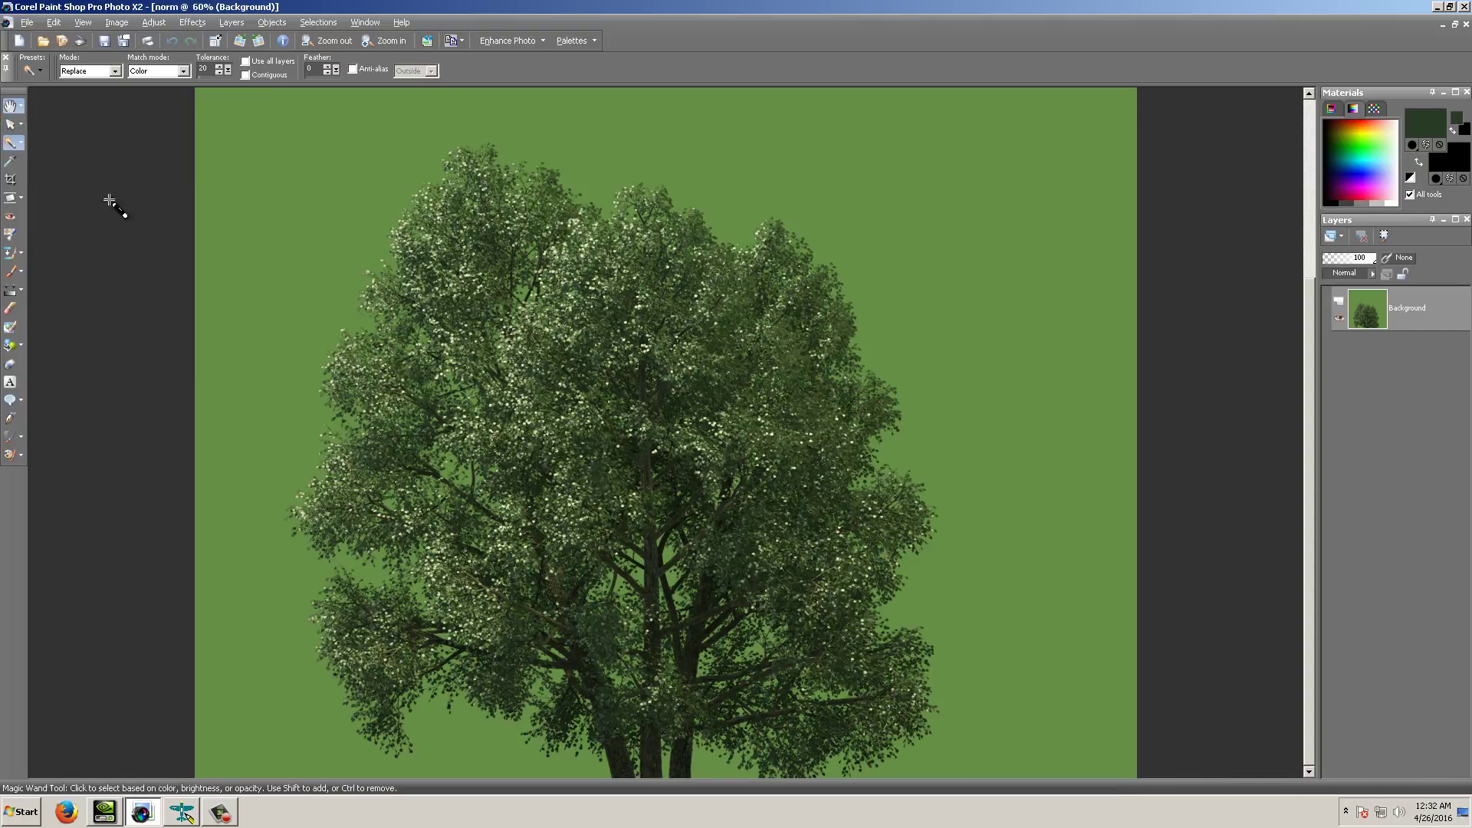
left_click(404, 399)
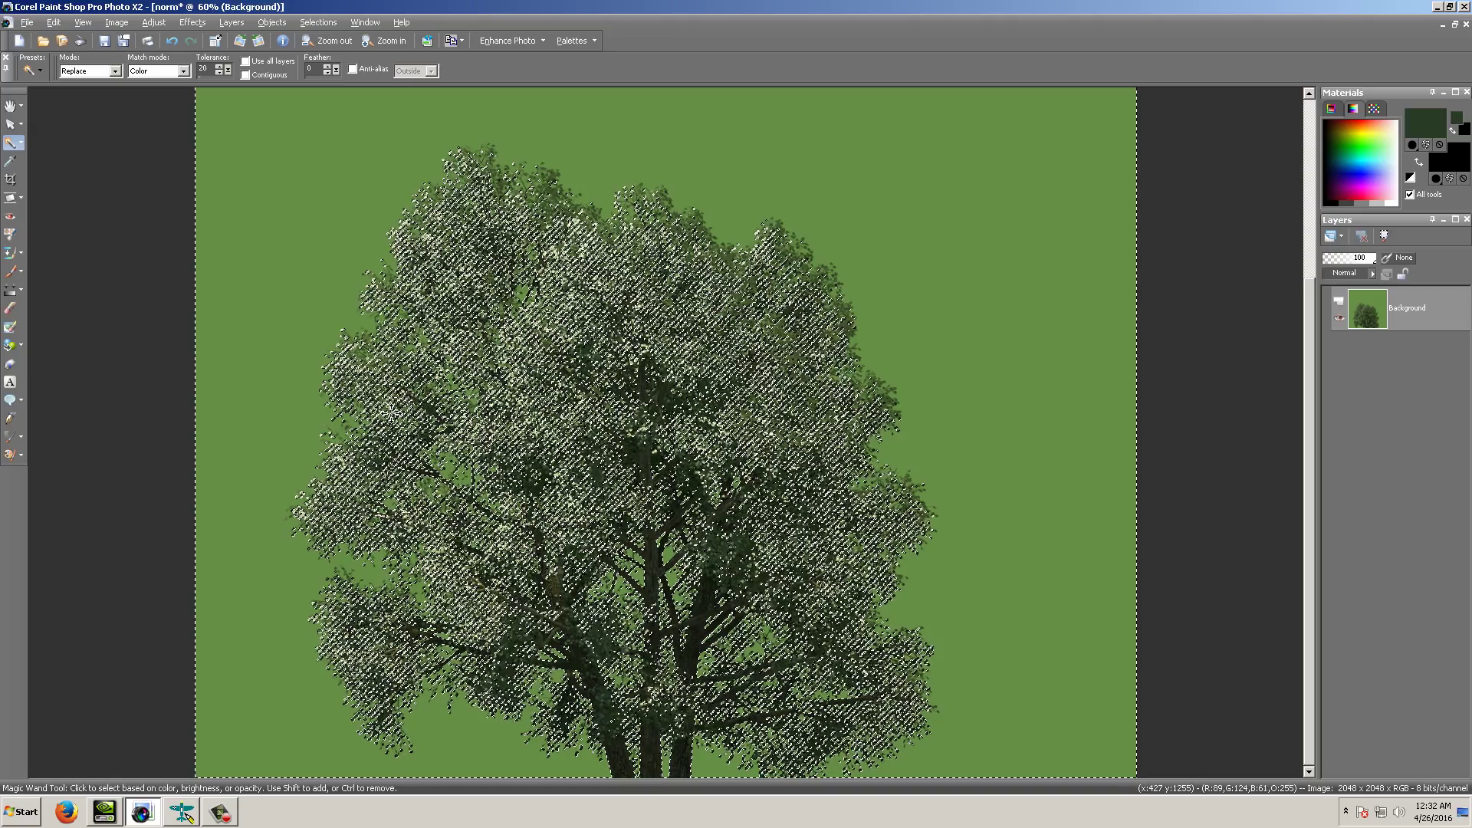
scroll(615, 112, "up", 1)
scroll(651, 301, "up", 5)
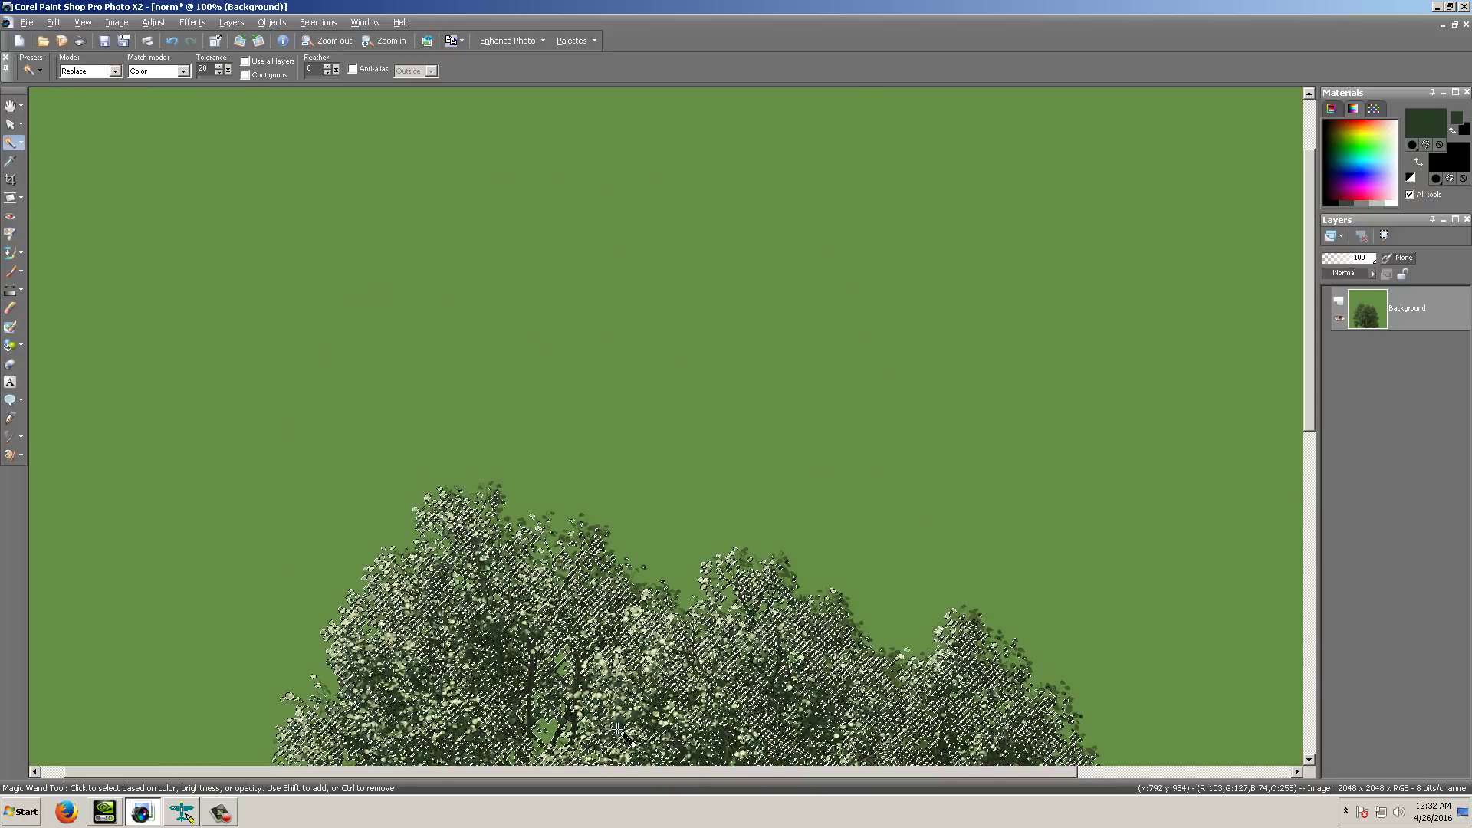
scroll(469, 381, "down", 4)
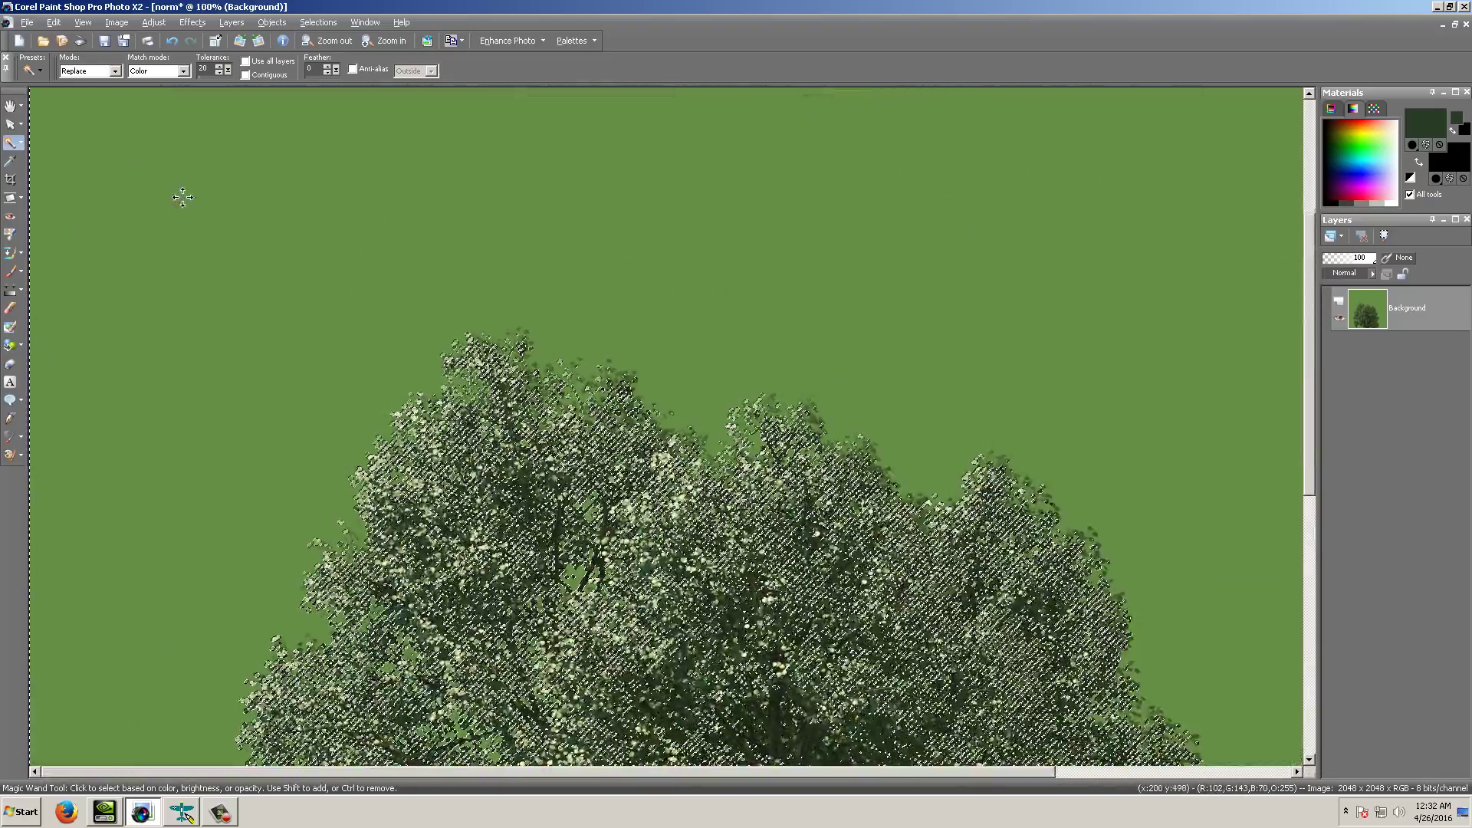
scroll(524, 611, "down", 2)
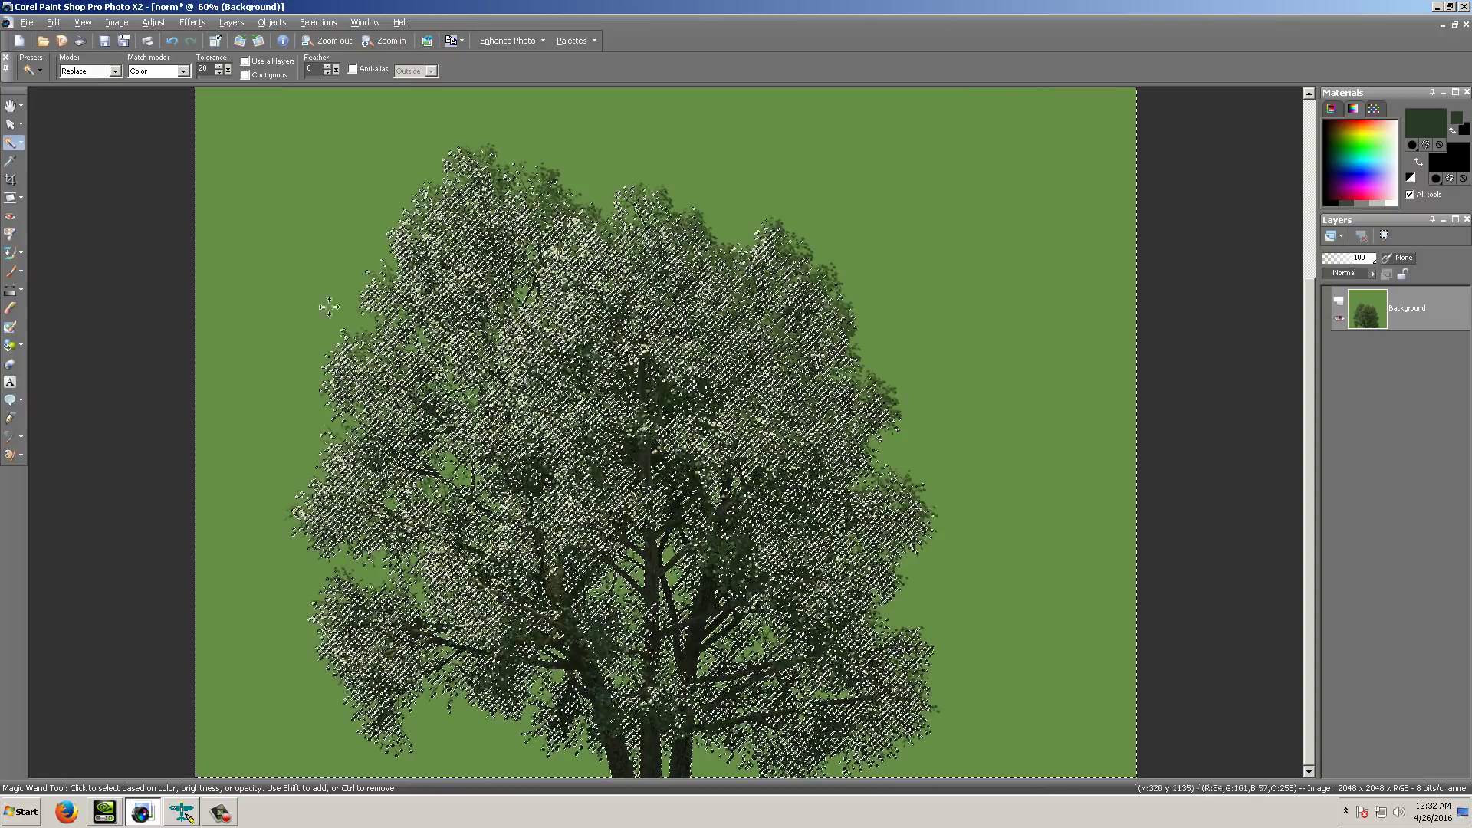
left_click(227, 73)
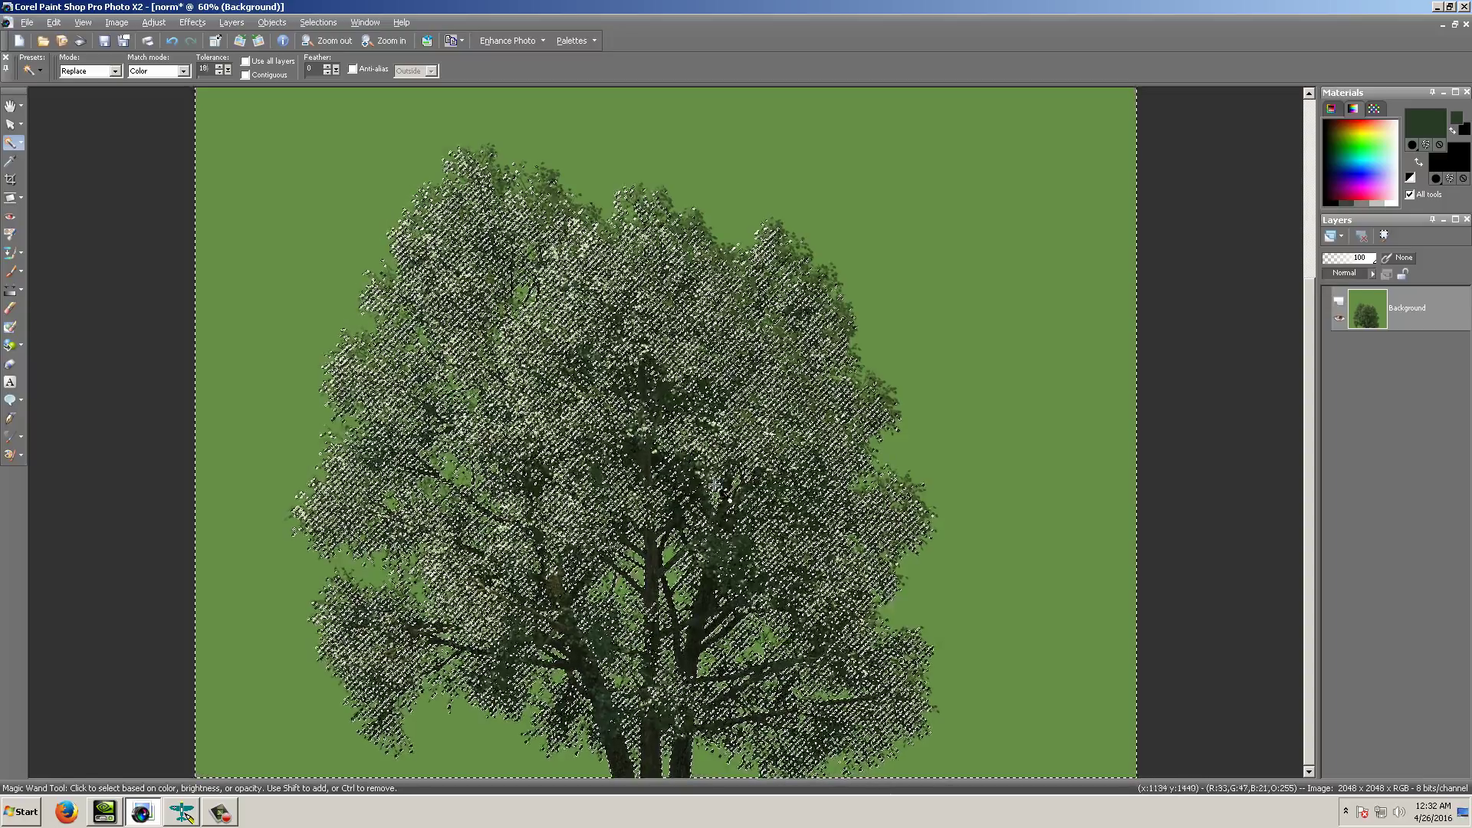
scroll(703, 550, "up", 2)
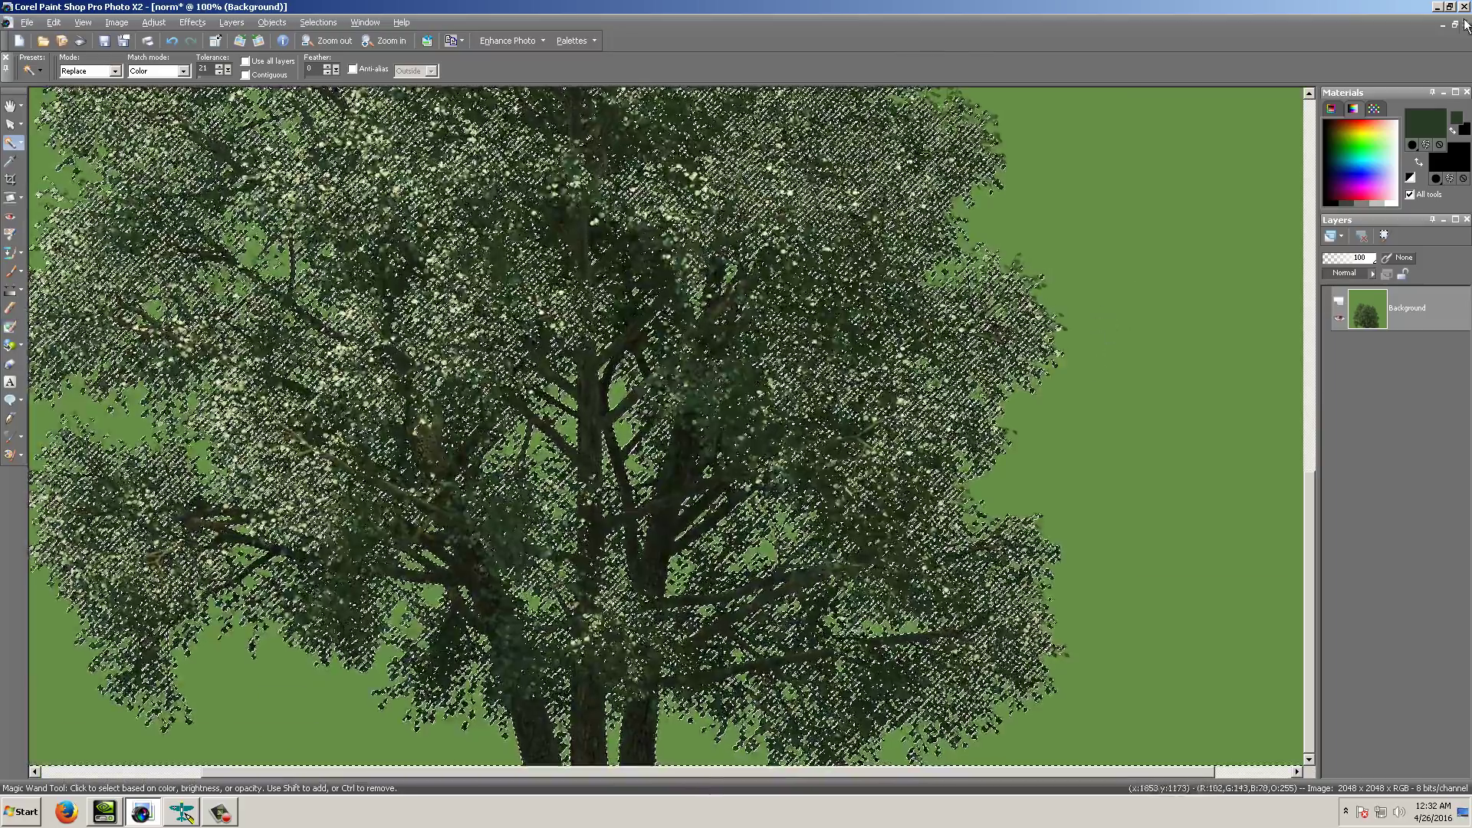
Invert the selection with Selections > Invert and zoom in to check the leaves.
left_click(317, 22)
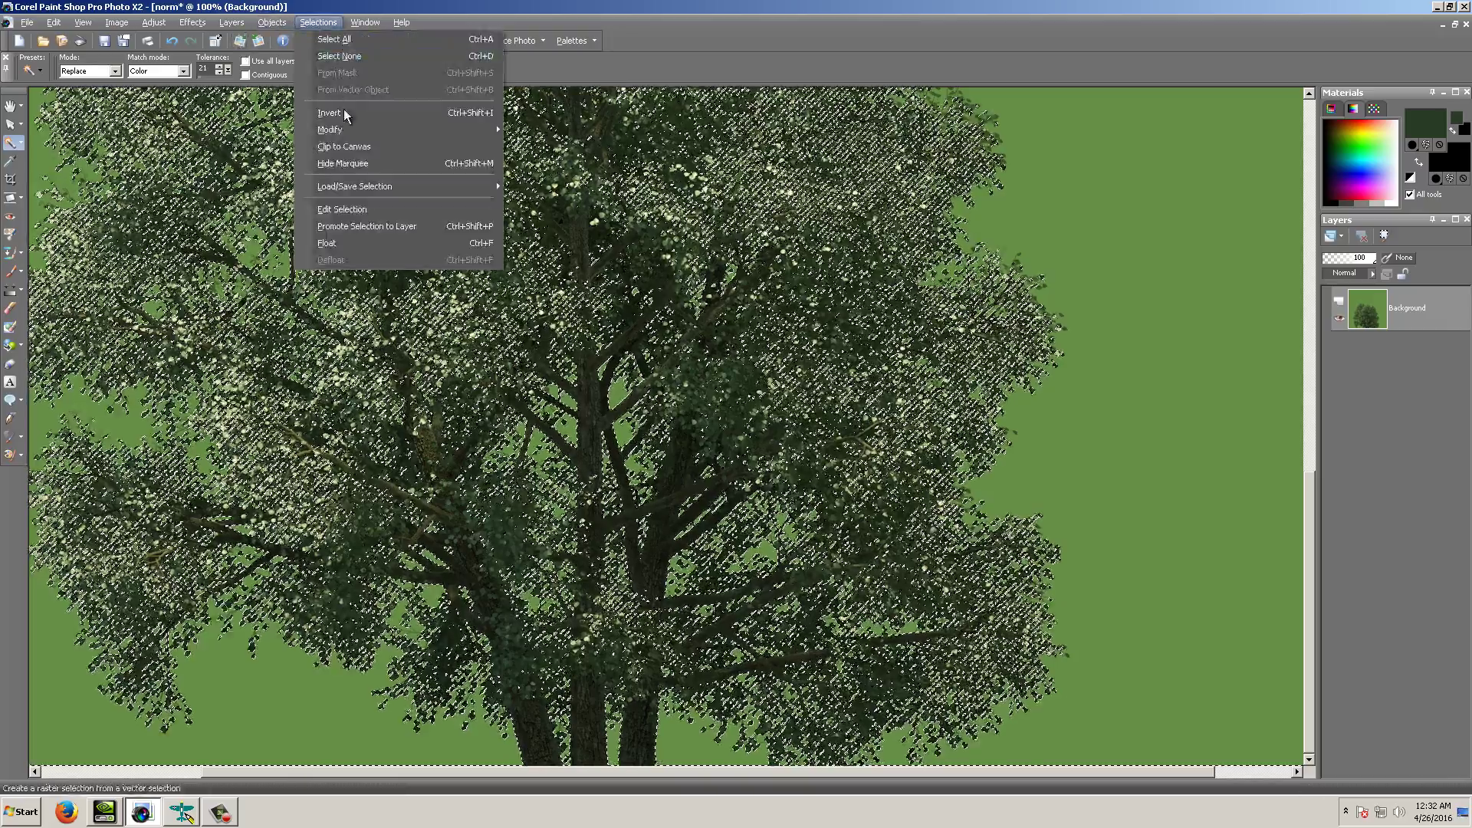
left_click(343, 108)
scroll(532, 431, "down", 3)
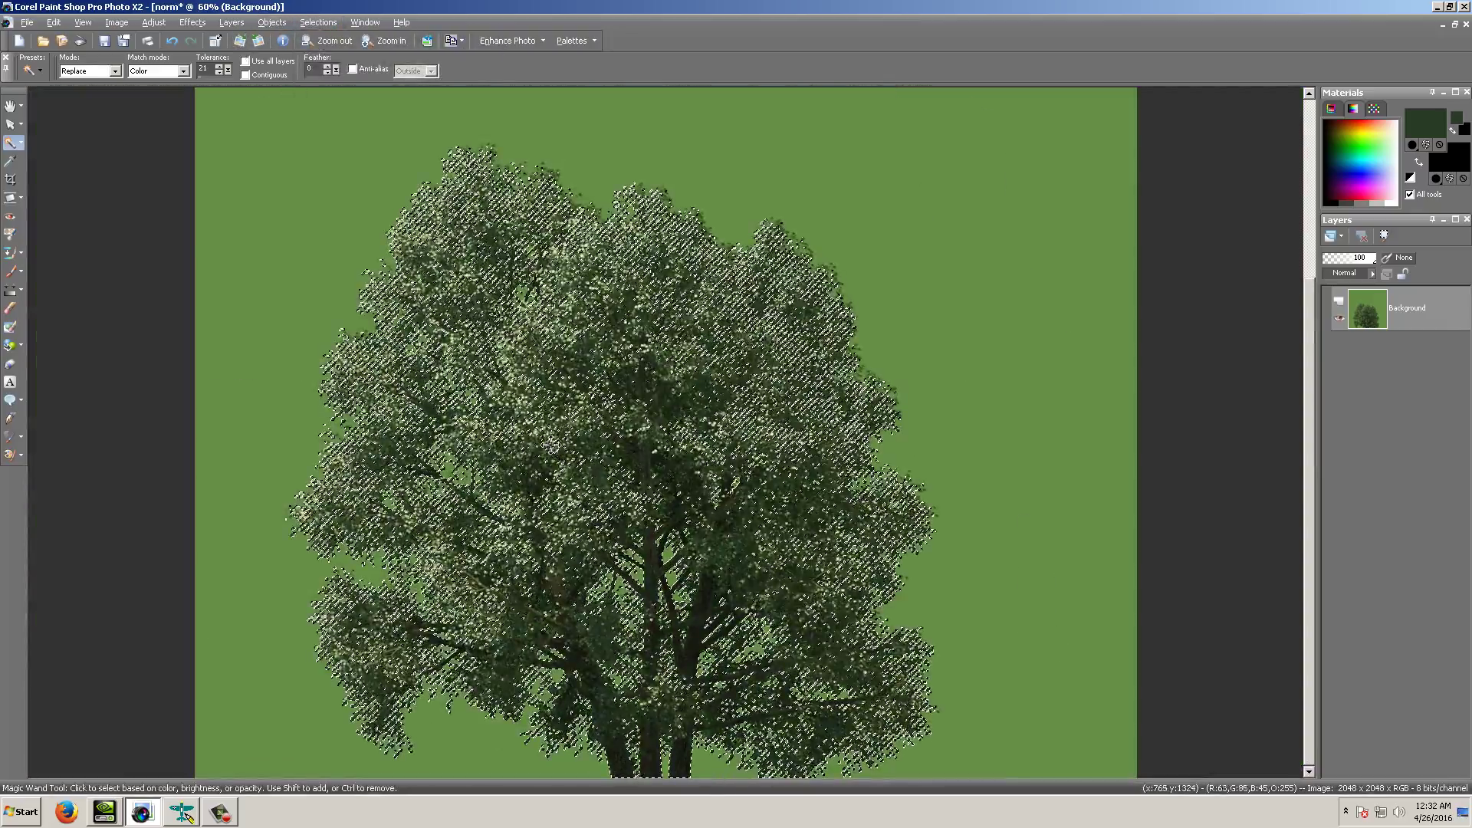
scroll(656, 335, "up", 3)
scroll(655, 335, "up", 5)
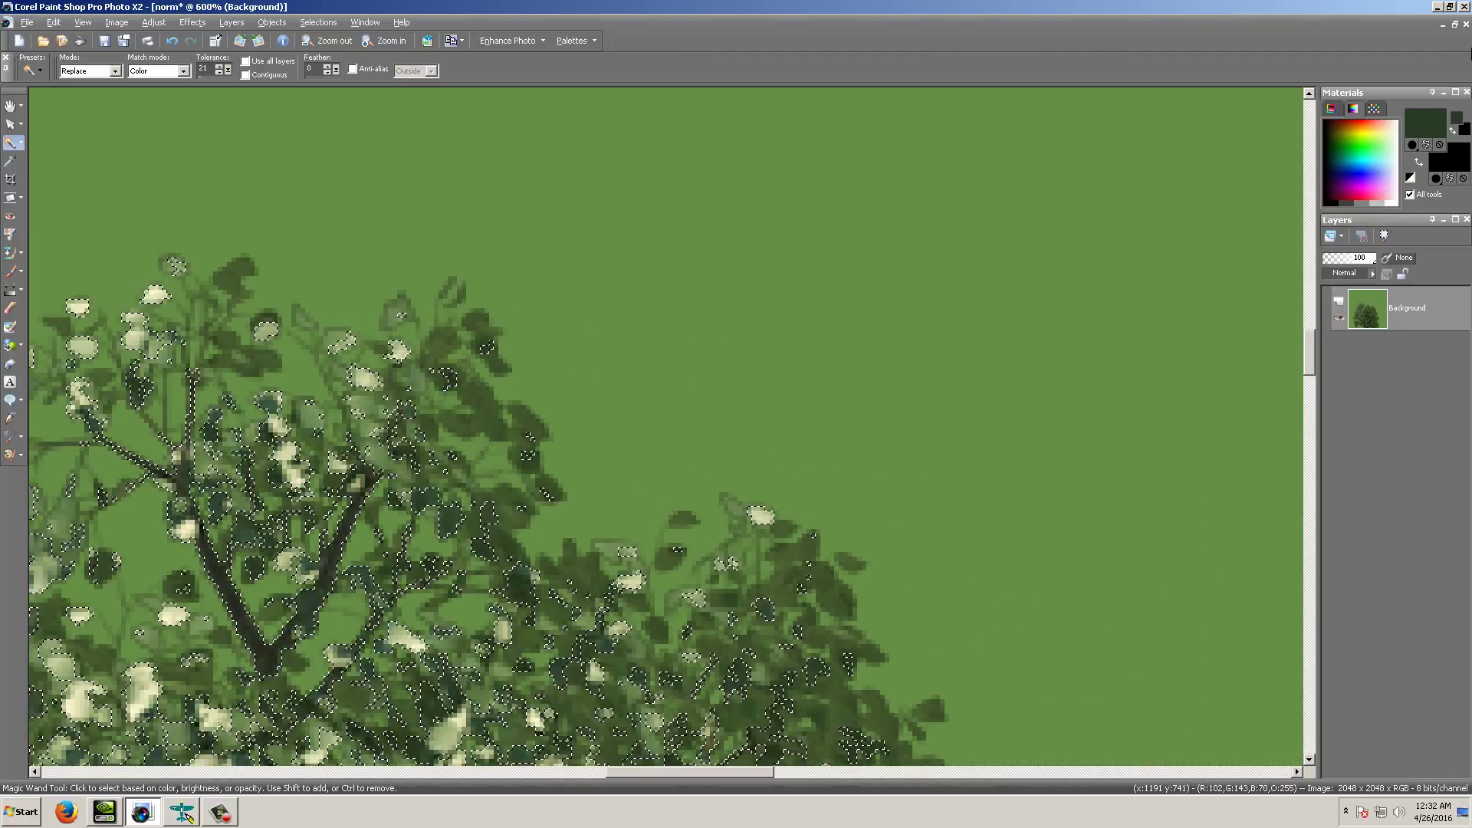
Close norm without saving, then use Alpha > Apply Alpha to Image in DXTBmp, putting the tree on grey.
left_click(1465, 24)
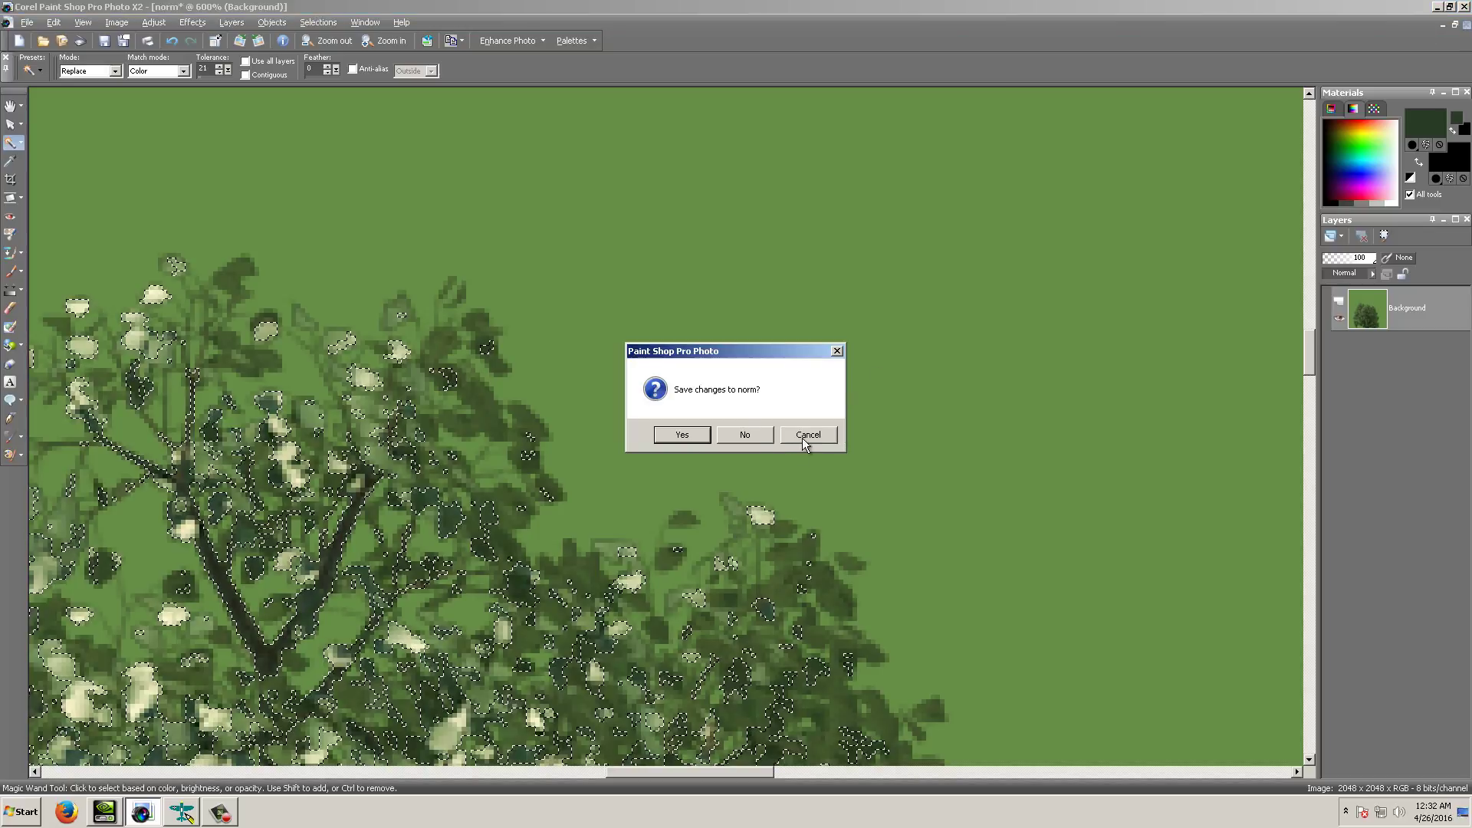
left_click(744, 432)
left_click(182, 812)
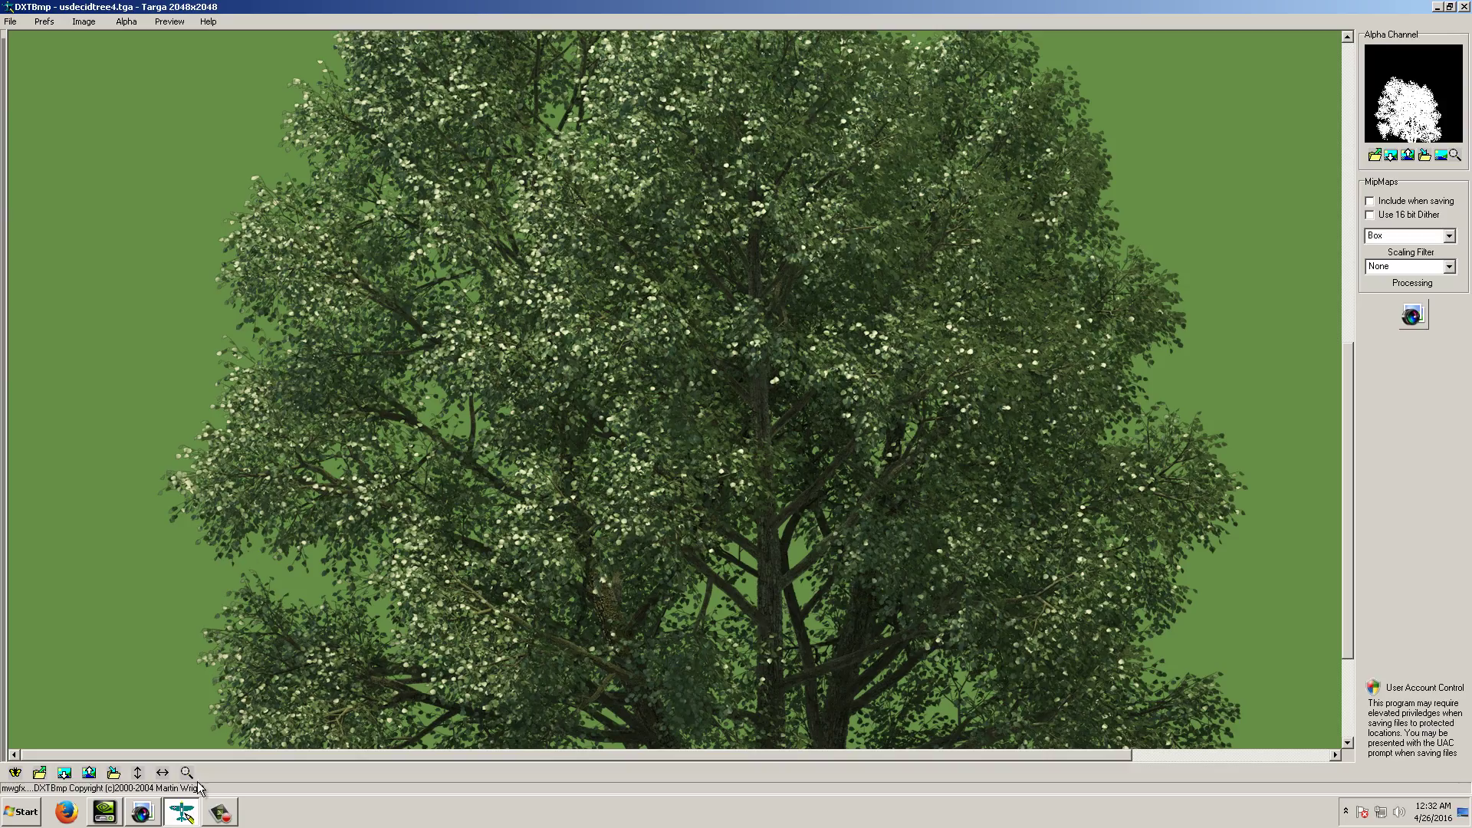
left_click(115, 25)
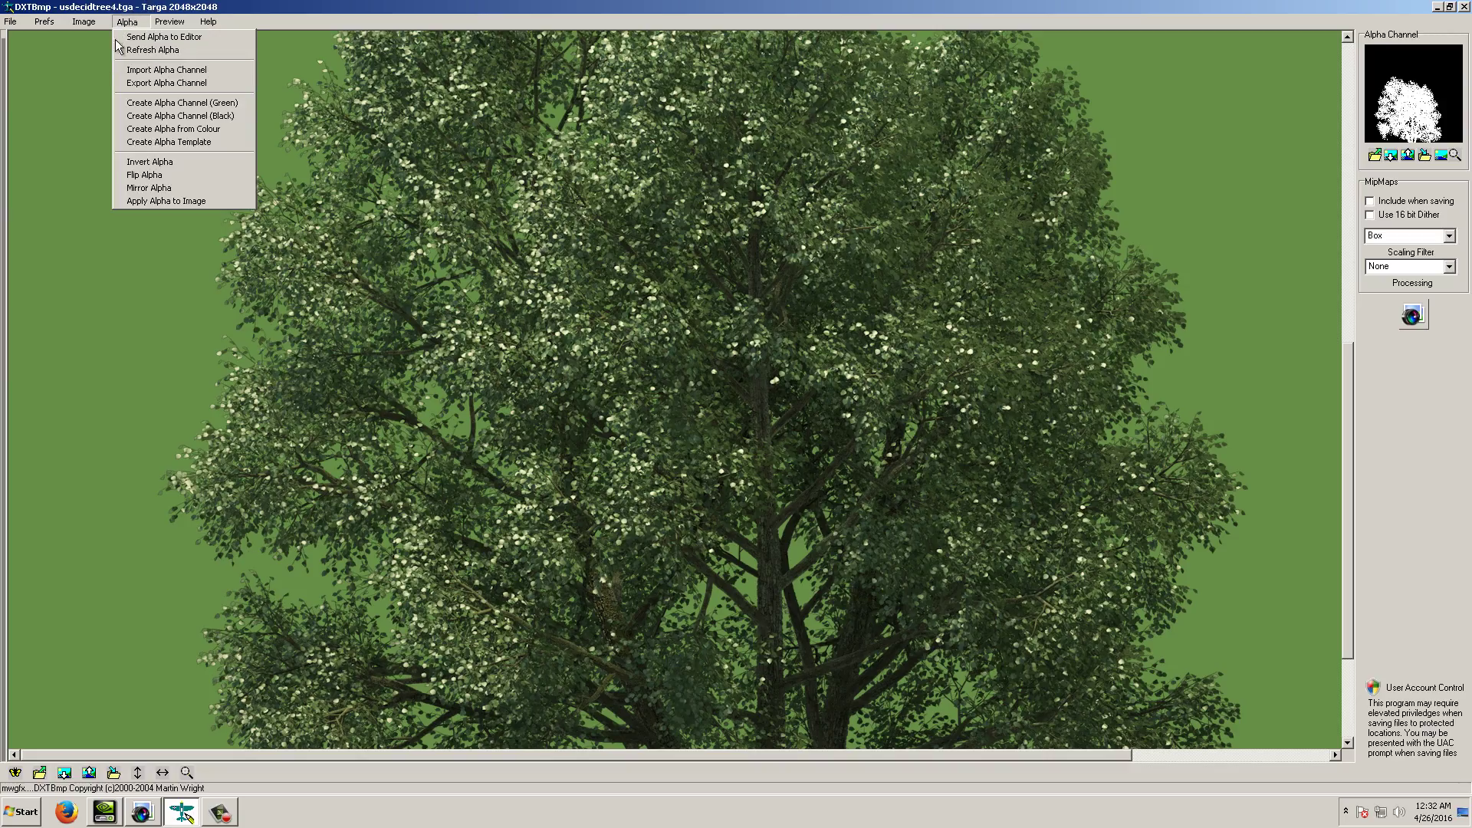
left_click(132, 201)
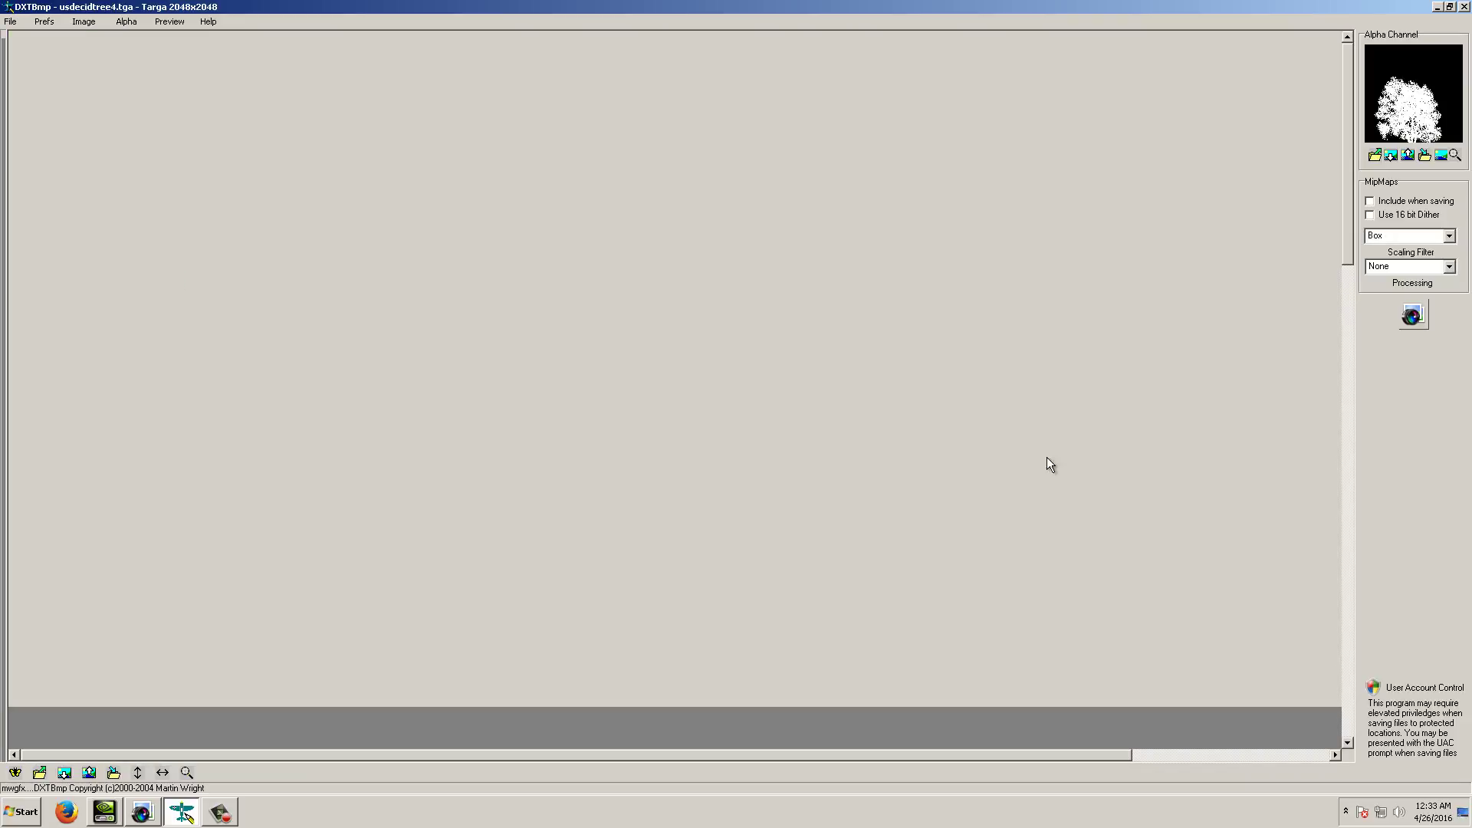
left_click_drag(1351, 184, 1334, 565)
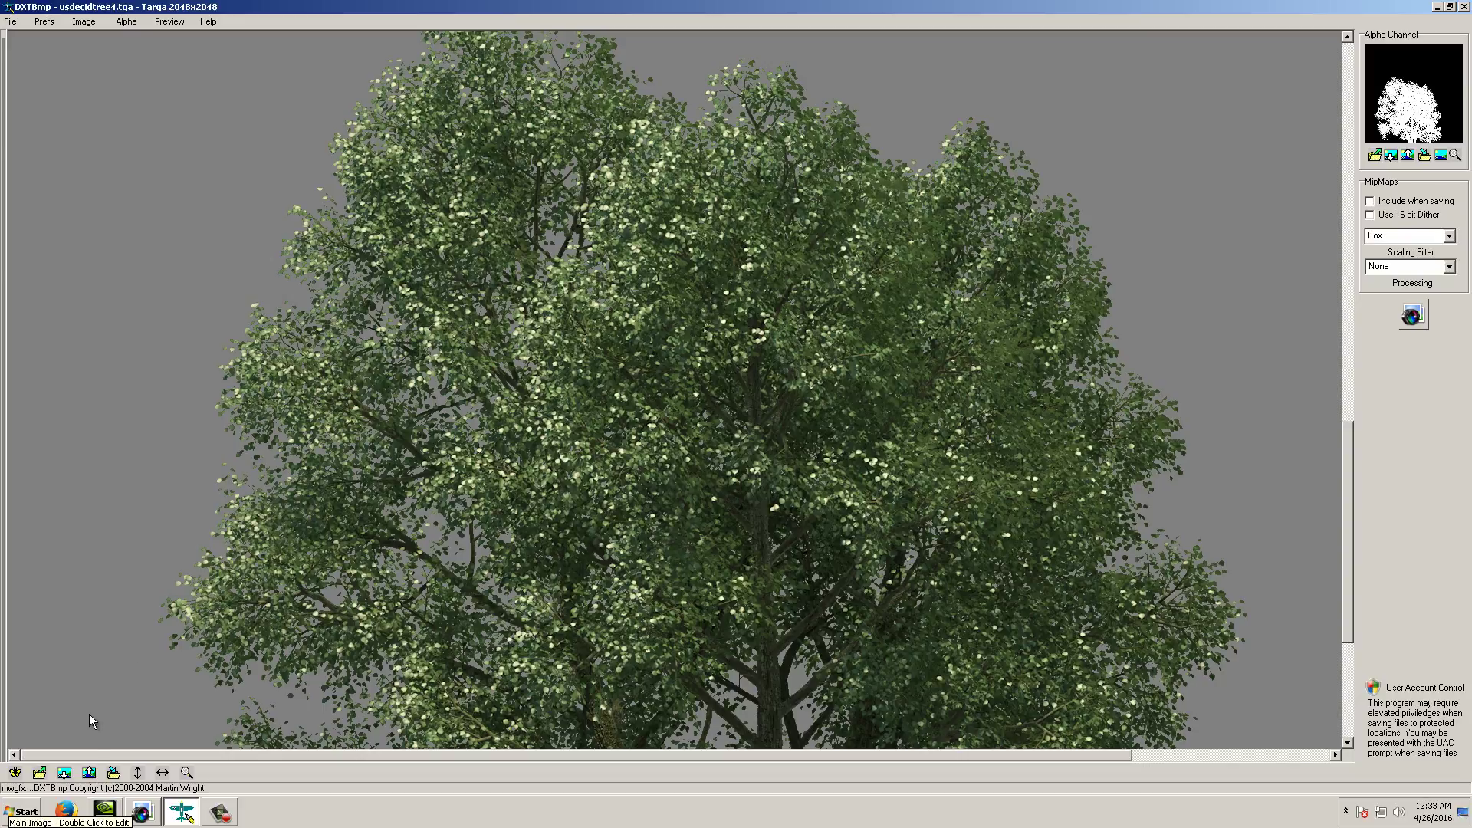
Open the grey-background tree in Paint Shop Pro, maximize it and select the grey background by colour.
left_click(65, 772)
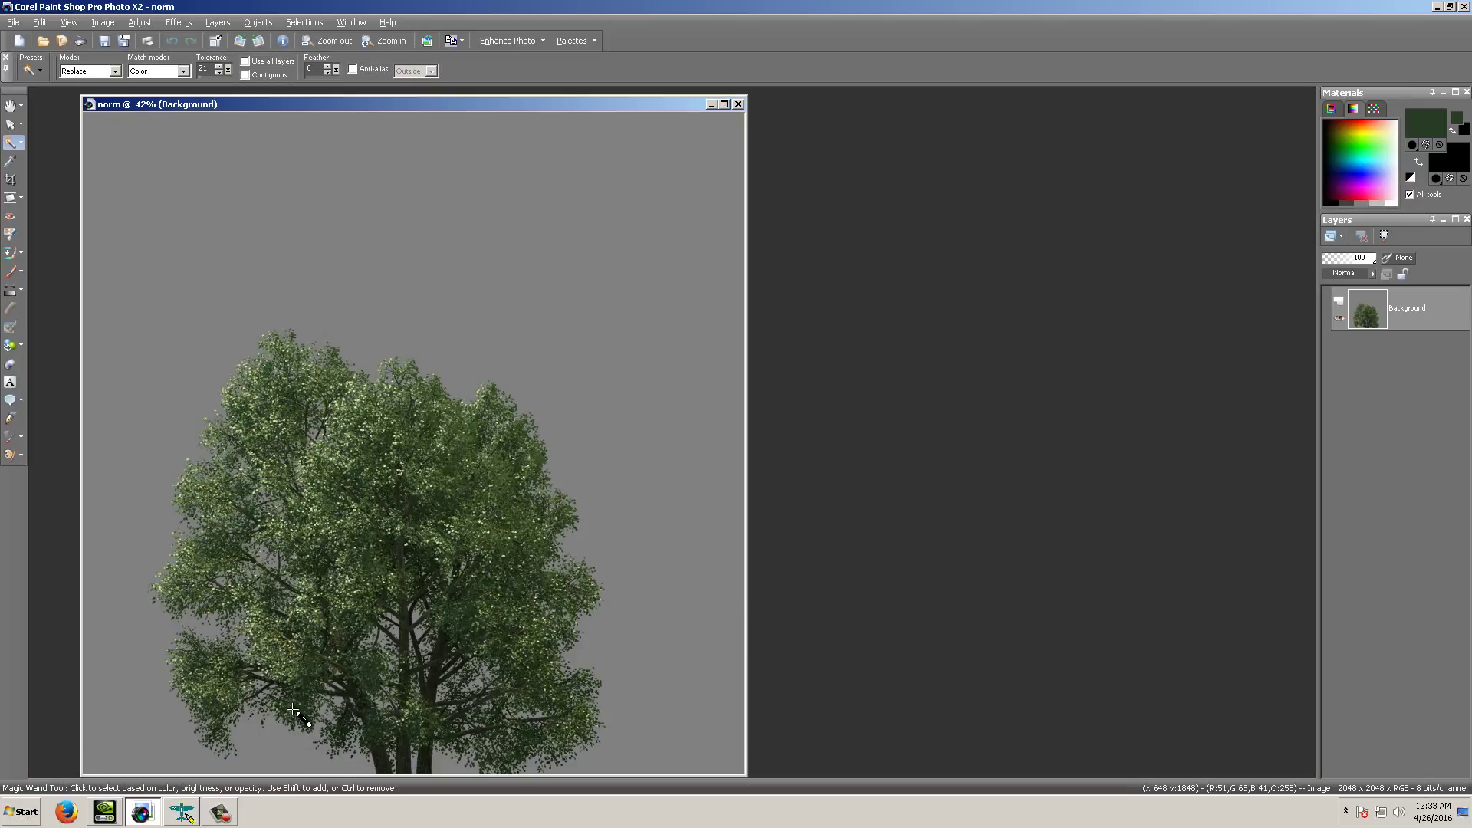
left_click(723, 104)
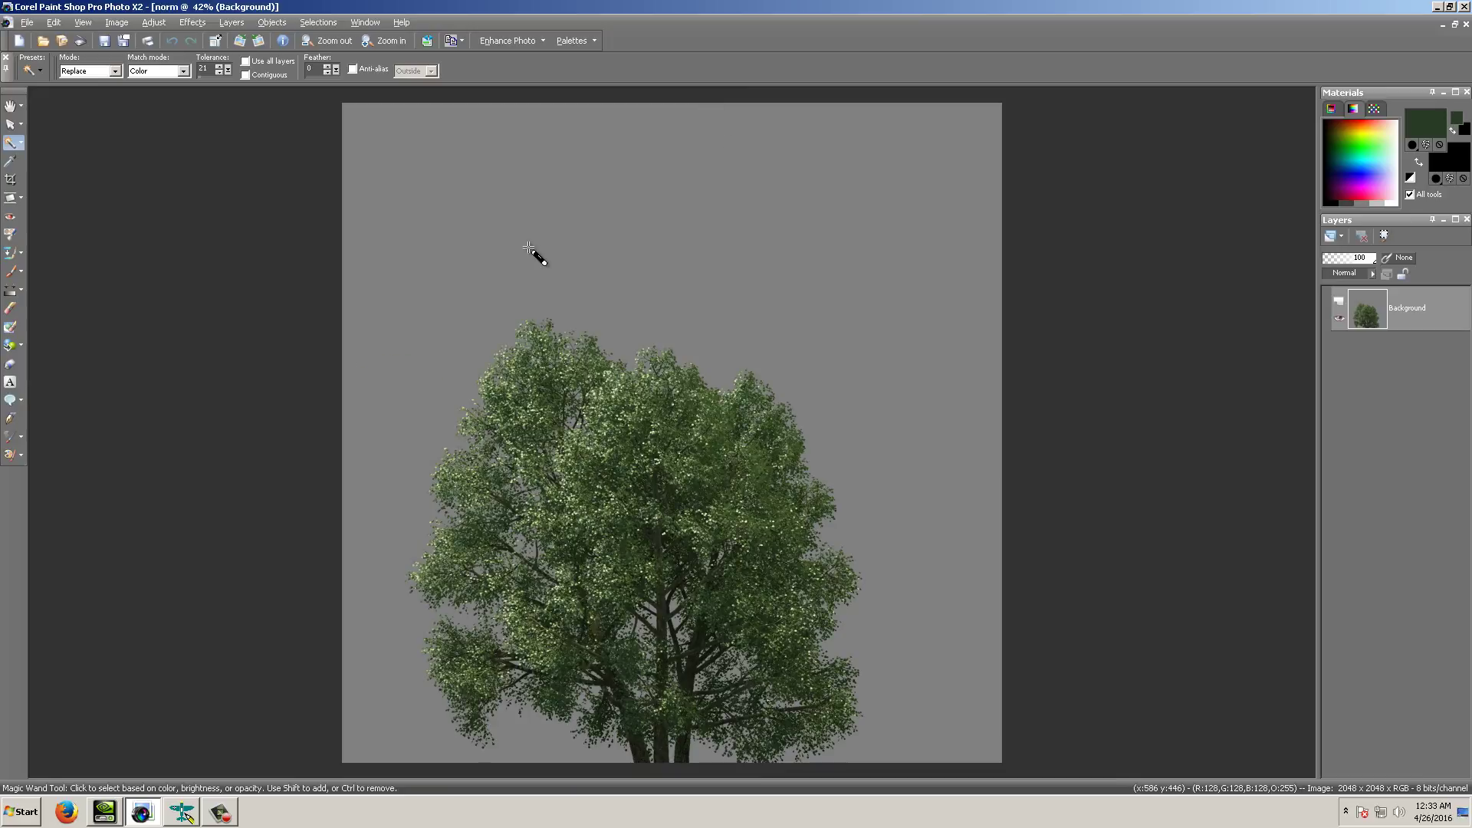
scroll(399, 464, "up", 2)
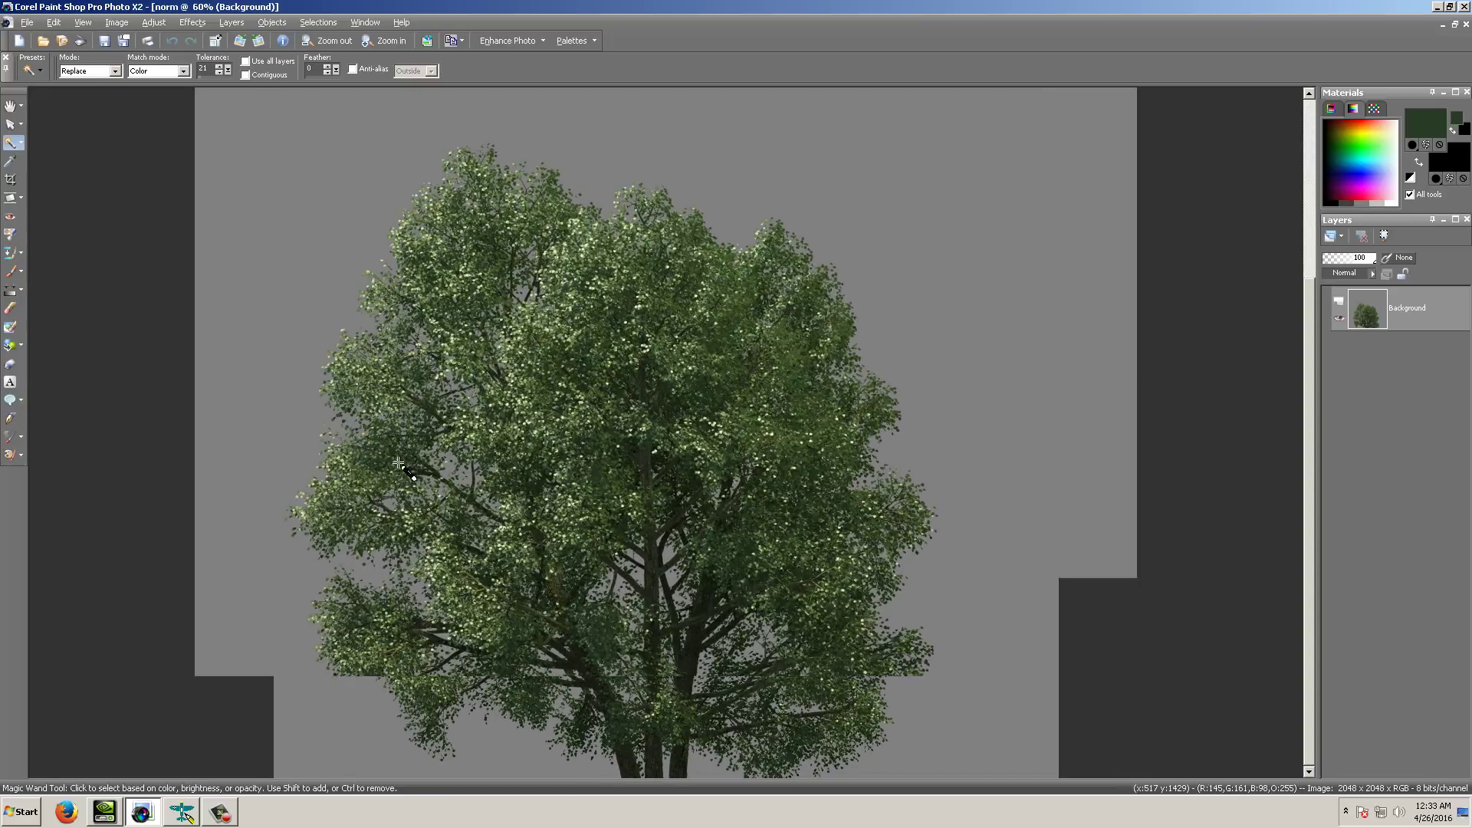
left_click(287, 373)
scroll(391, 441, "up", 5)
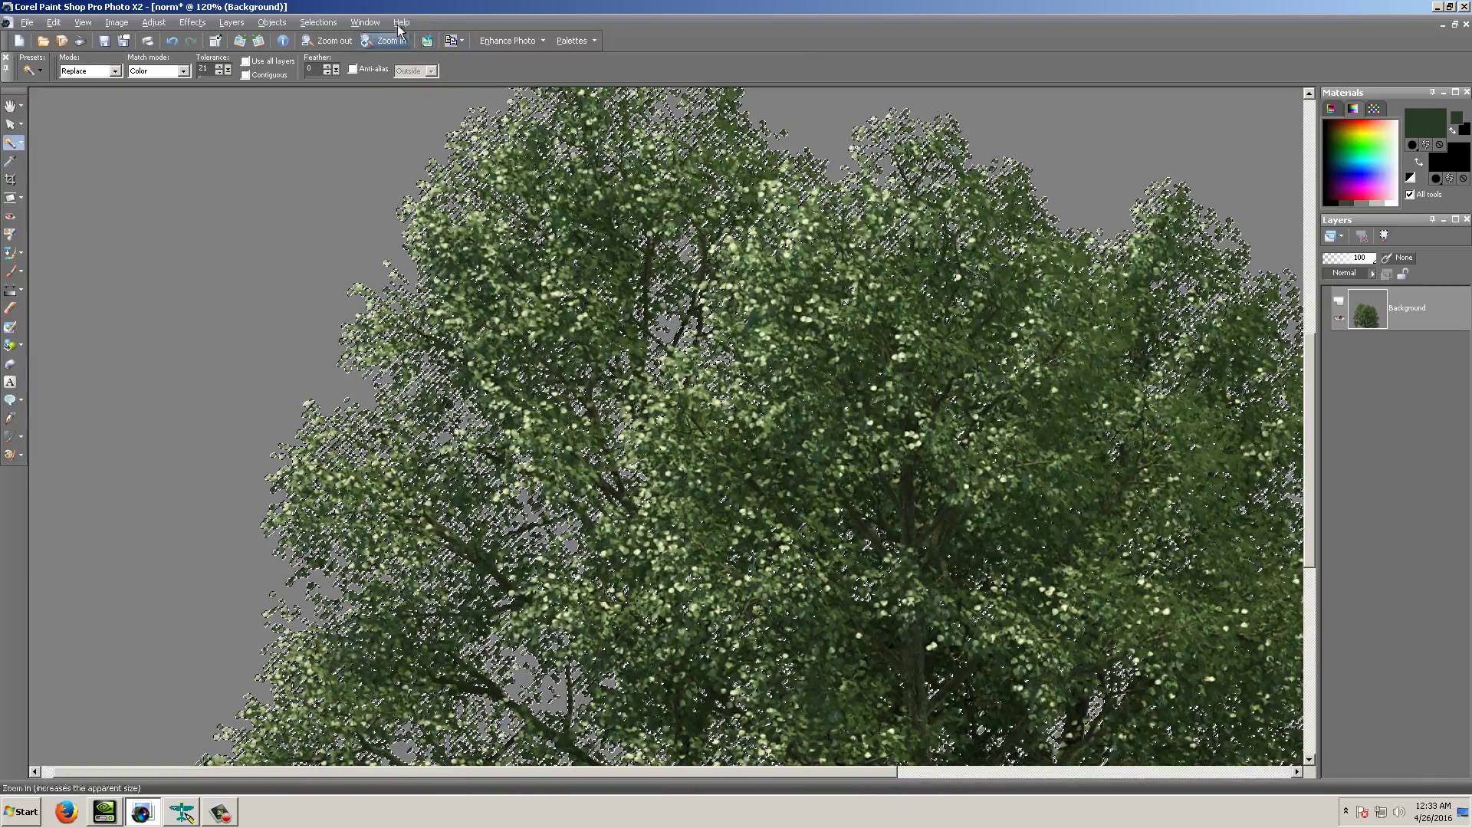
left_click(318, 22)
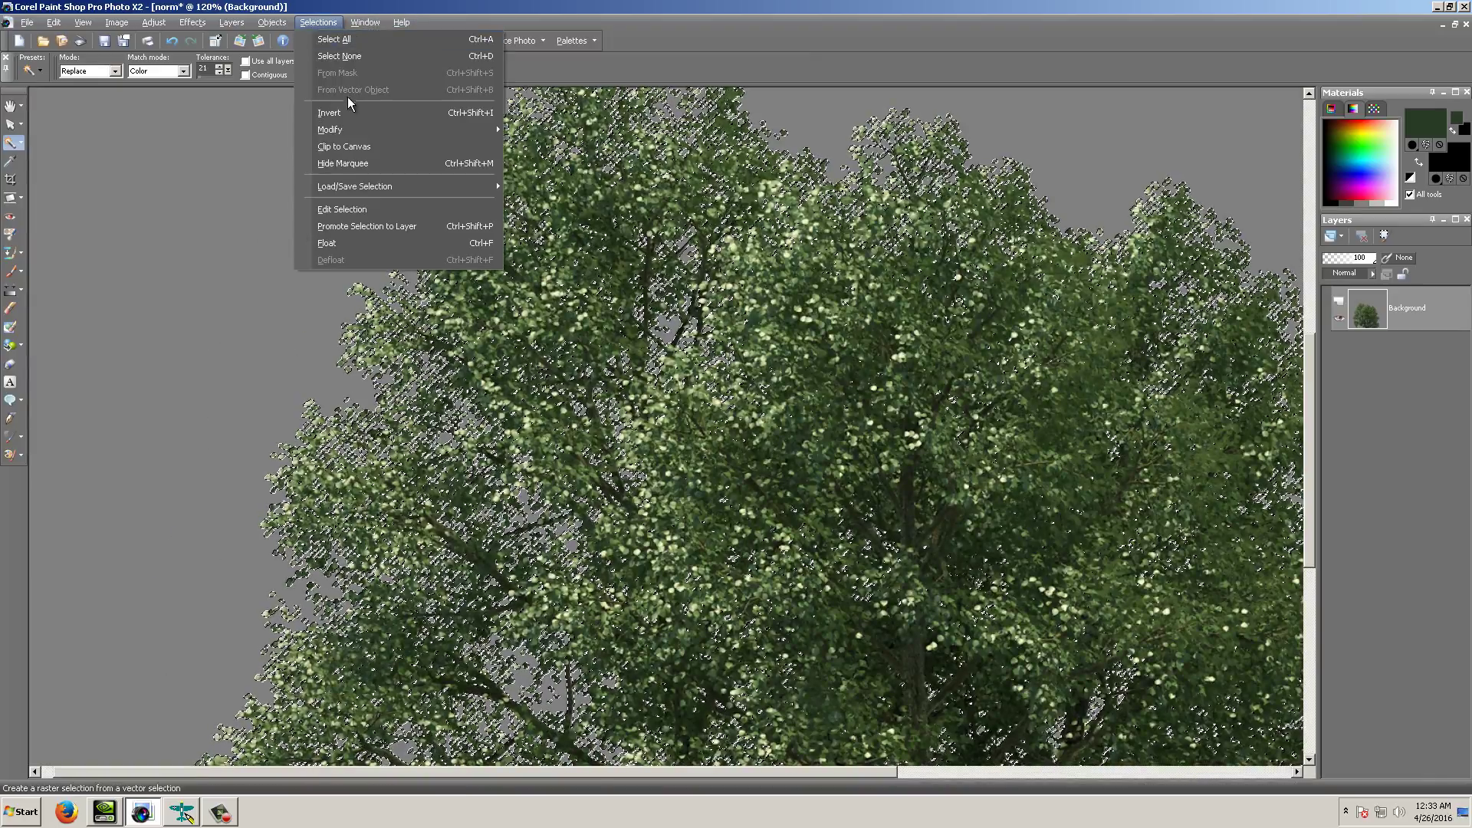
left_click(345, 112)
scroll(904, 286, "up", 5)
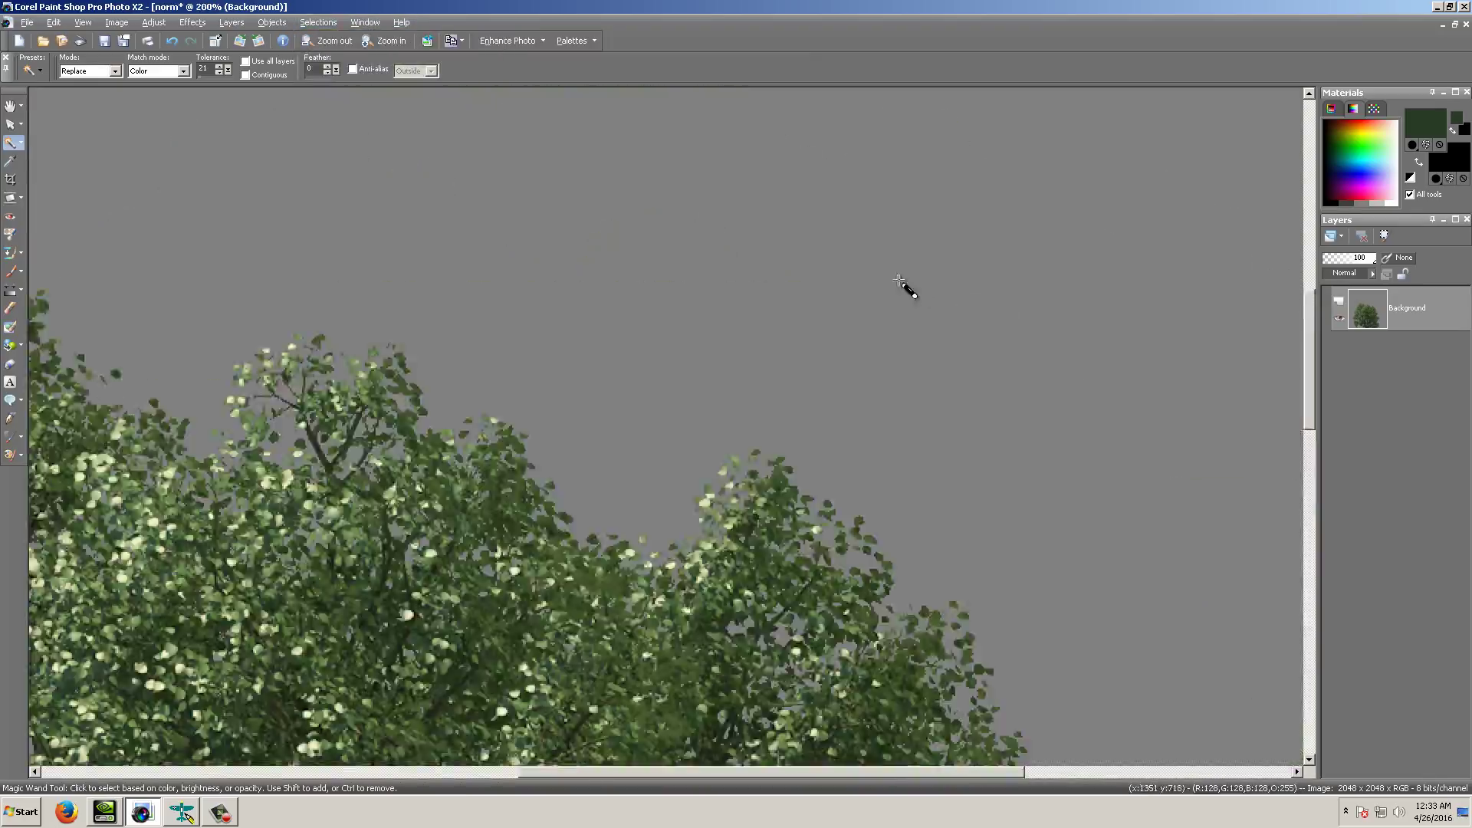
scroll(820, 437, "up", 5)
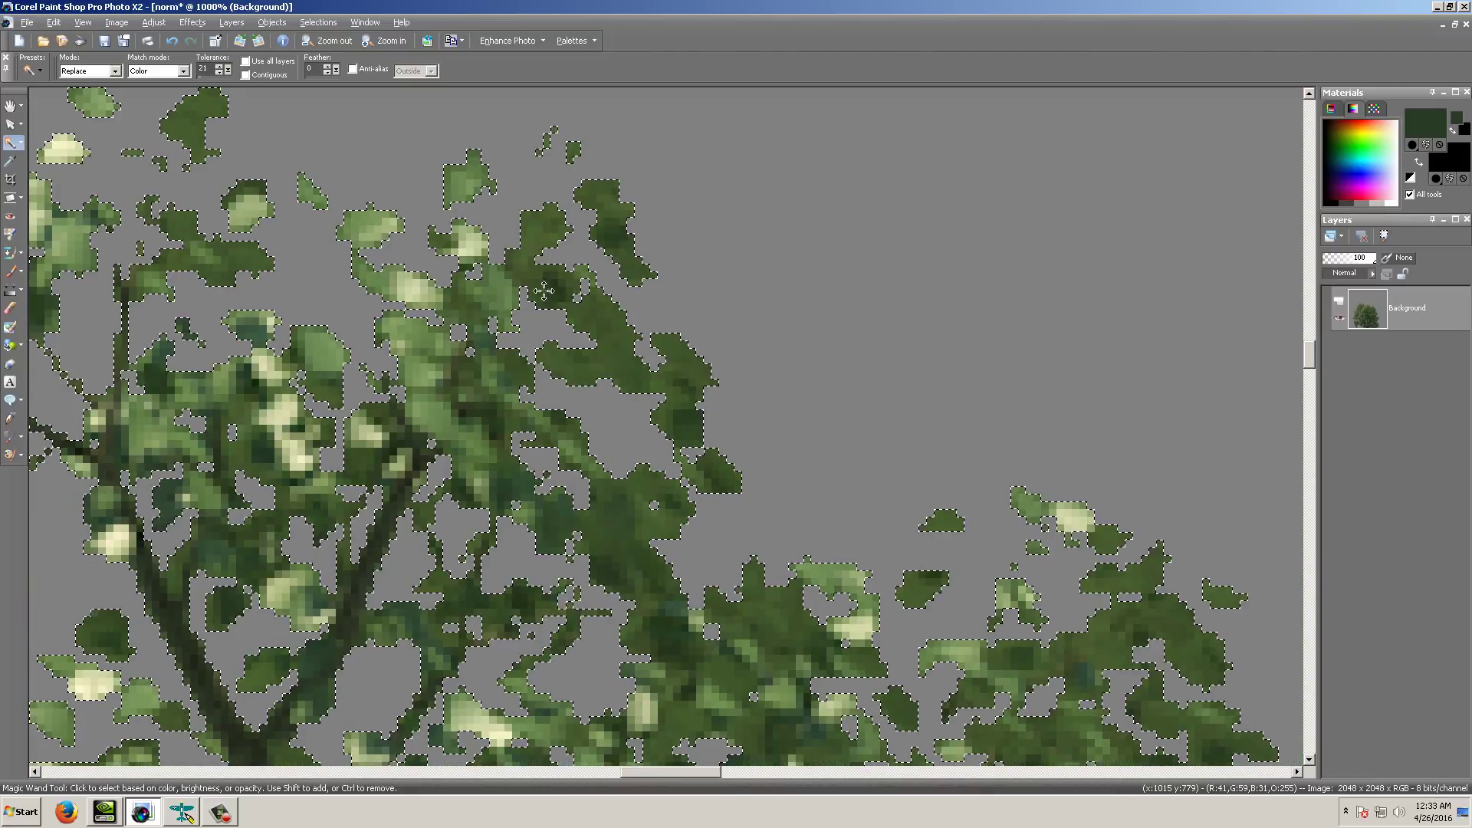
Cut the selected tree, minimize the original, and paste it as new image Image2.
left_click(10, 105)
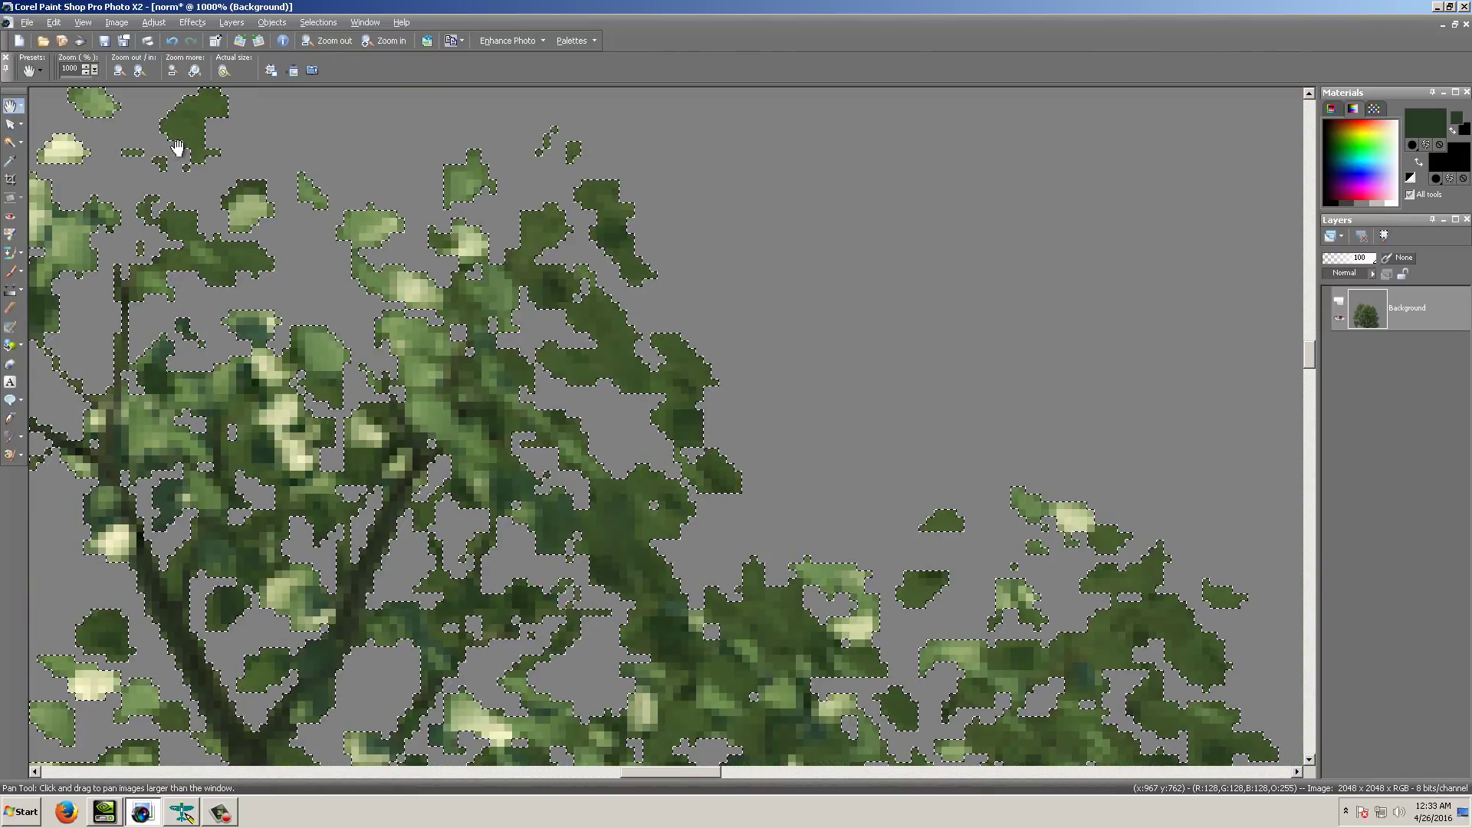
right_click(186, 138)
left_click(206, 146)
scroll(598, 471, "down", 8)
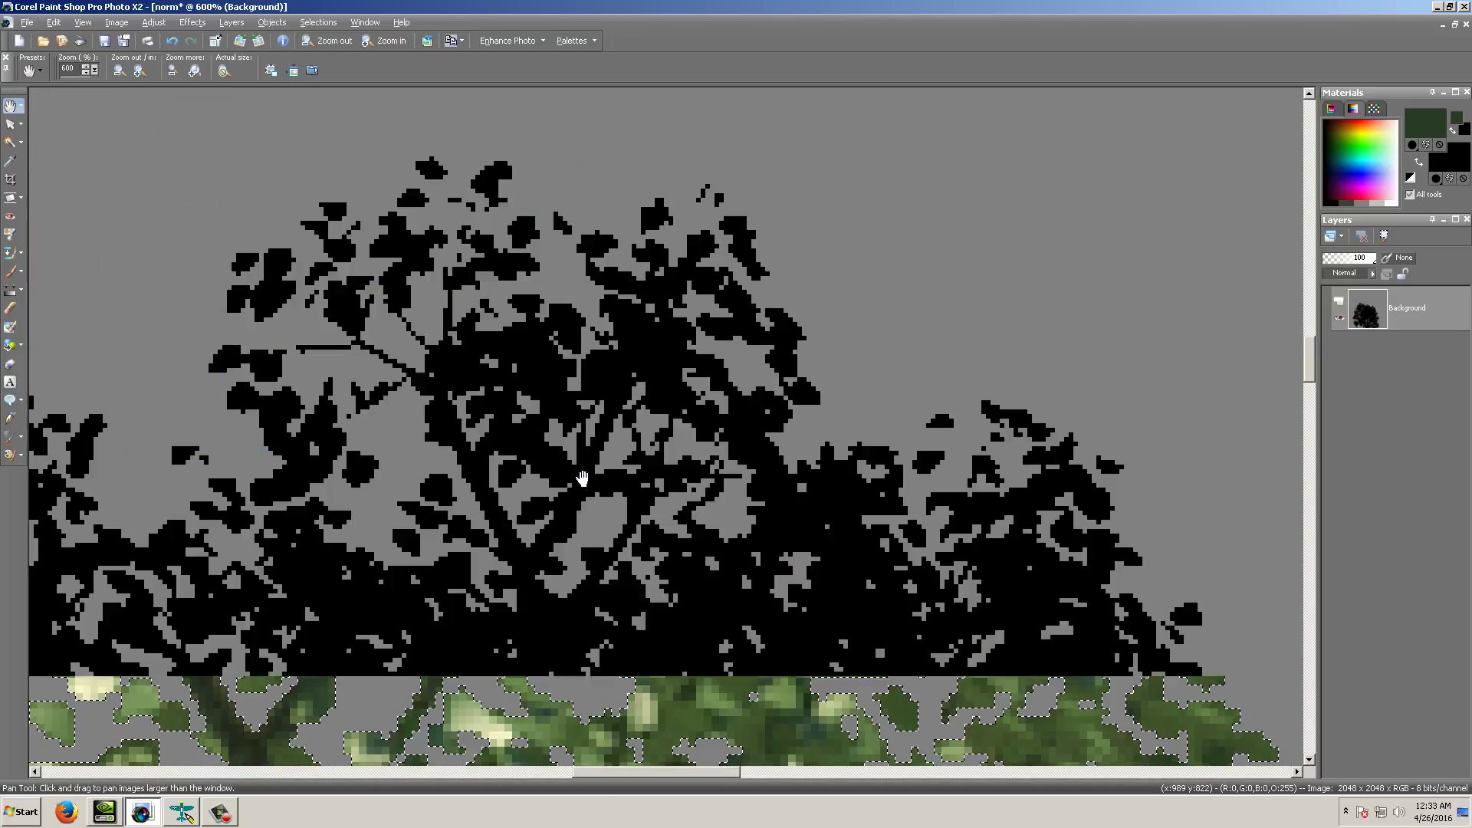
scroll(1101, 304, "down", 3)
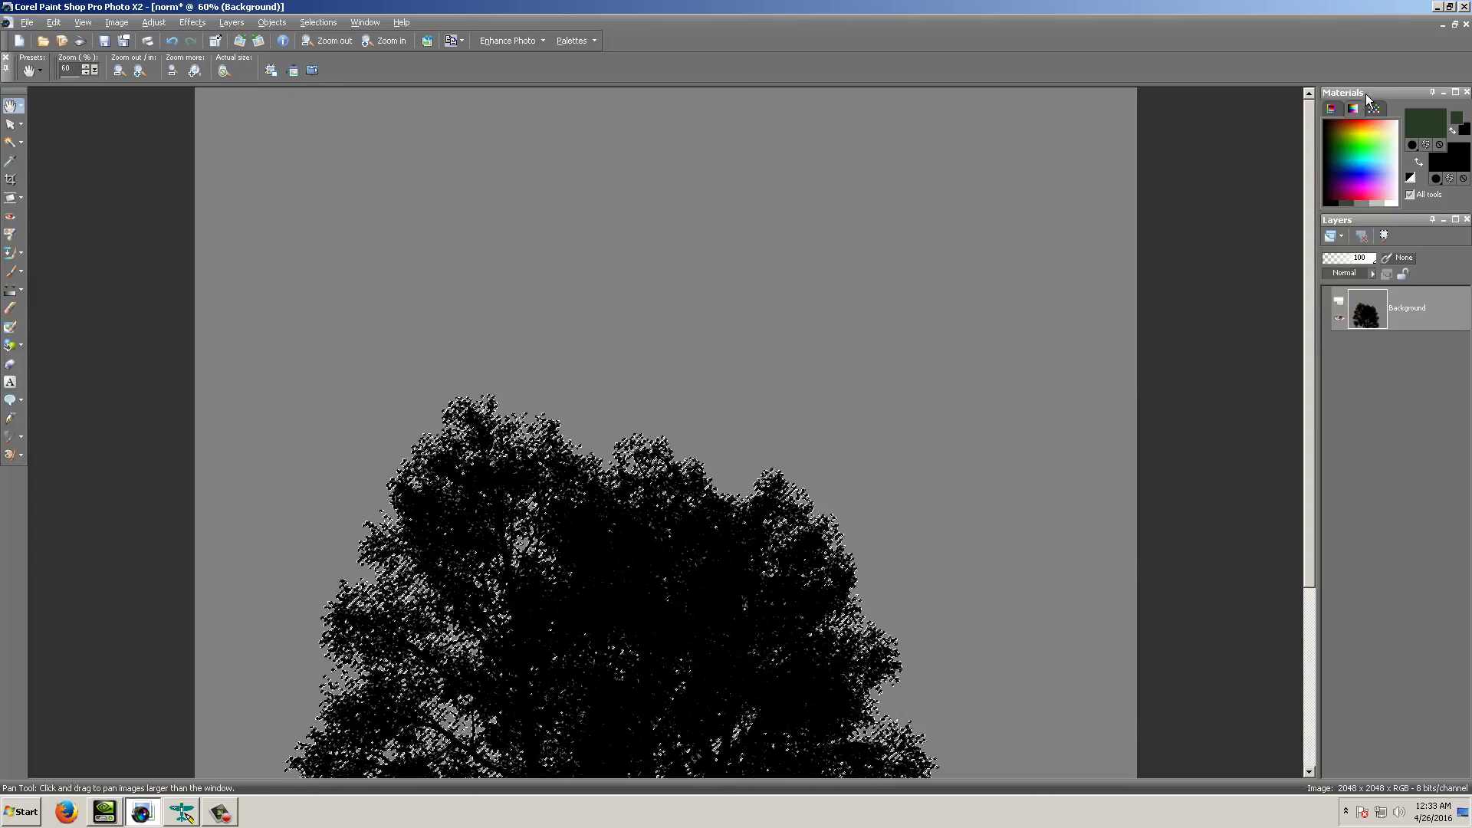
left_click(1443, 23)
right_click(582, 282)
left_click(665, 362)
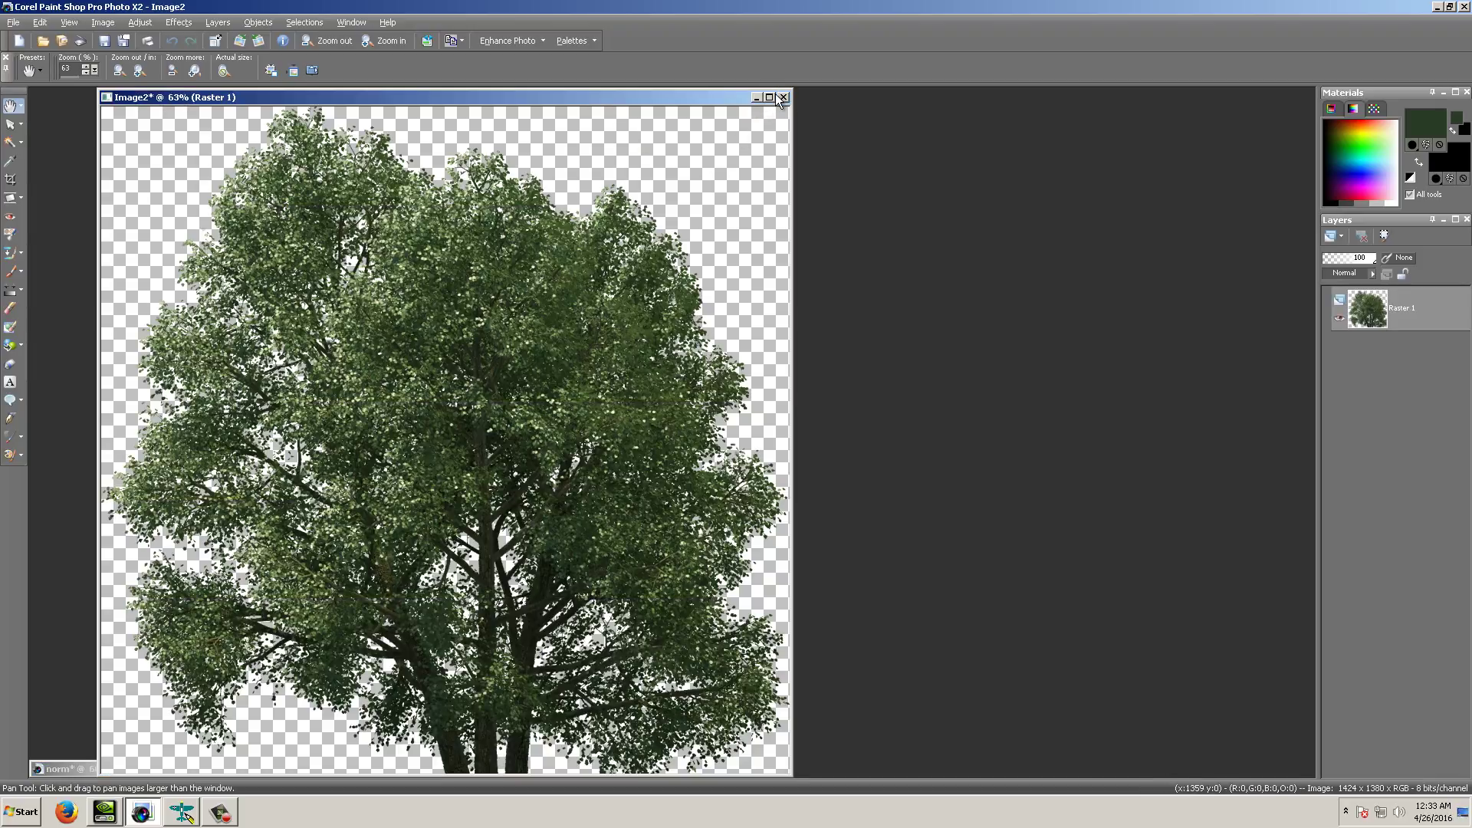
Maximize Image2 and zoom in and out to inspect the cut-out tree's edges, briefly checking DXTBmp.
left_click(770, 95)
scroll(664, 485, "up", 3)
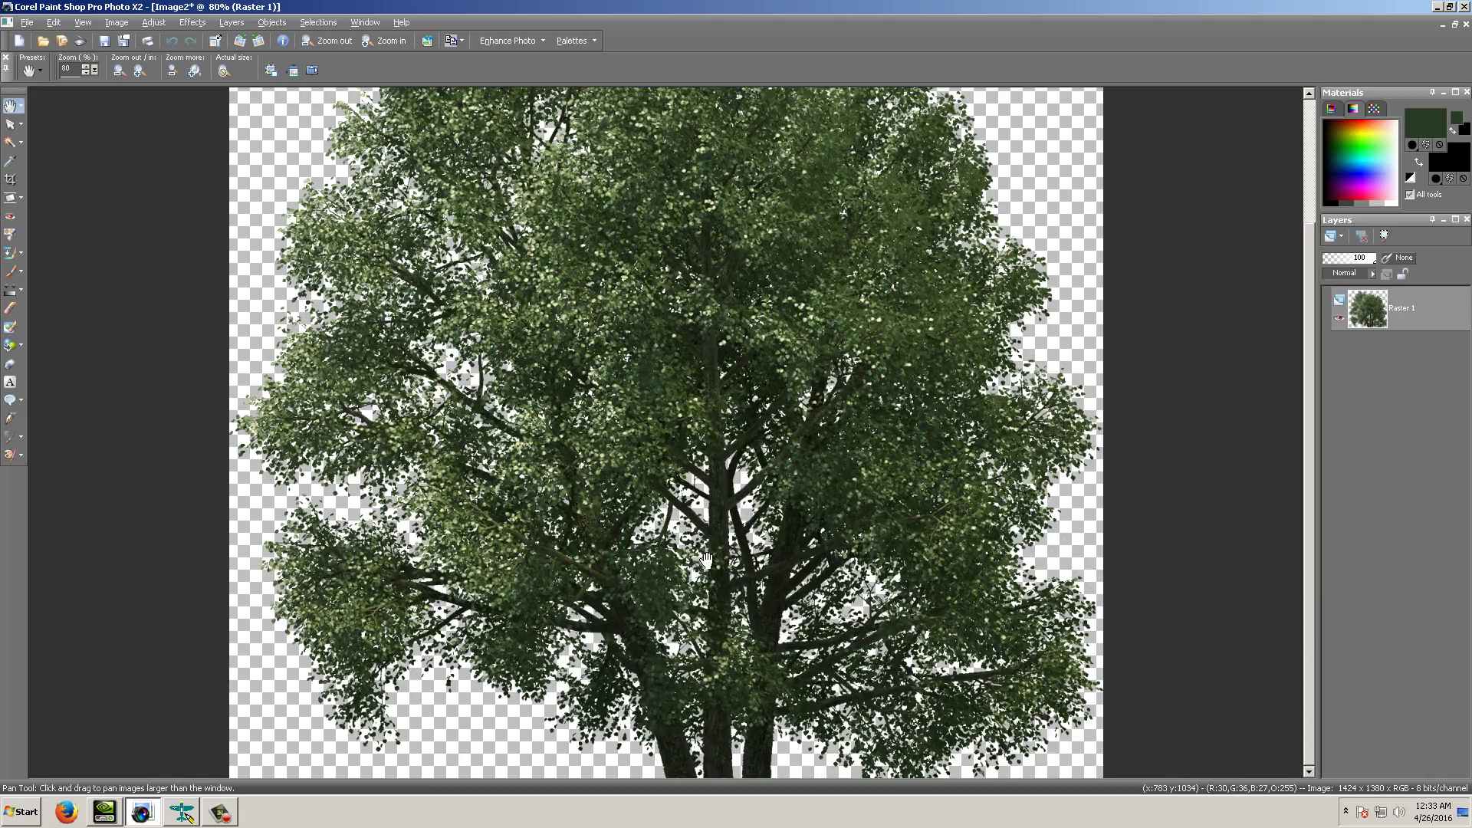
scroll(584, 375, "up", 2)
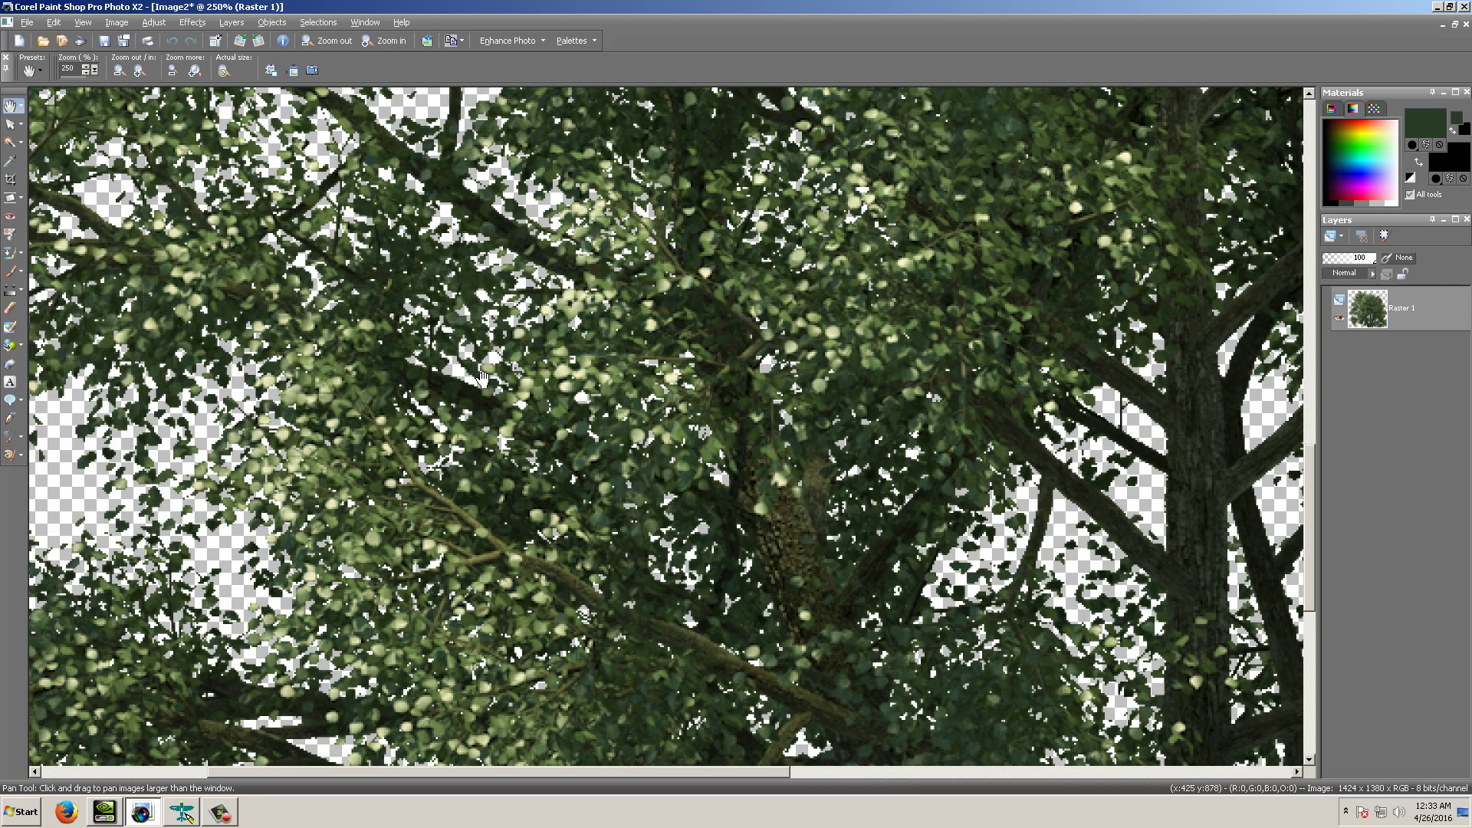
scroll(460, 386, "down", 3)
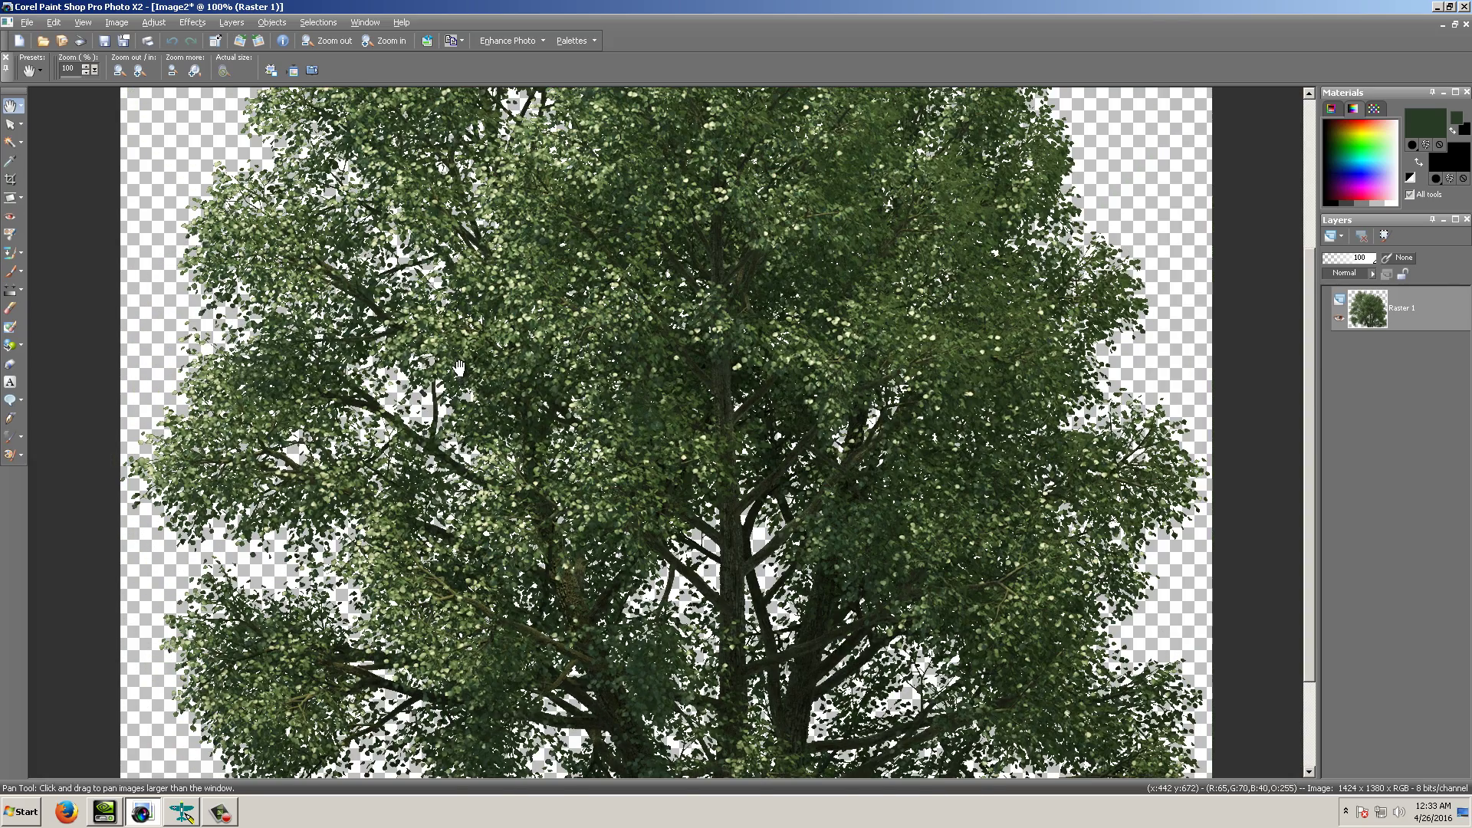
scroll(454, 404, "up", 3)
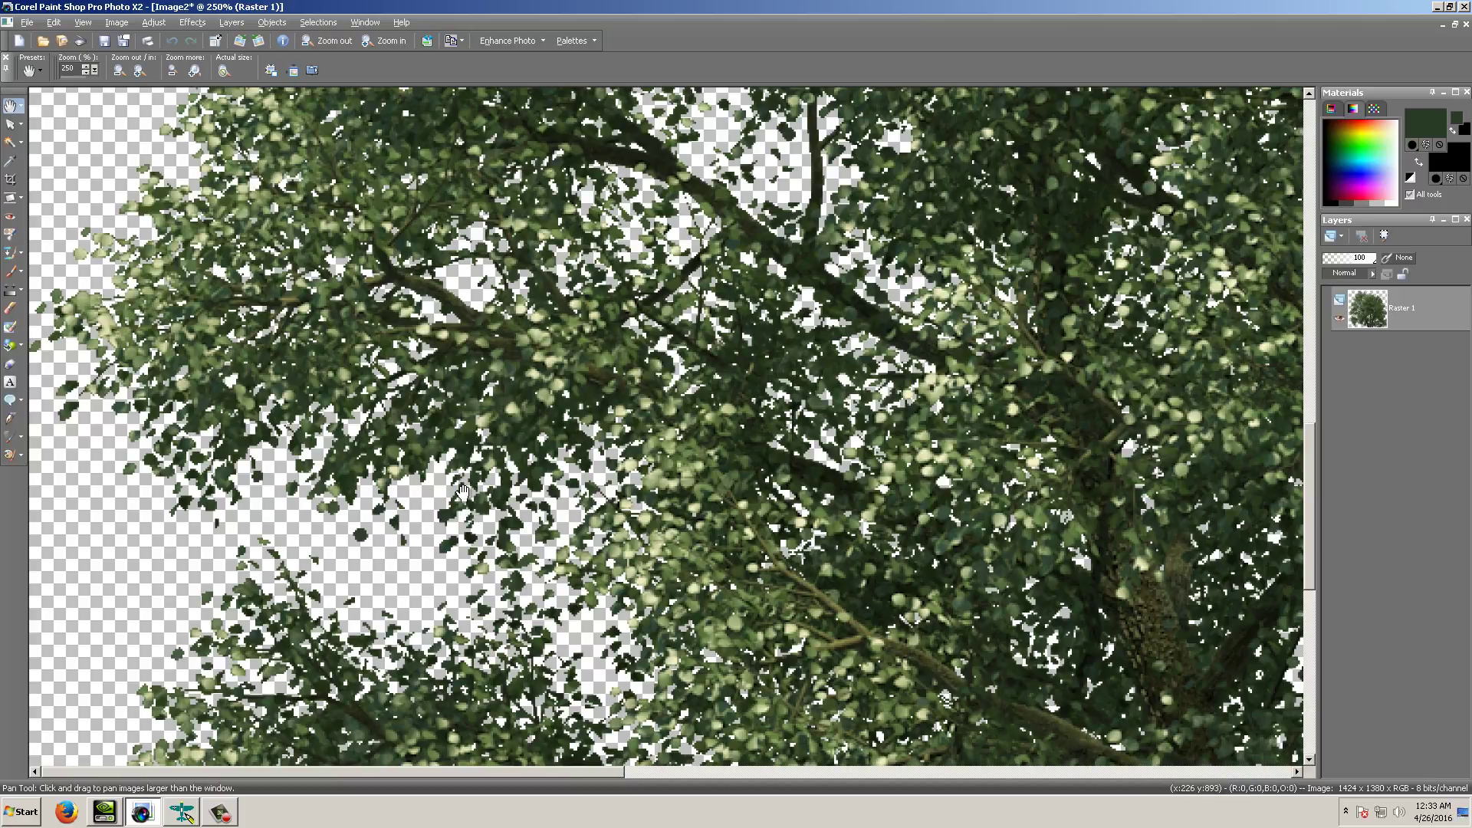
scroll(462, 491, "down", 3)
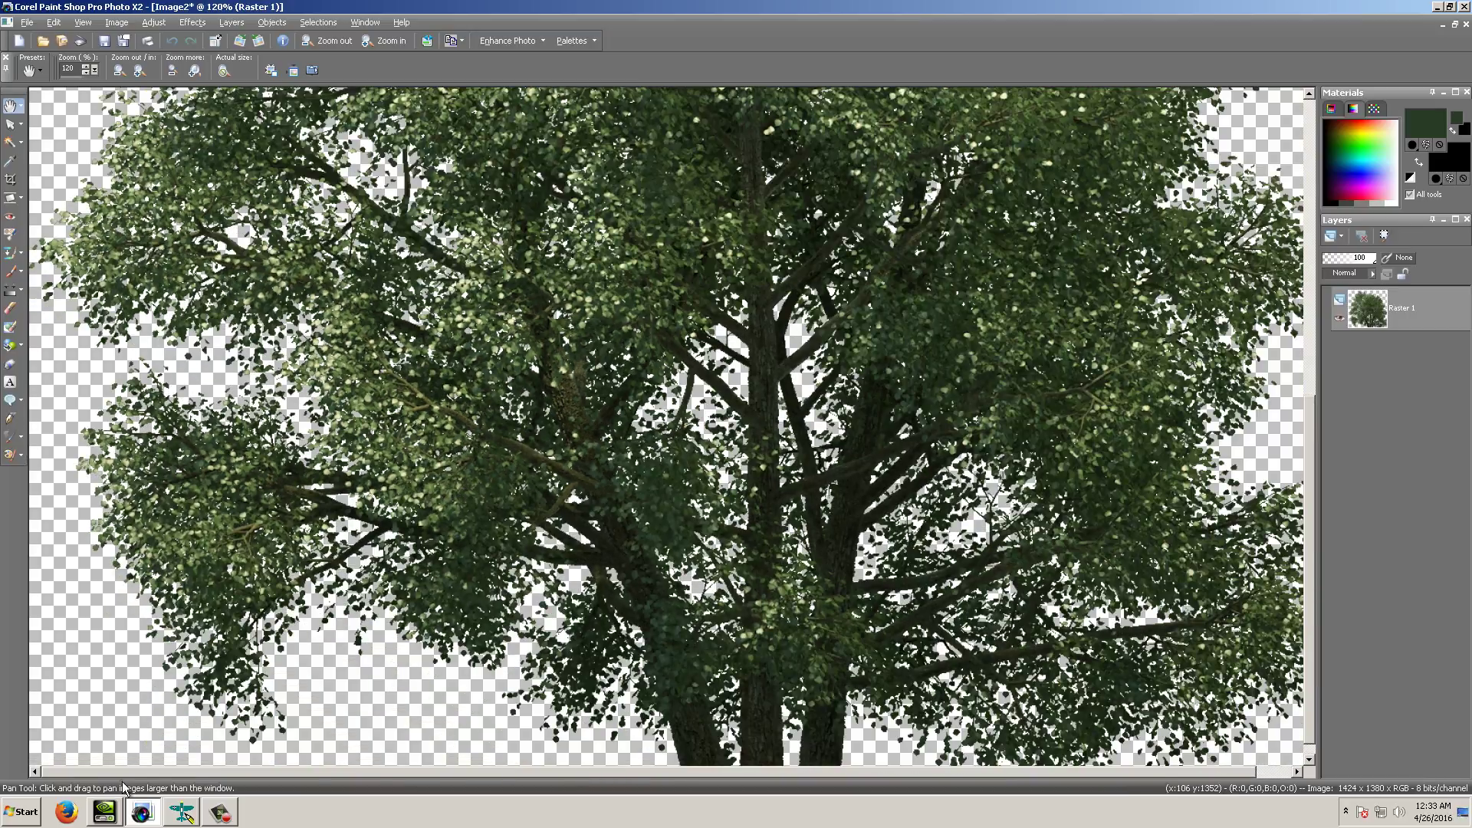
left_click(173, 817)
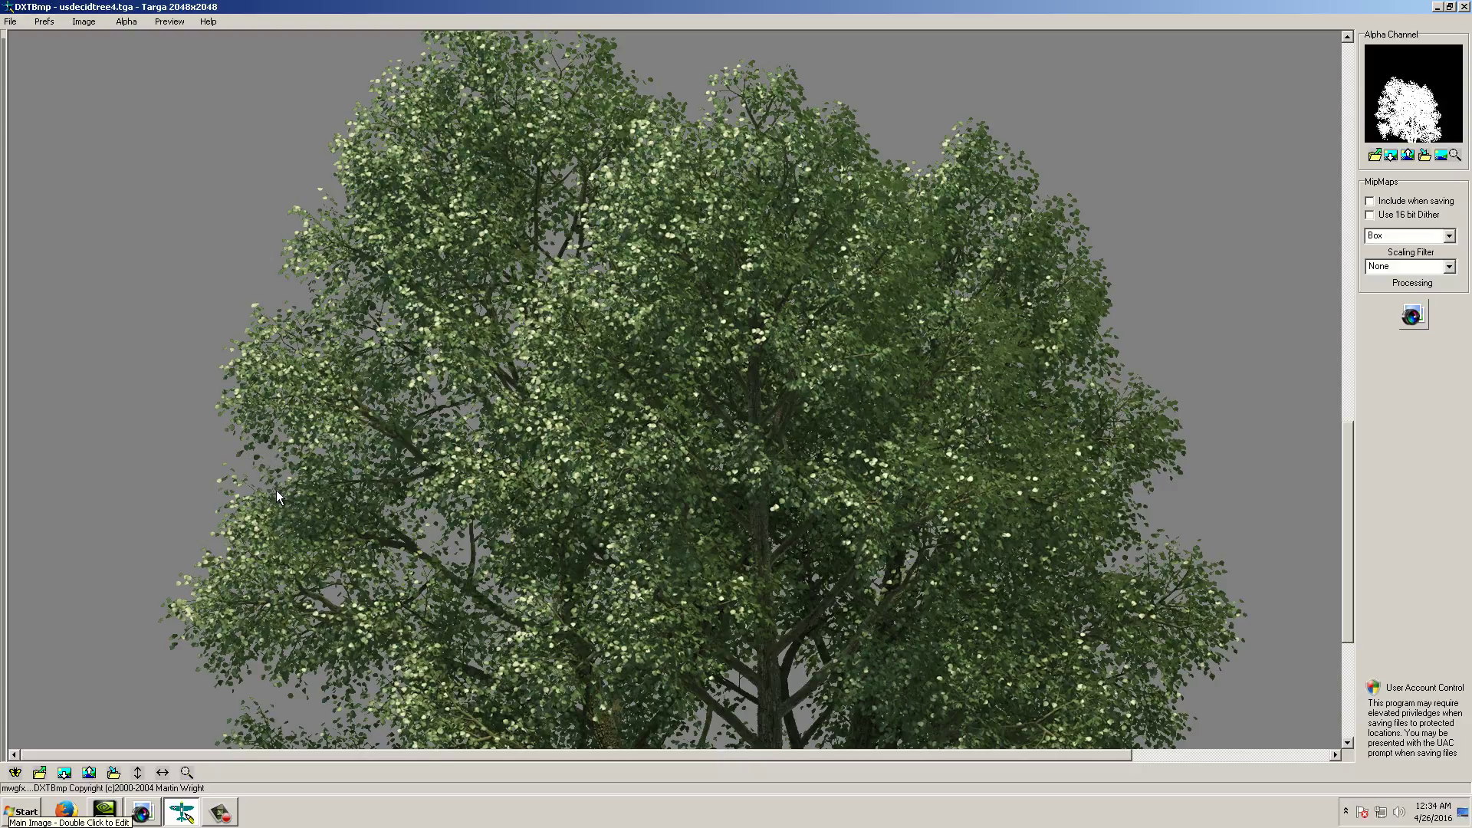
left_click(146, 811)
scroll(270, 418, "up", 2)
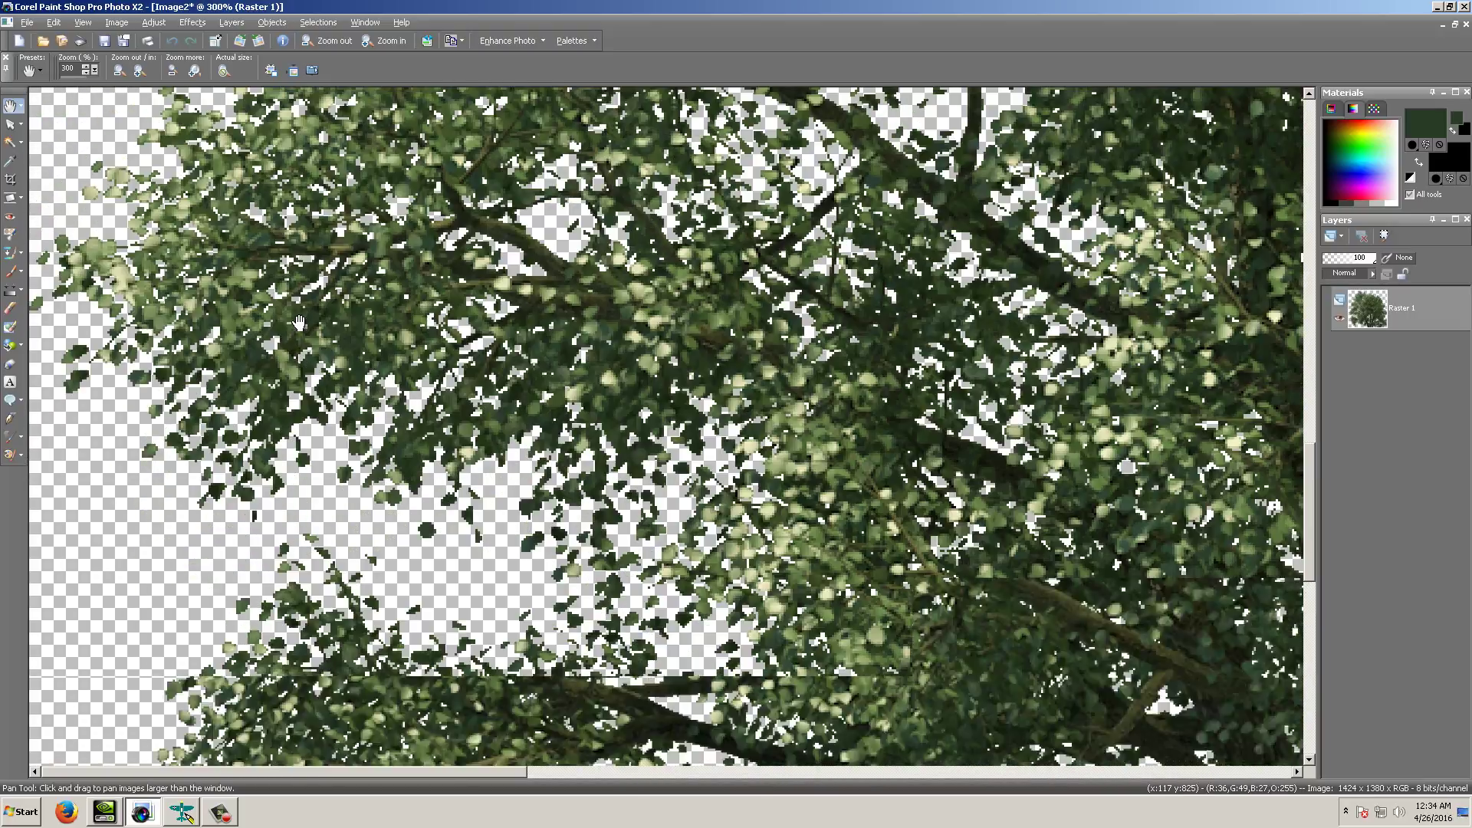
scroll(476, 465, "down", 5)
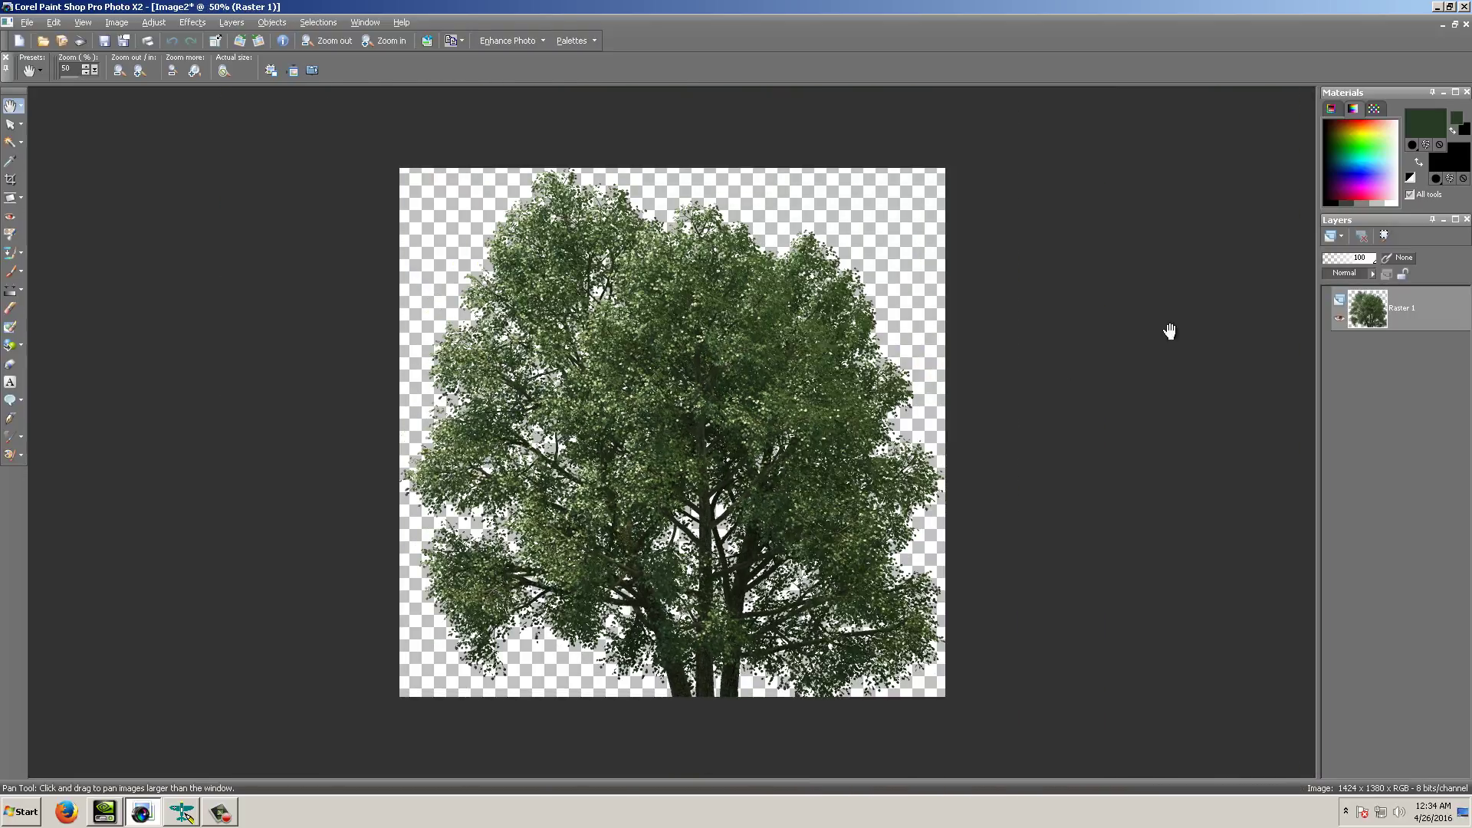
Duplicate the tree layer with the Pick tool and drag the copy to the right.
left_click(1331, 236)
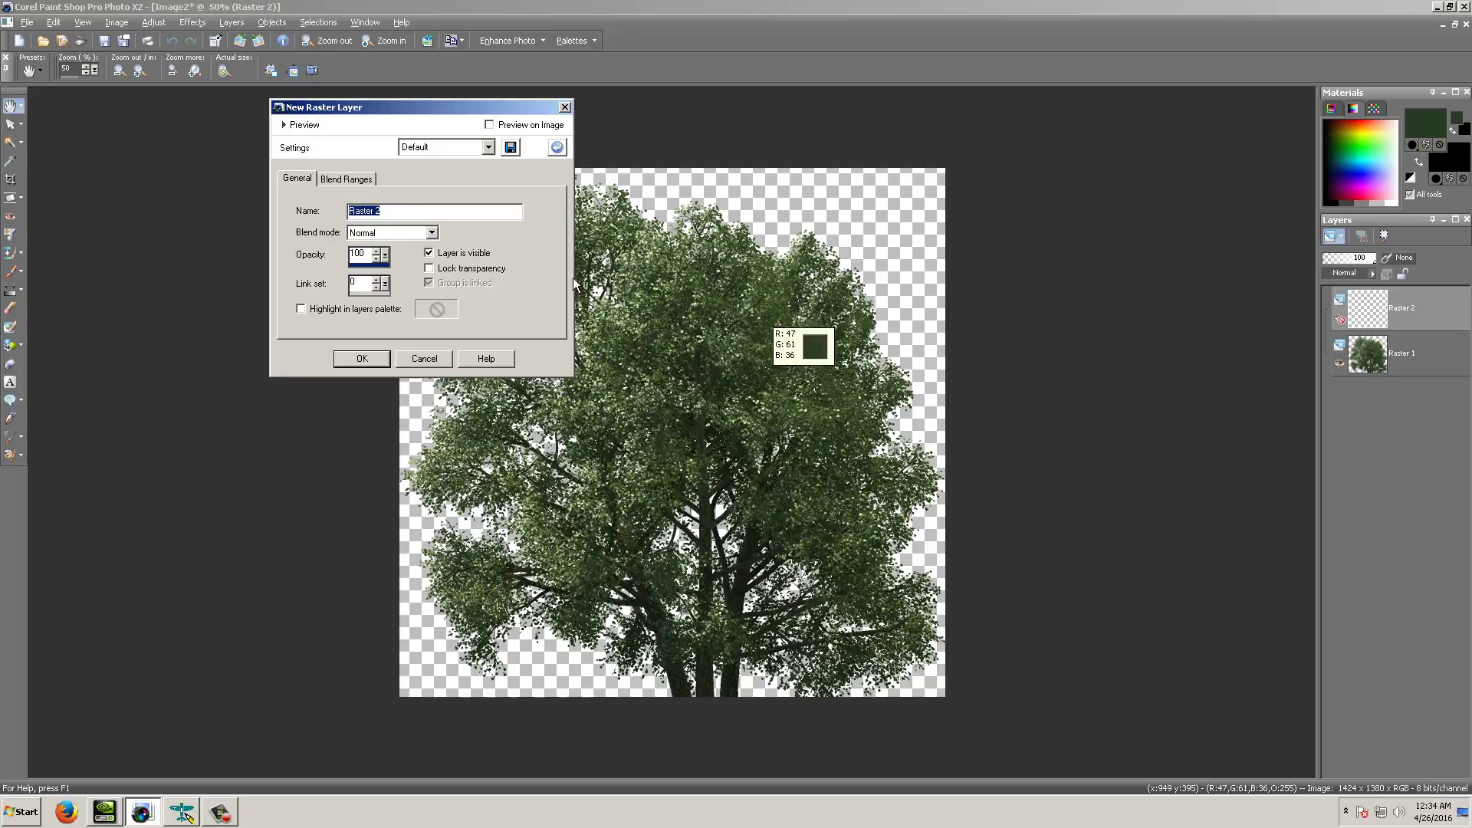
left_click(424, 361)
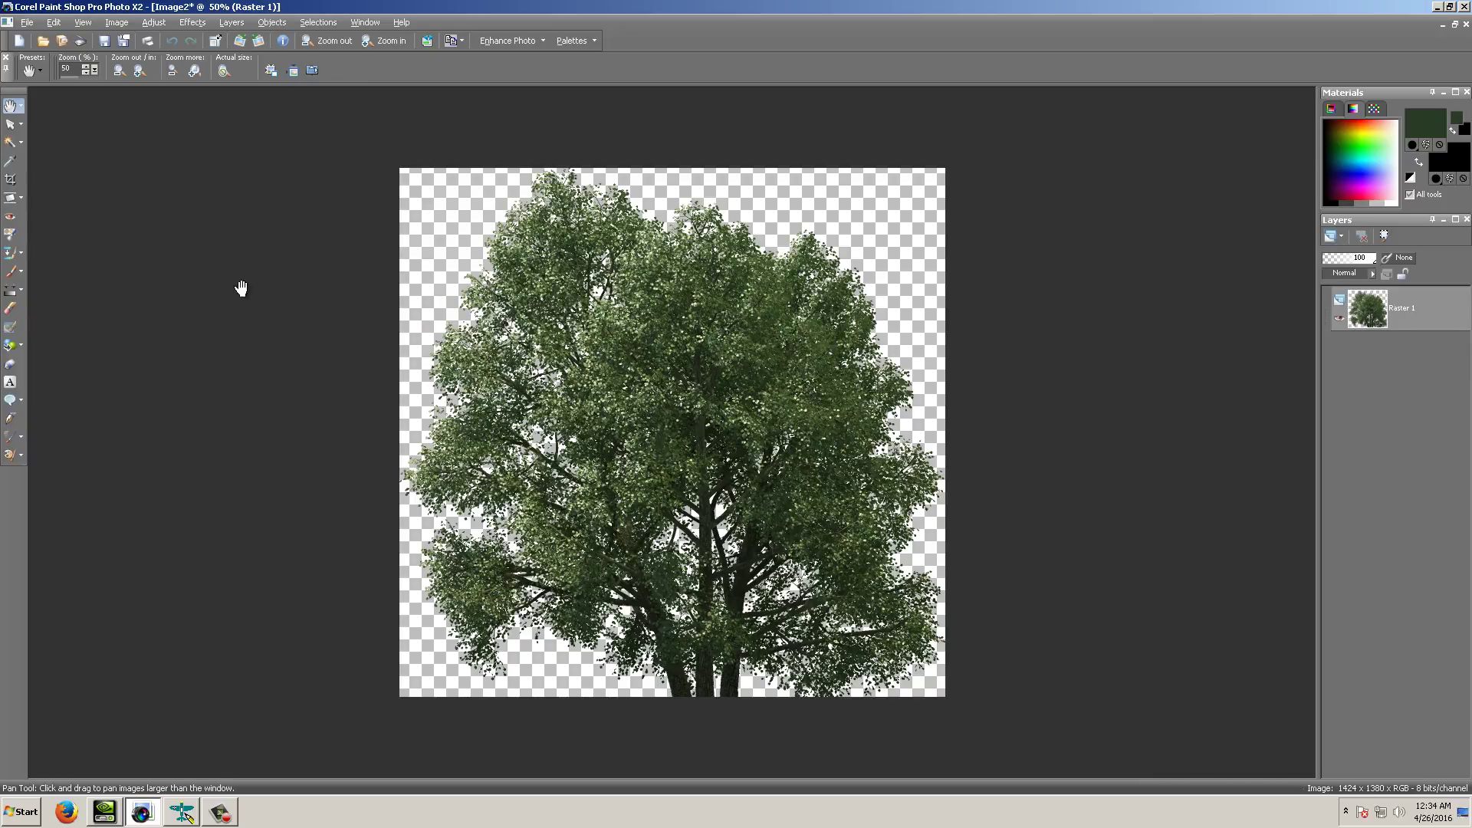
left_click(13, 125)
right_click(611, 431)
left_click(638, 463)
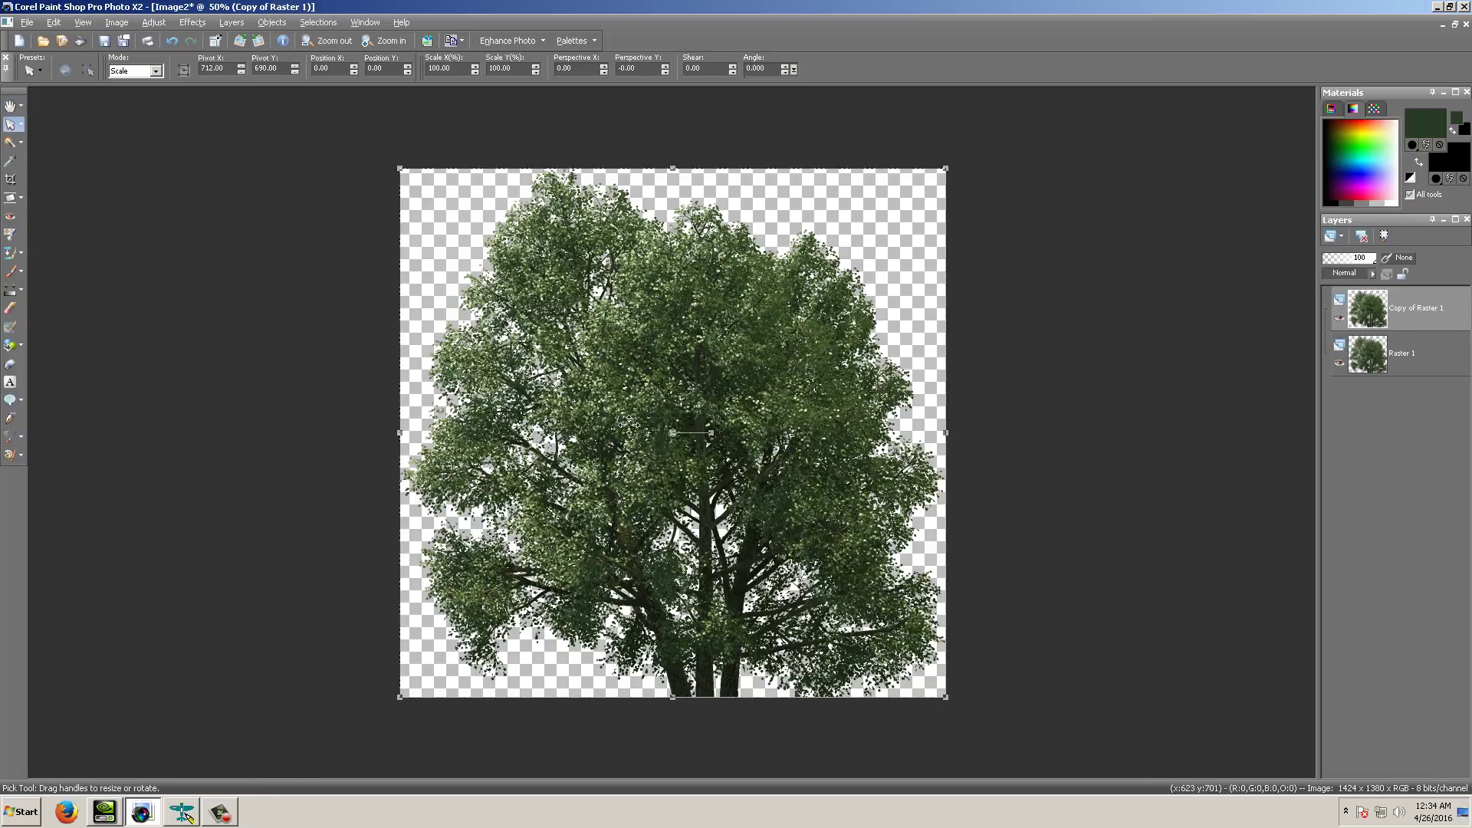
left_click_drag(658, 375, 973, 401)
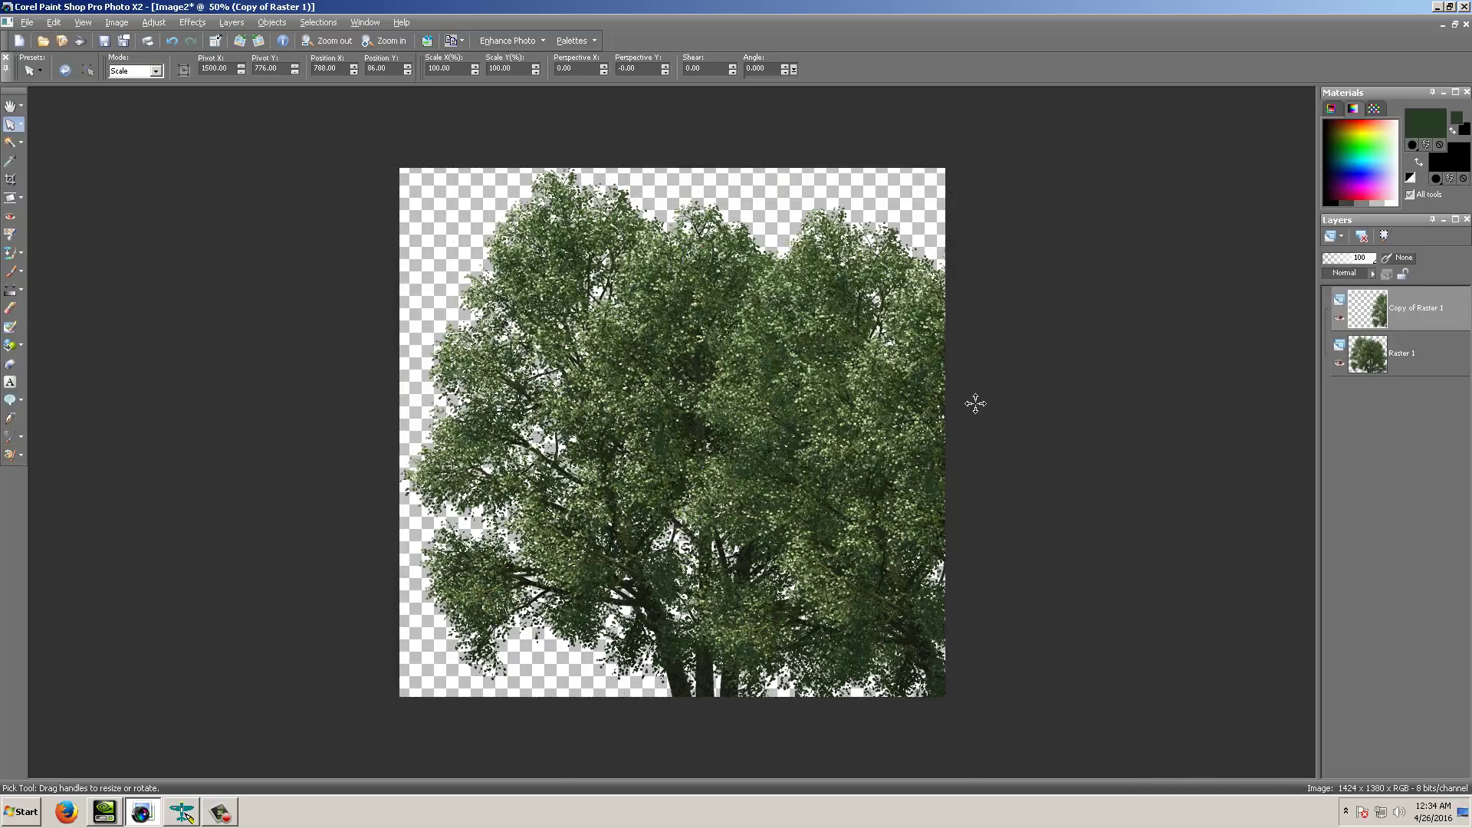
Move Raster 1 left and down, set the copy beside it, then add empty layer Raster 2.
left_click(636, 393)
left_click_drag(636, 394, 560, 422)
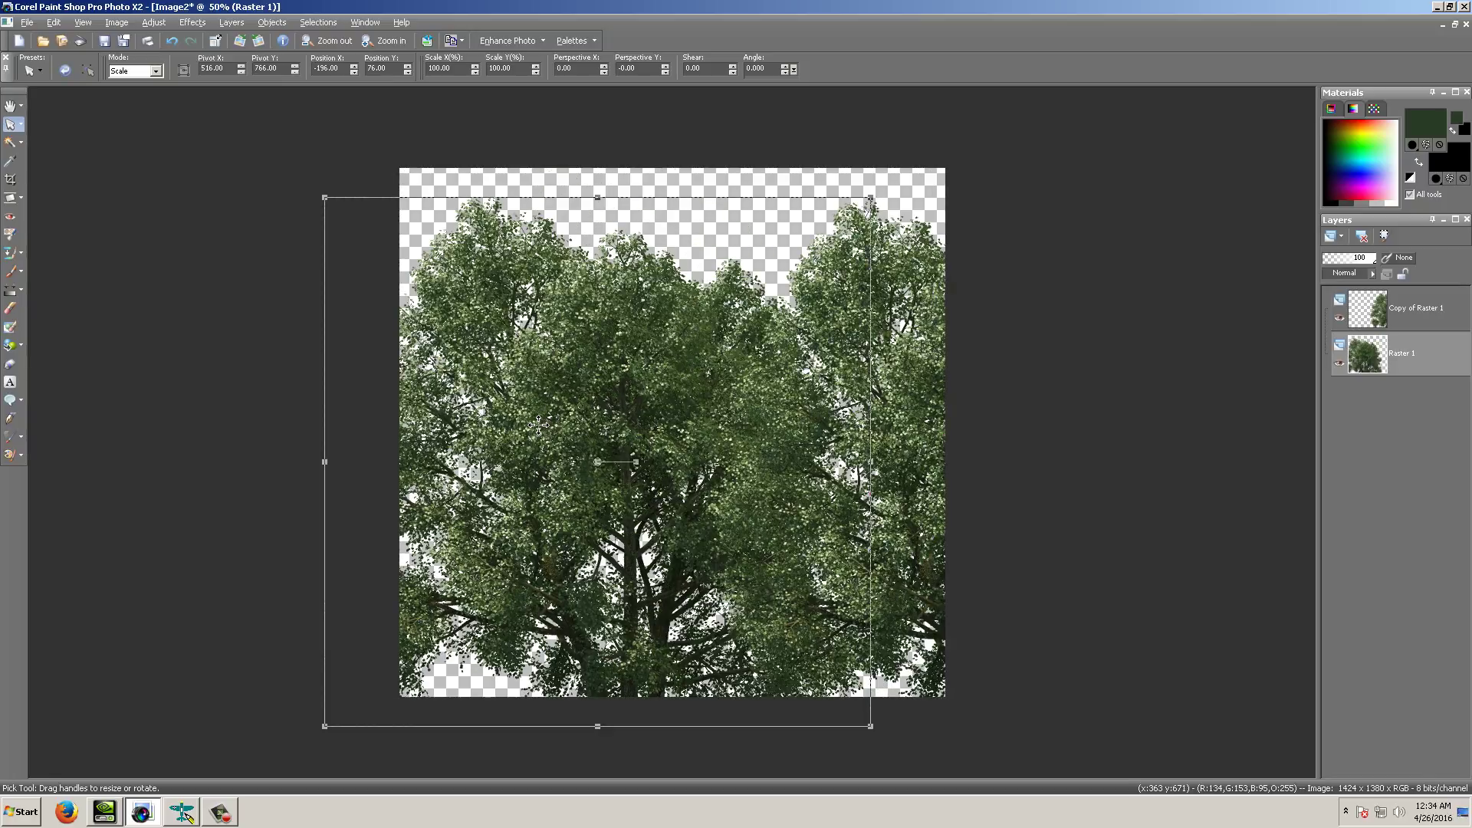
left_click_drag(900, 402, 808, 409)
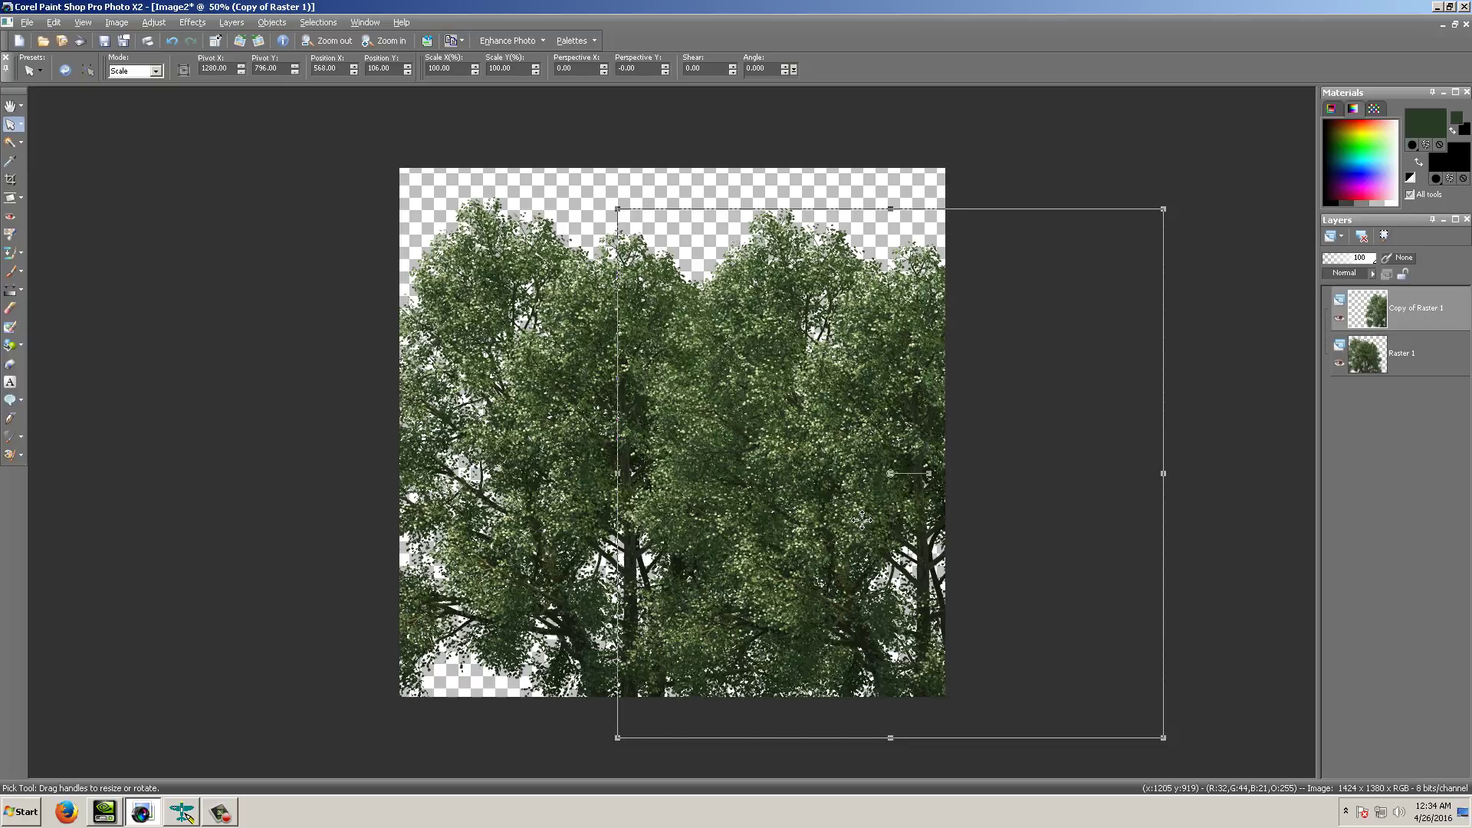
left_click(1331, 236)
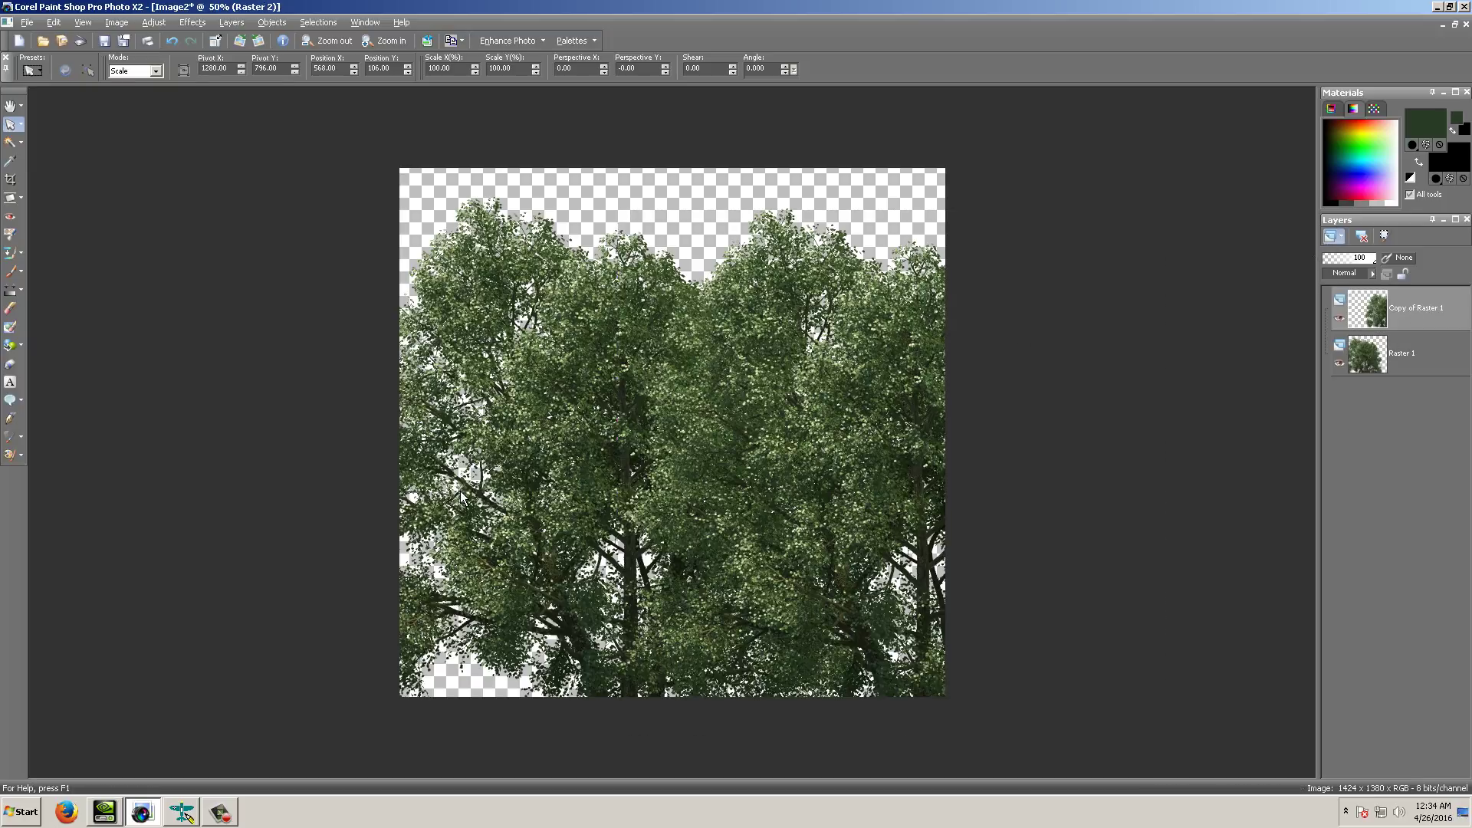
Create the Raster 2 layer, move it below Raster 1, and flood-fill it dark green.
left_click(387, 360)
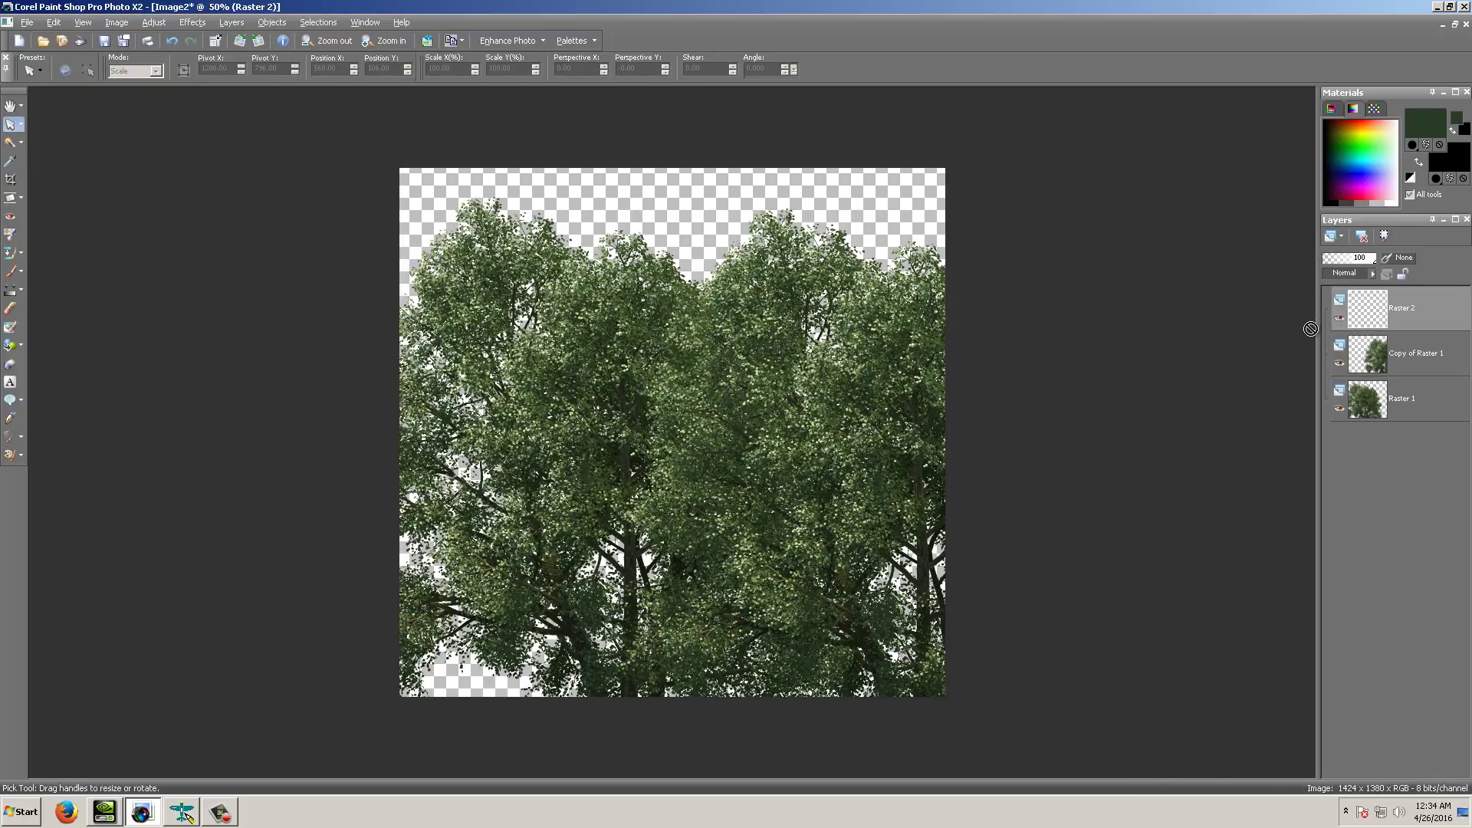
left_click_drag(1378, 319, 1360, 422)
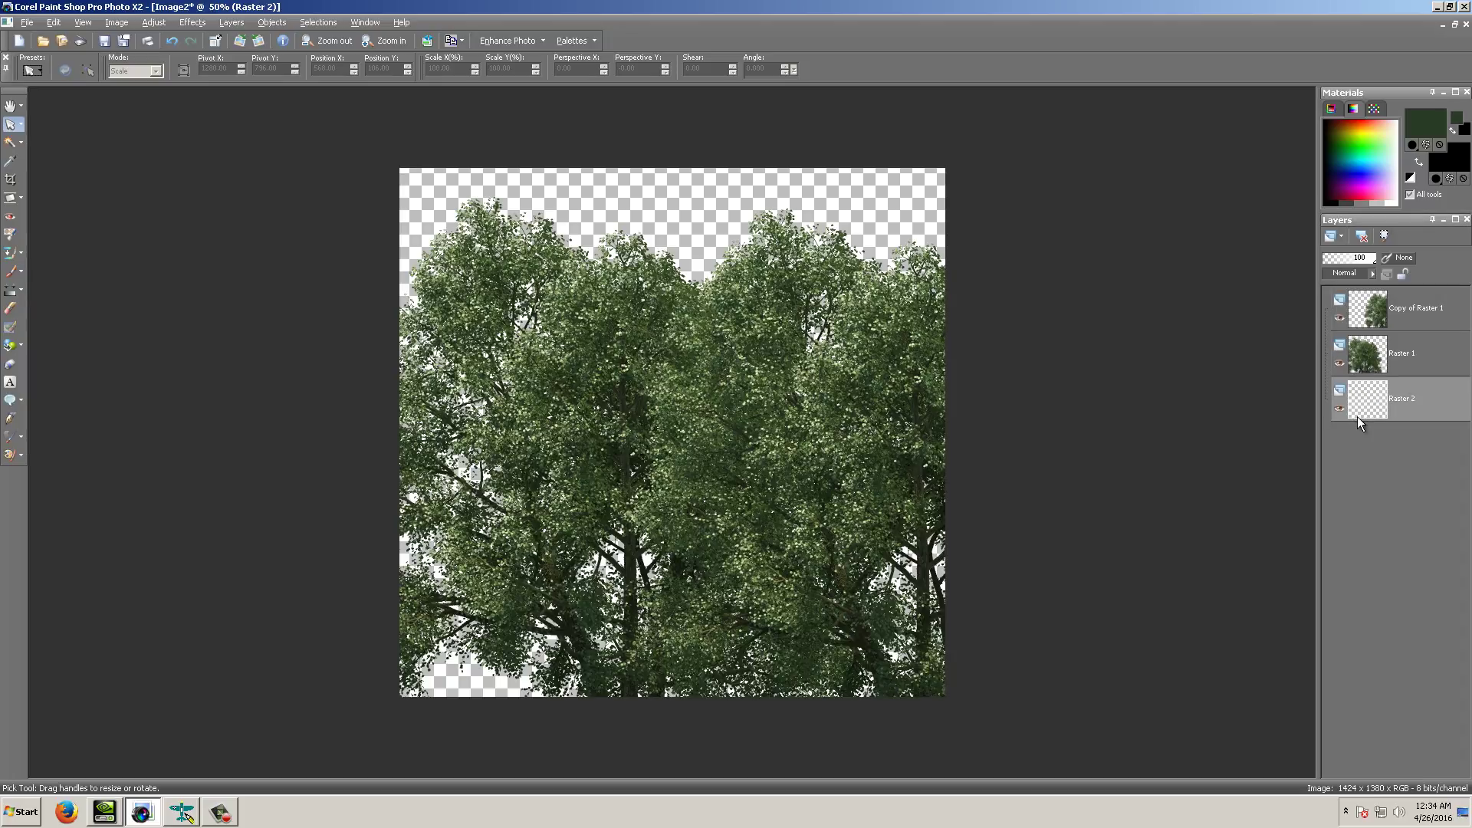
left_click(21, 346)
left_click(61, 347)
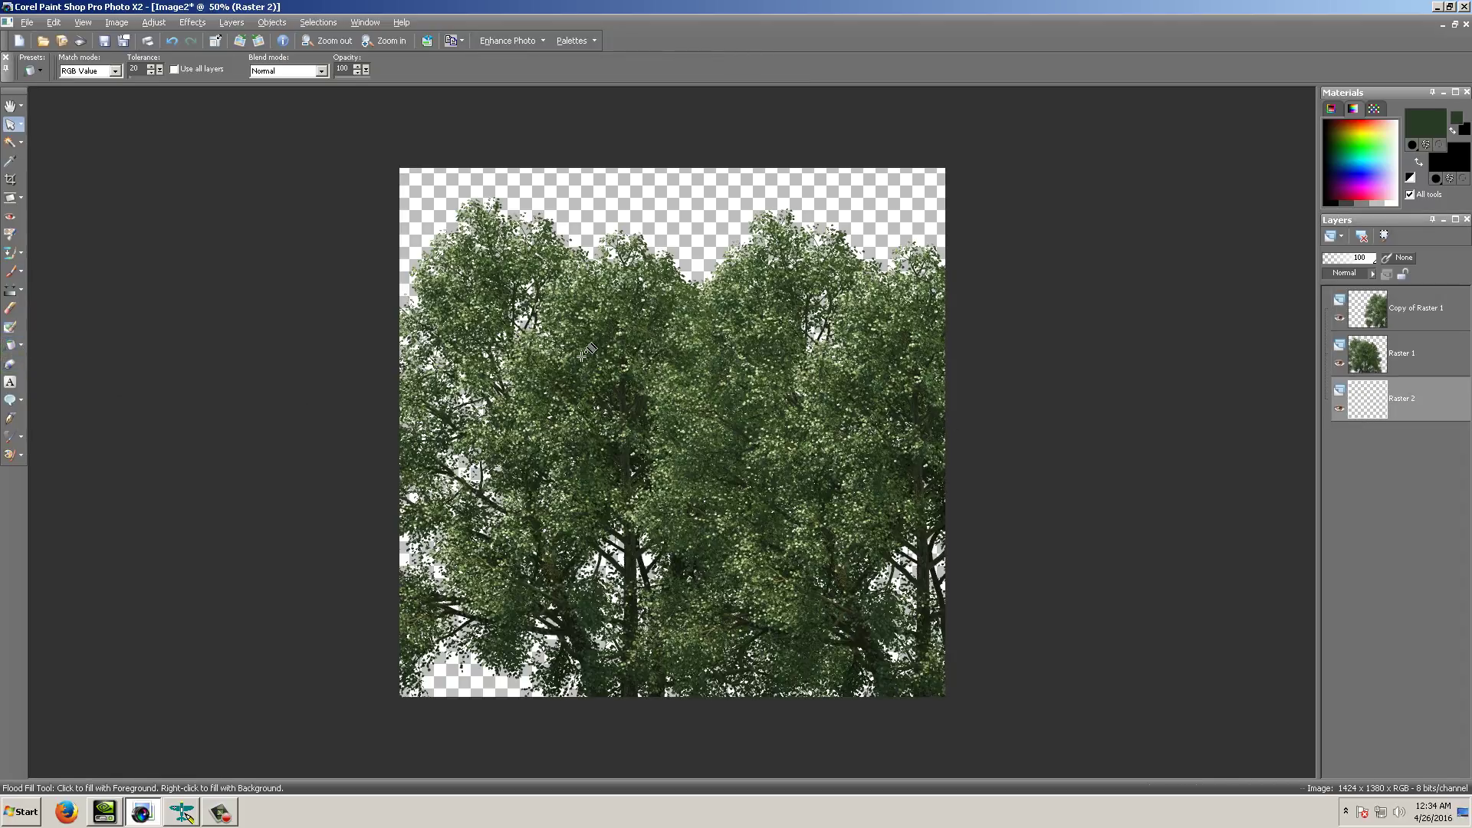
left_click(668, 263)
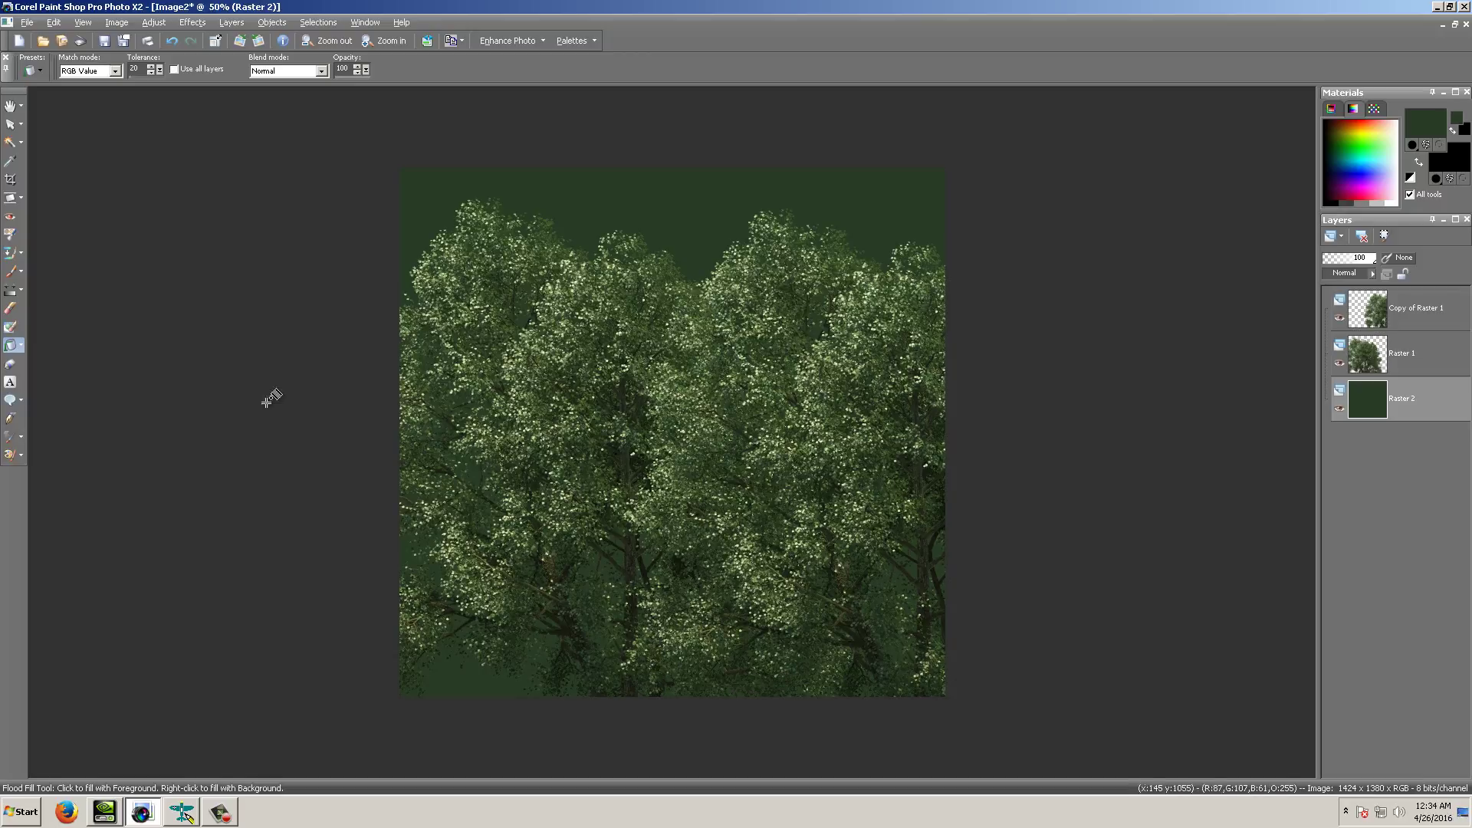